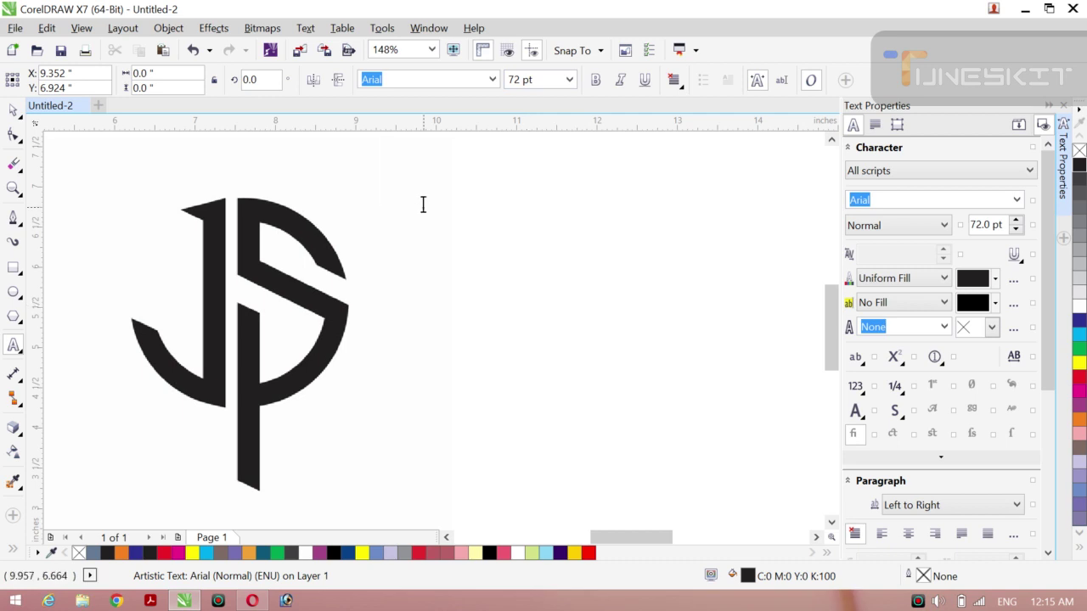
# Step: Type a few opening letters, then set the text size to 24 pt
pyautogui.write('A,A ')
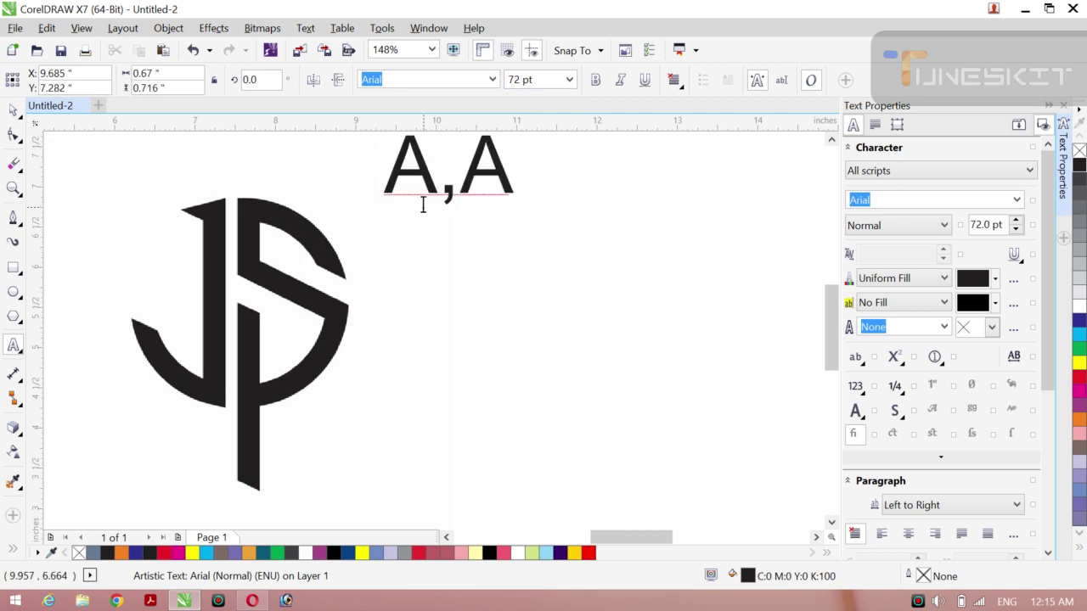
pyautogui.write('A')
pyautogui.press('BackSpace')
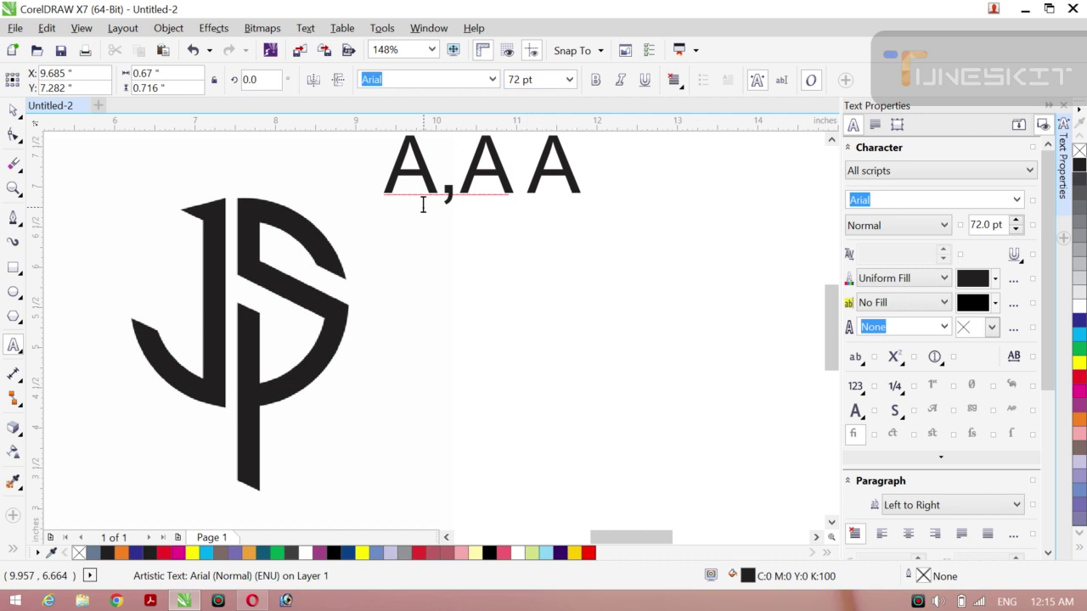
pyautogui.write('M ')
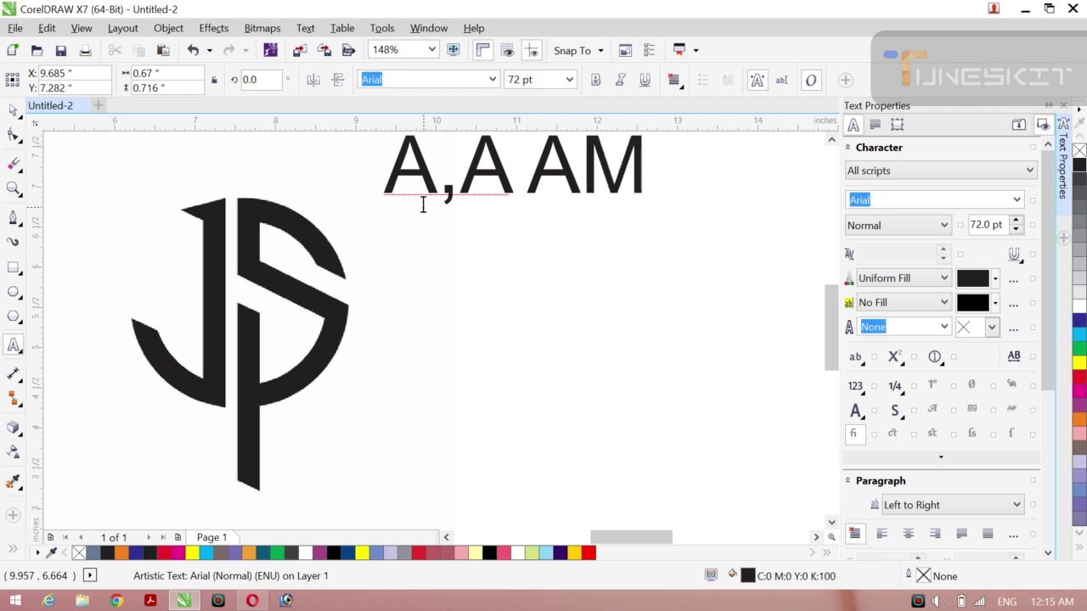
pyautogui.write('MO')
pyautogui.press('BackSpace')
pyautogui.press('BackSpace')
pyautogui.press('BackSpace')
pyautogui.press('BackSpace')
pyautogui.press('BackSpace')
pyautogui.press('BackSpace')
pyautogui.press('BackSpace')
pyautogui.press('BackSpace')
pyautogui.press('BackSpace')
pyautogui.click(569, 79)
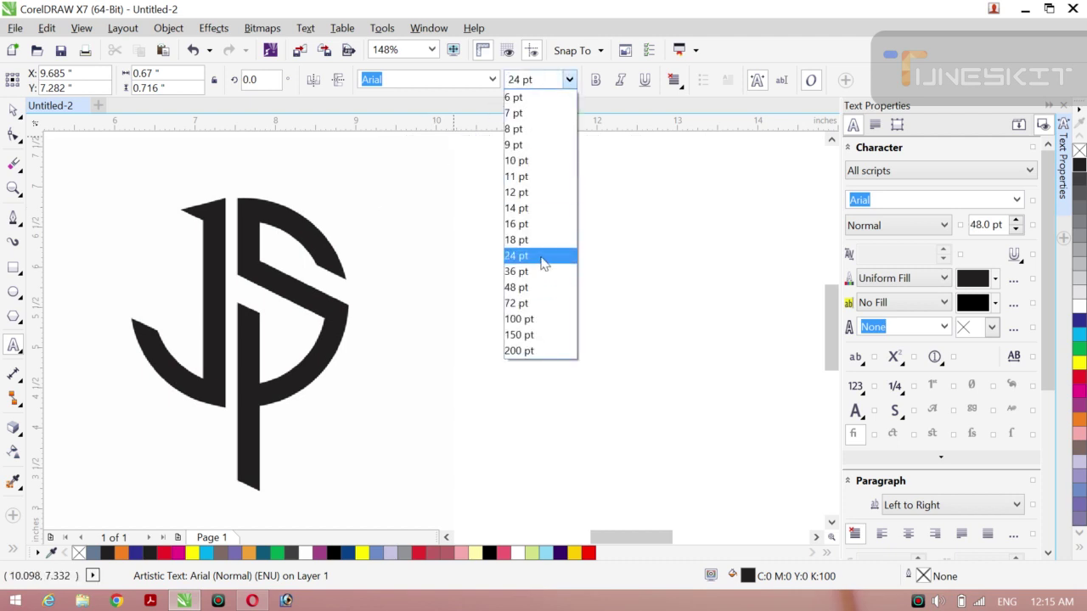
pyautogui.click(543, 256)
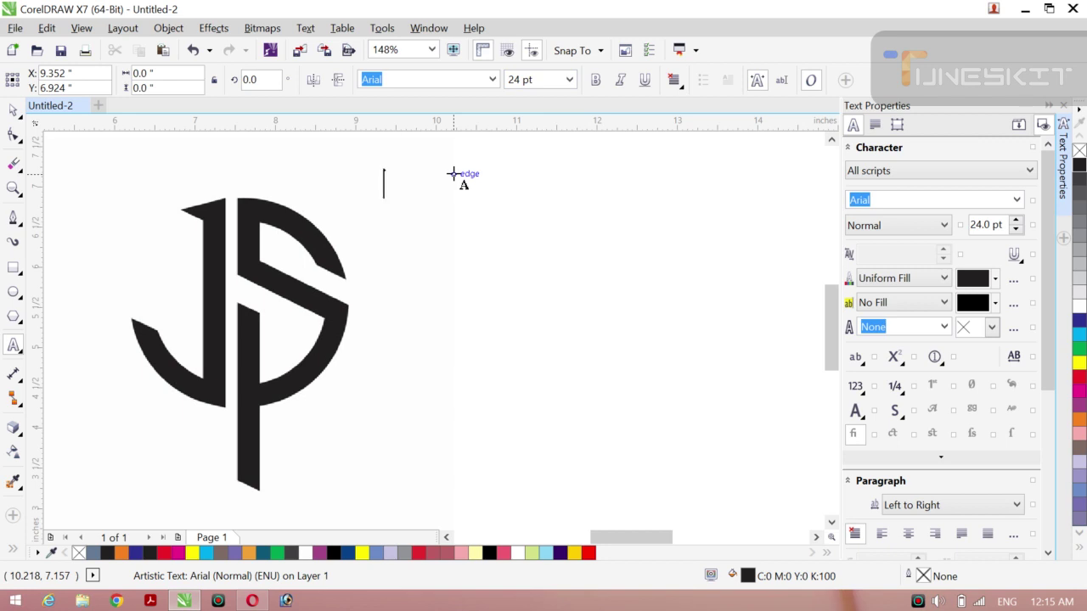
# Step: Type the author's name as the first line of text
pyautogui.write('AM MOAZZA')
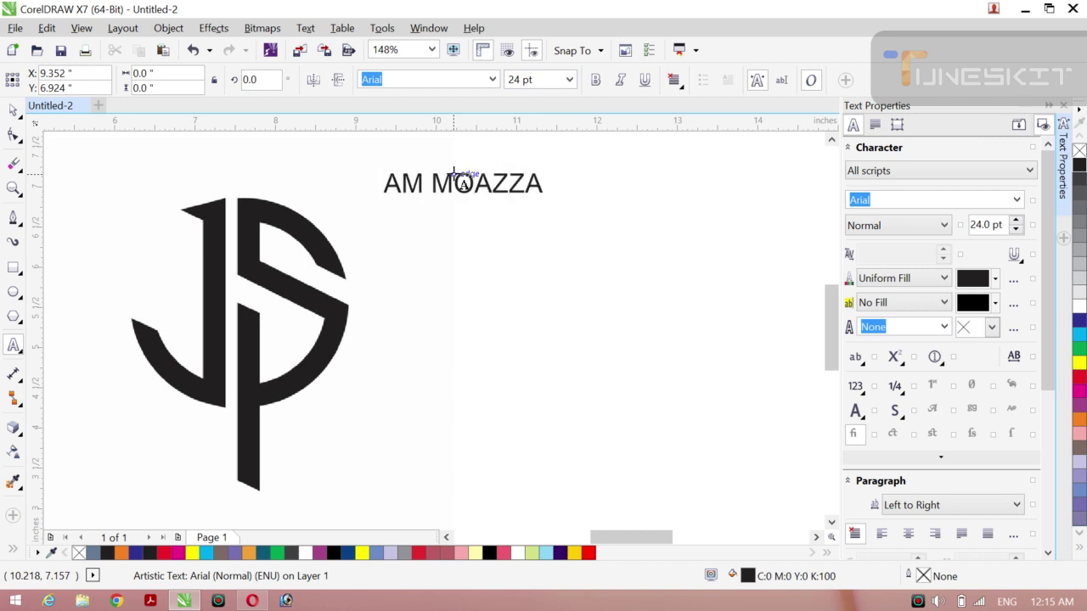
pyautogui.write('M ALI ')
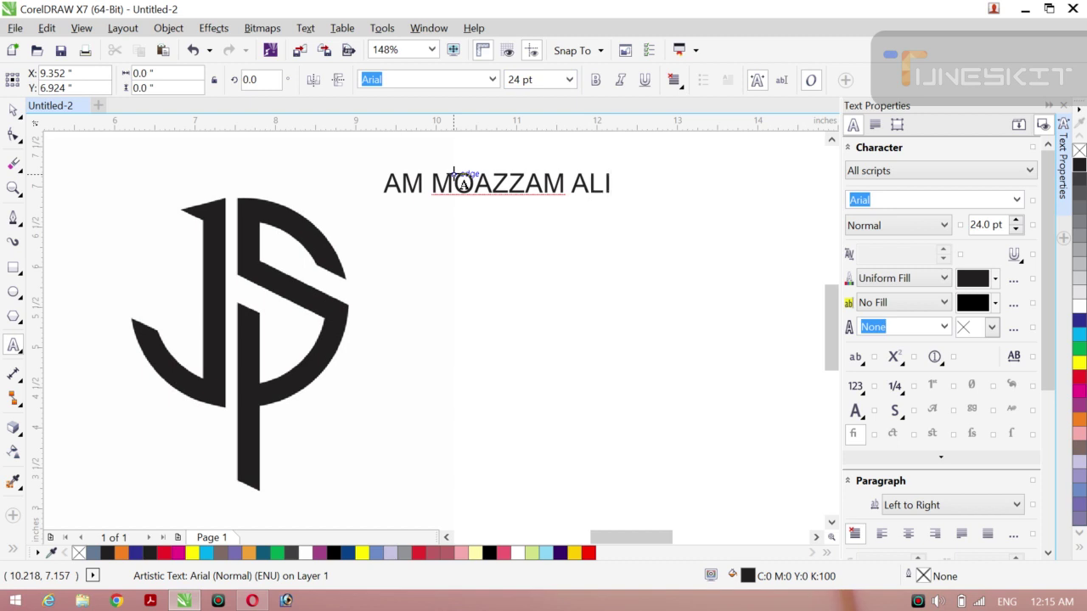
pyautogui.write('AO')
pyautogui.press('BackSpace')
pyautogui.write('P DAKH')
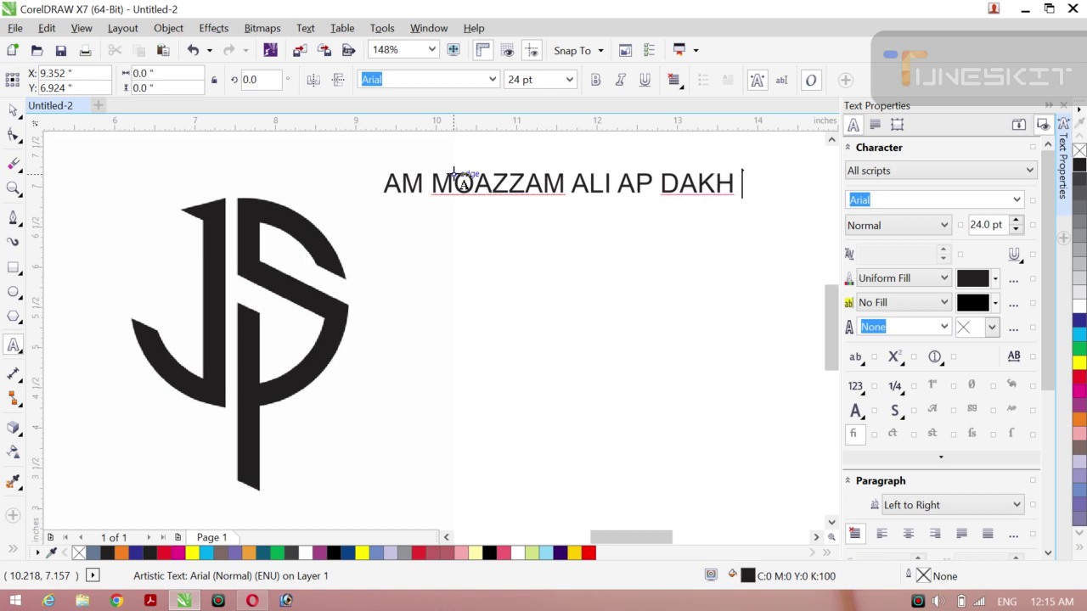
pyautogui.press('Return')
# Step: Add lines mentioning 'MERA YOUTB CHNL' and 'COREL DESIGN HOUSE … LOGO BNHYIN GA'
pyautogui.write('RHY H ')
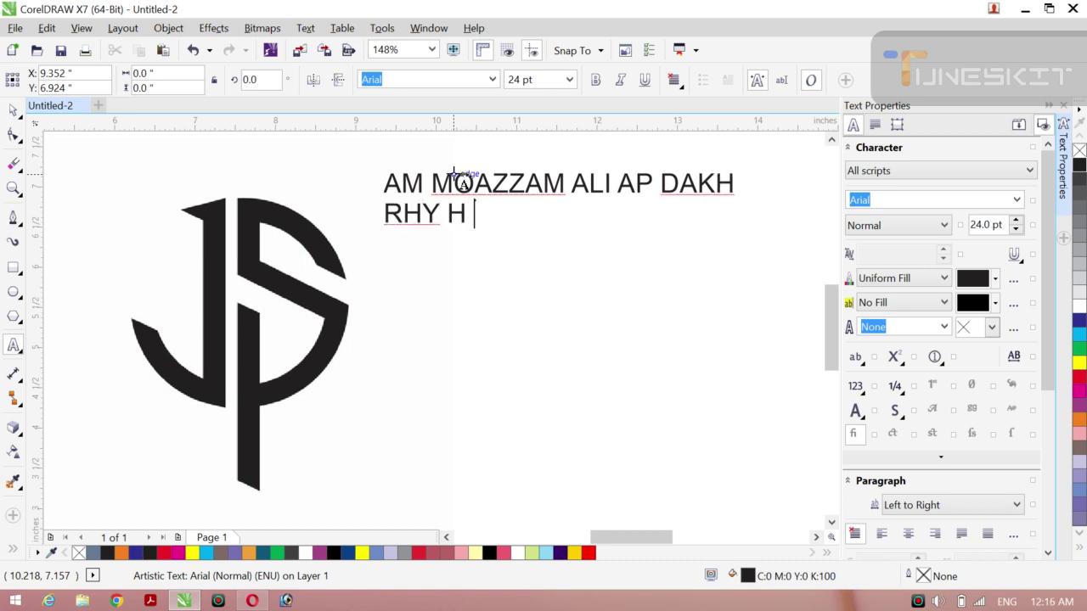
pyautogui.write('N')
pyautogui.press('BackSpace')
pyautogui.press('BackSpace')
pyautogui.write('N M')
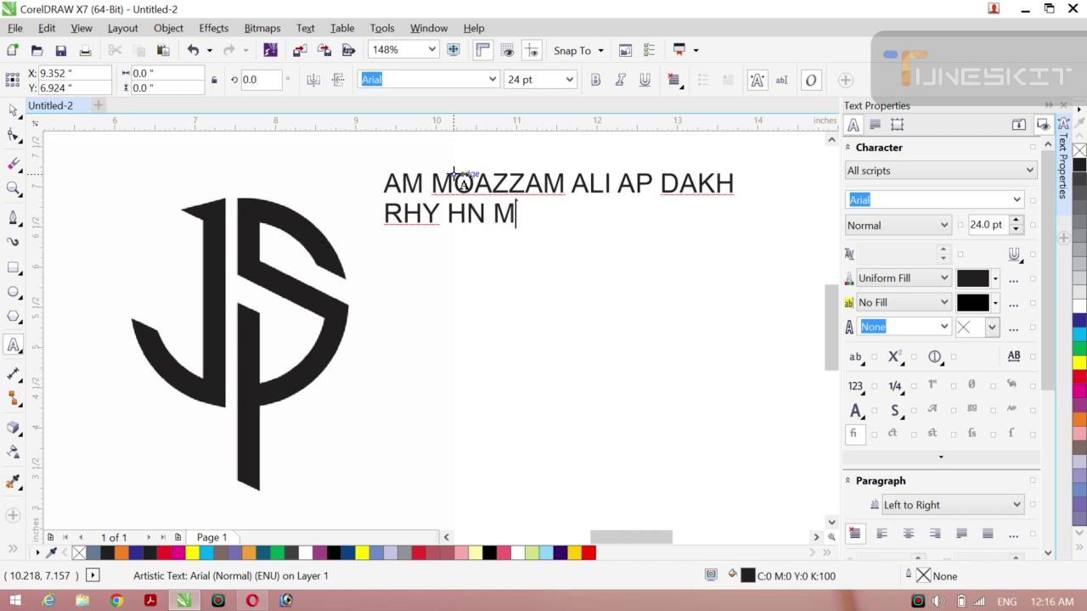
pyautogui.write('RT')
pyautogui.press('BackSpace')
pyautogui.press('BackSpace')
pyautogui.write('ERA ')
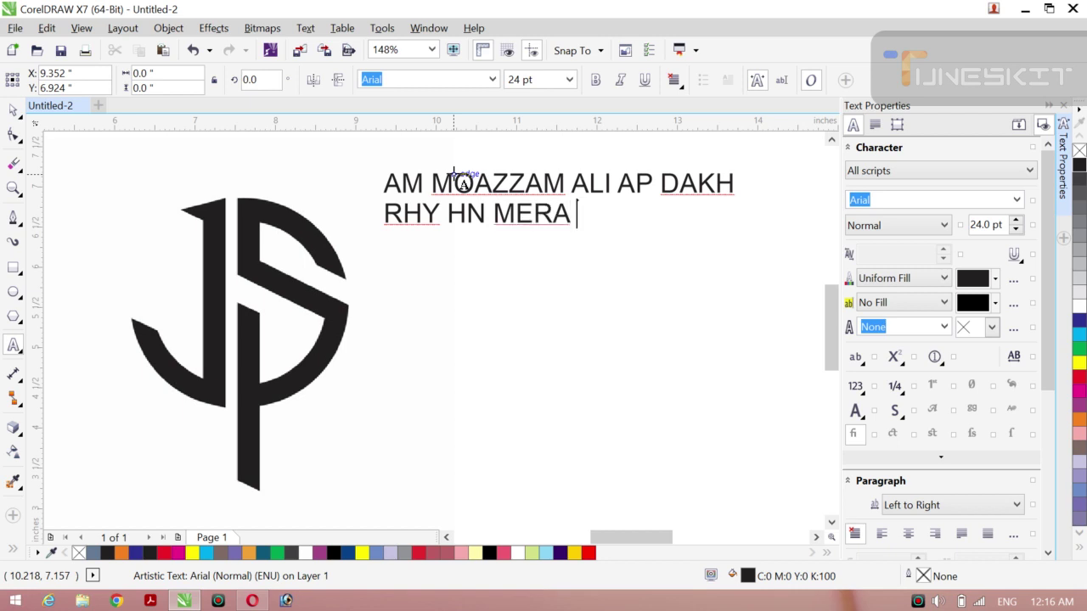
pyautogui.write('YOUT')
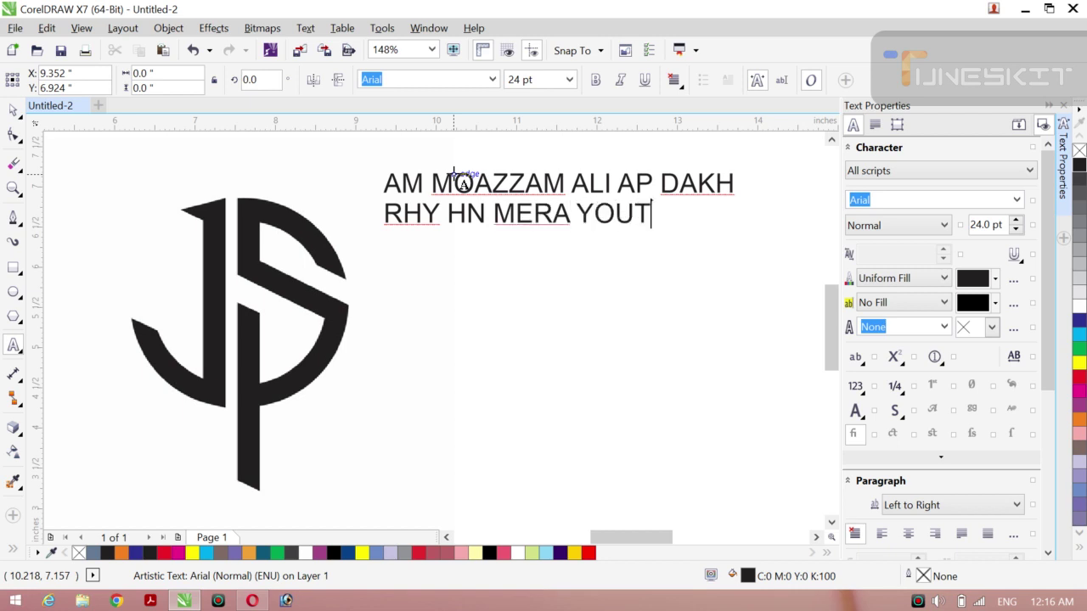
pyautogui.write('B CHNL')
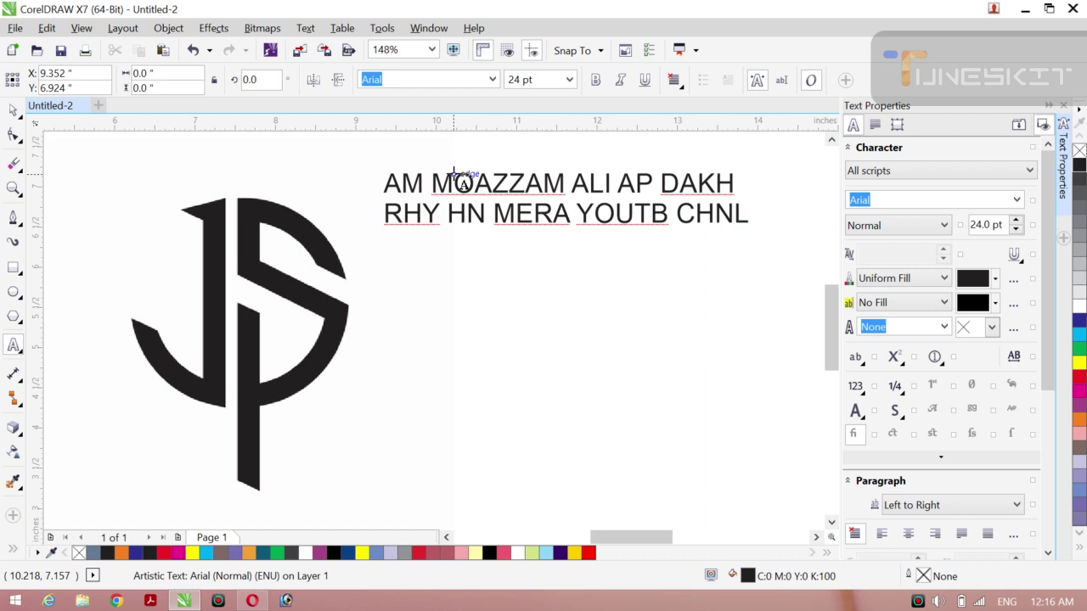
pyautogui.press('Return')
pyautogui.write('COREL')
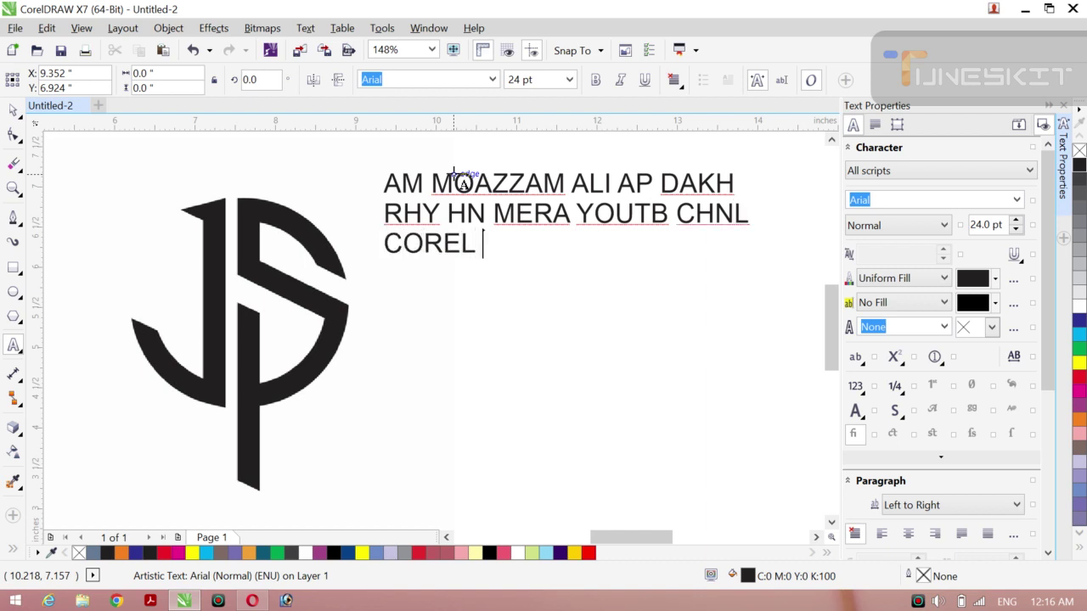
pyautogui.write(' DESIGN')
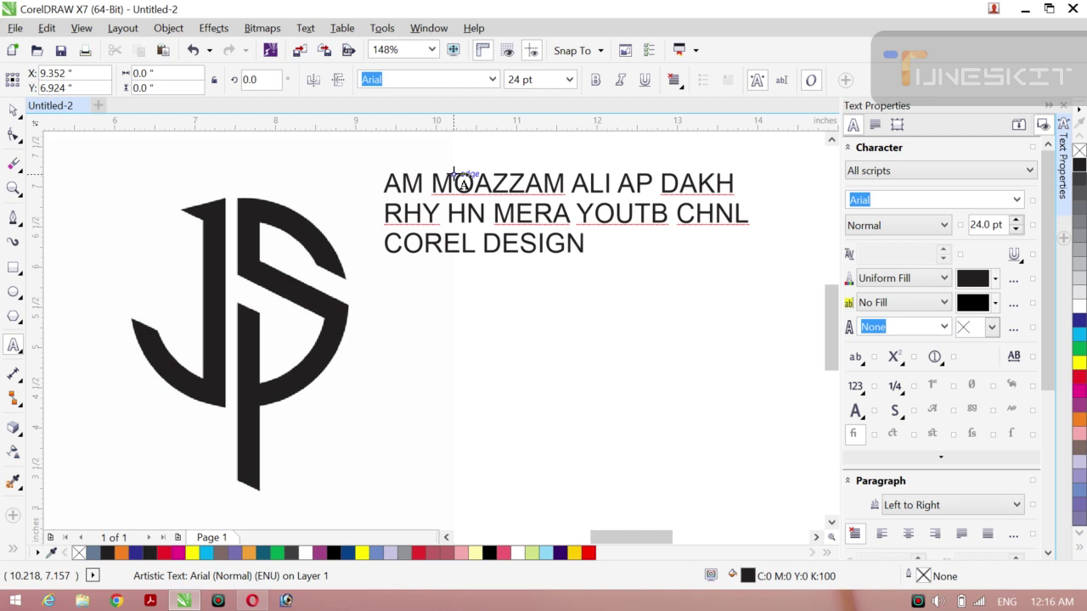
pyautogui.write(' HOUSE ')
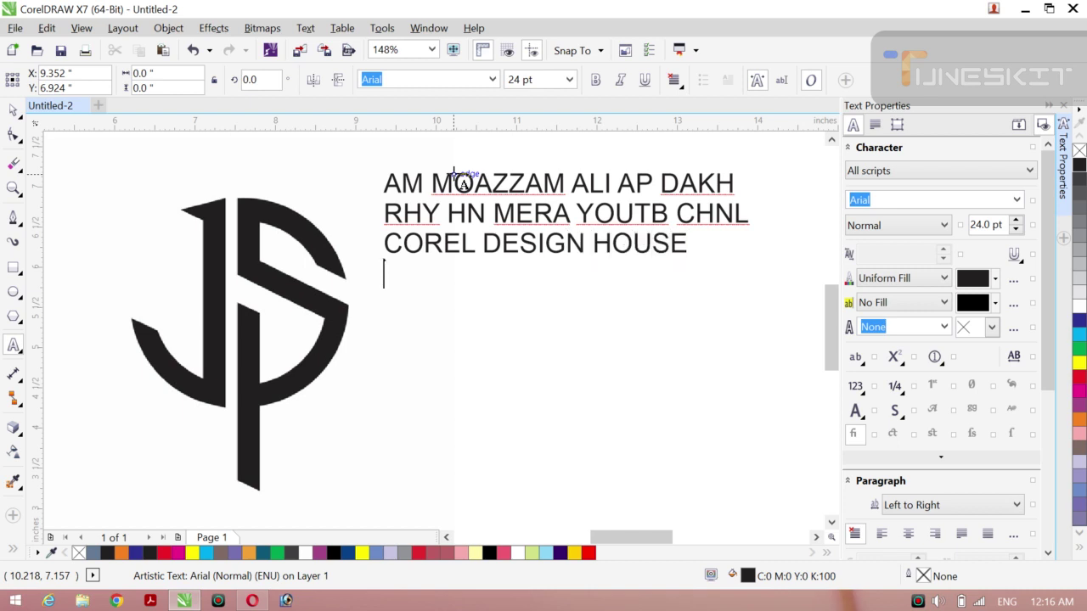
pyautogui.write('AJ H')
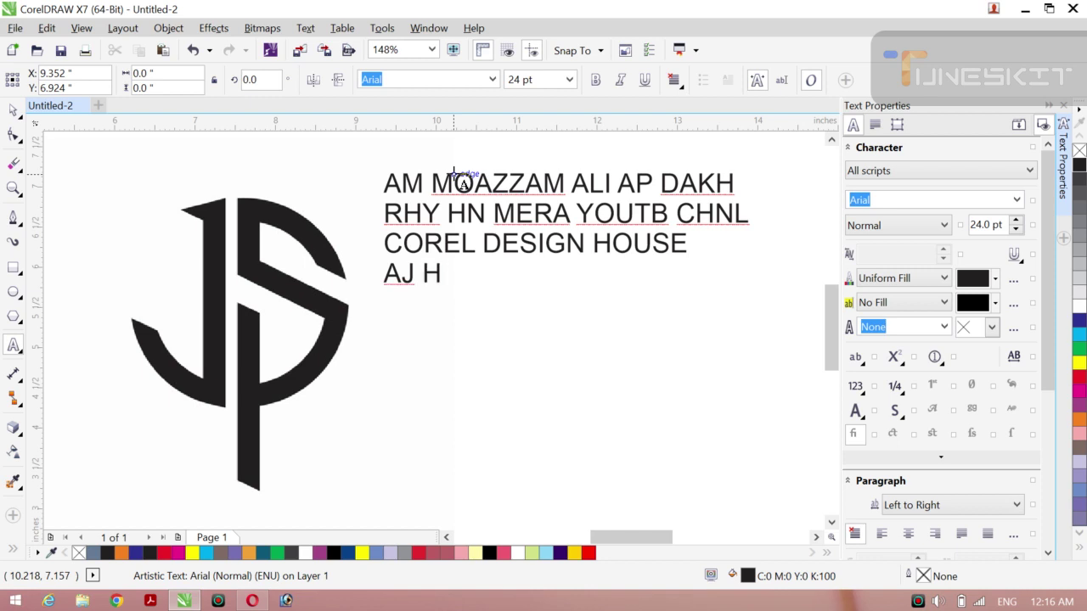
pyautogui.write('M YA ')
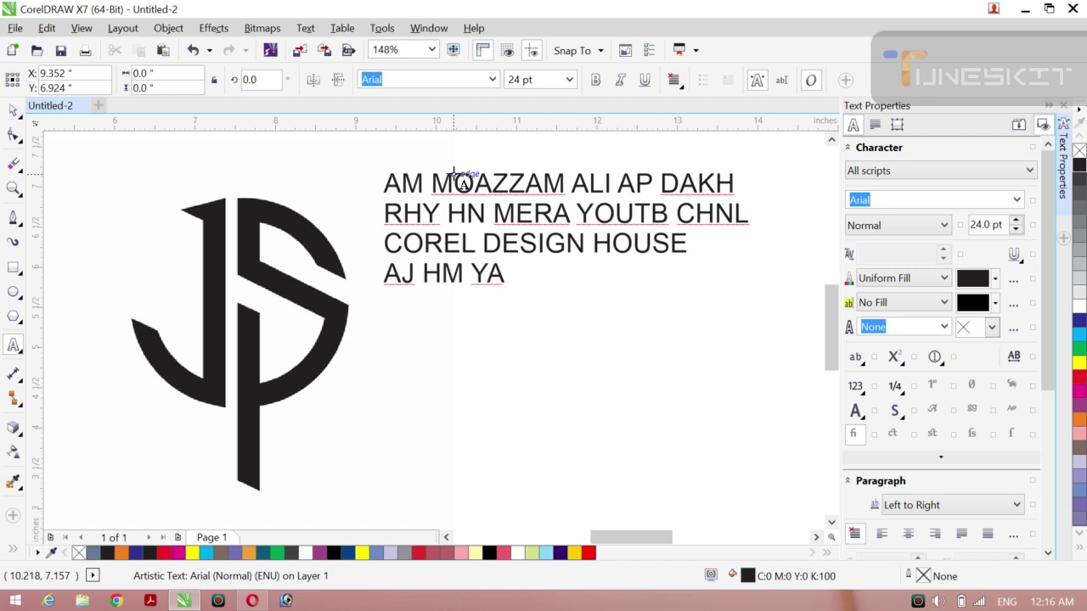
pyautogui.write('WALA L')
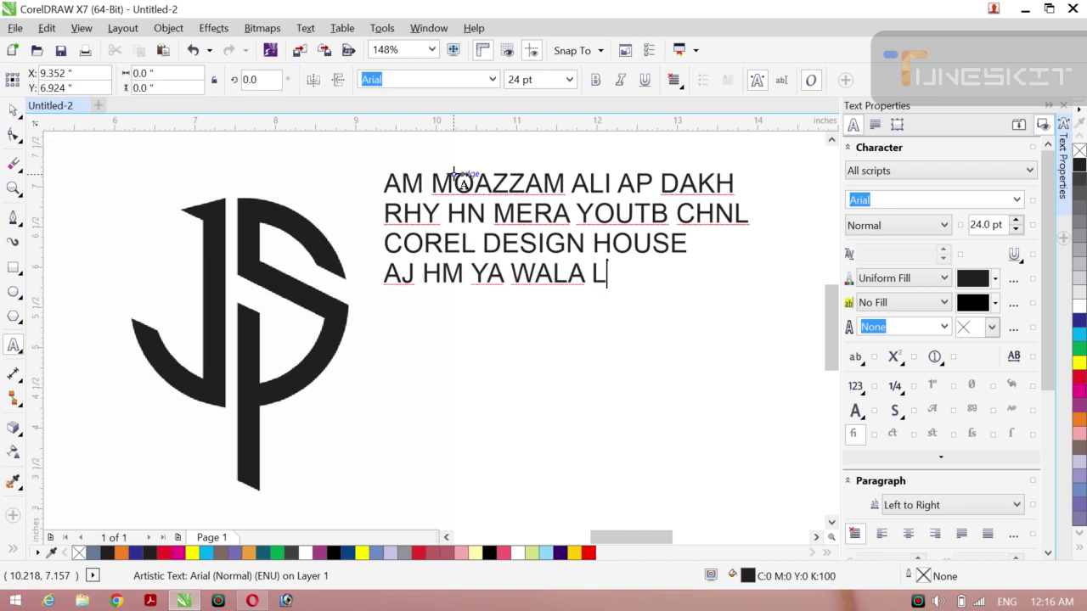
pyautogui.write('OGO BNHYIN GA')
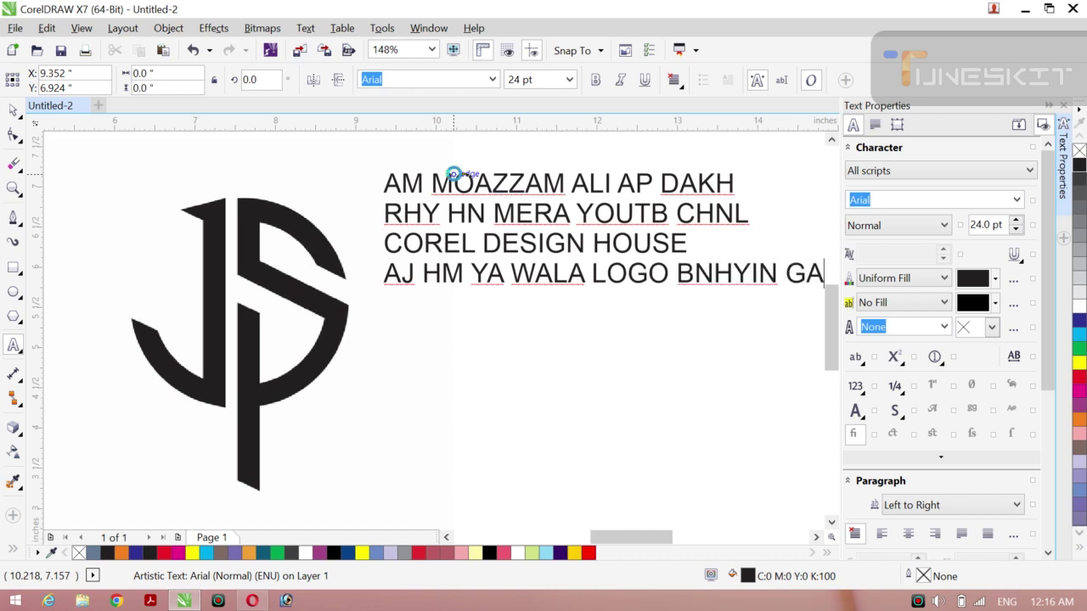
# Step: Add the line 'APNY EAK DROOD SHREEF PAR', removing a stray bracket
pyautogui.press('Return')
pyautogui.write('APNY EAK ')
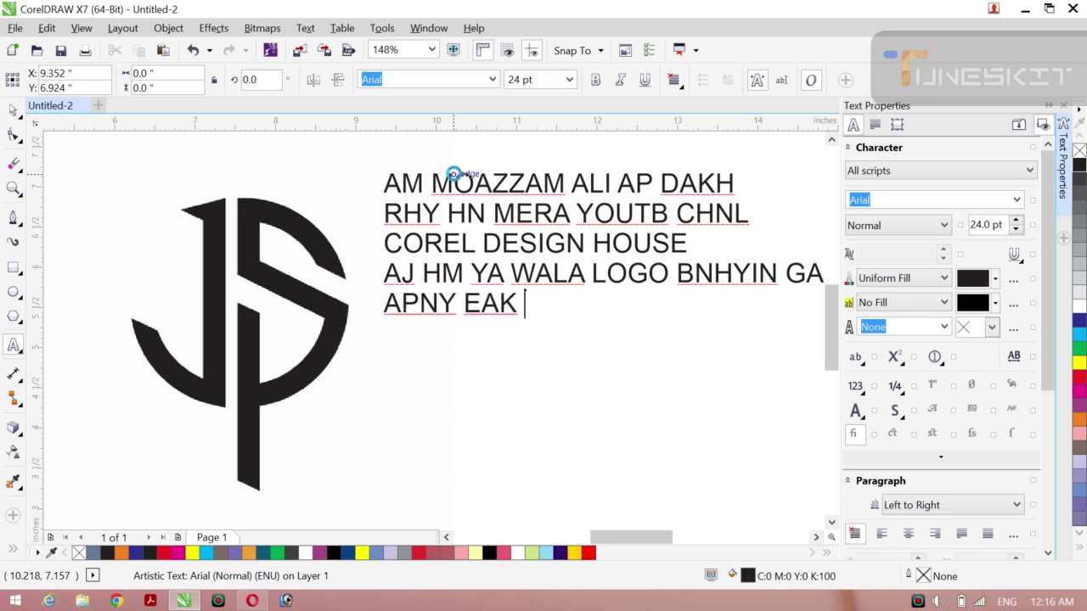
pyautogui.write('DROO')
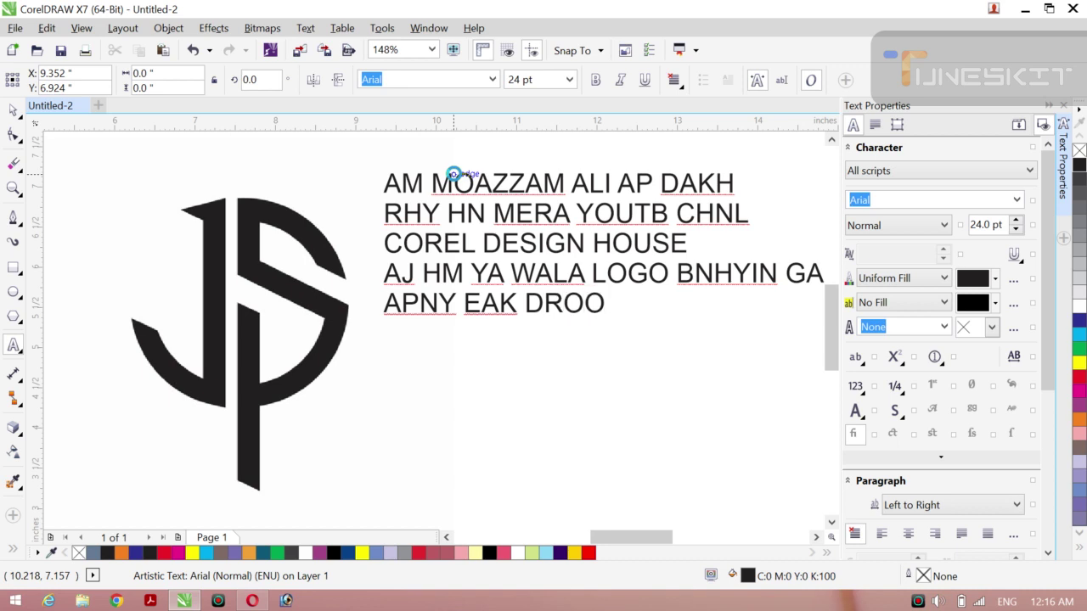
pyautogui.write('D SHREEF [')
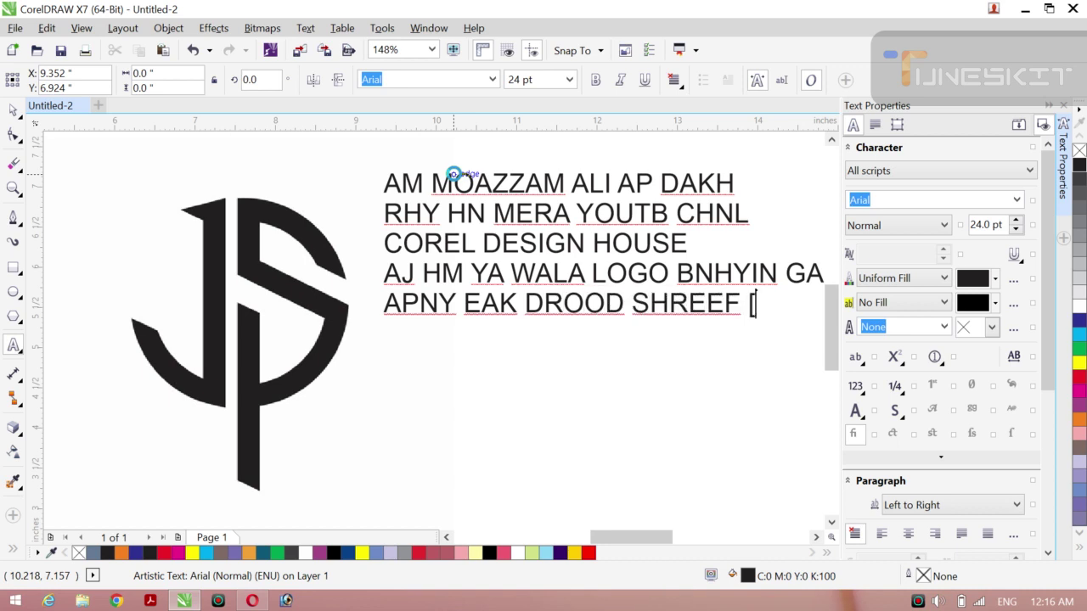
pyautogui.press('BackSpace')
pyautogui.write('PAR')
# Step: Add the line 'LEENA HA DUNIA OUR AKHRT', correcting typos along the way
pyautogui.press('Return')
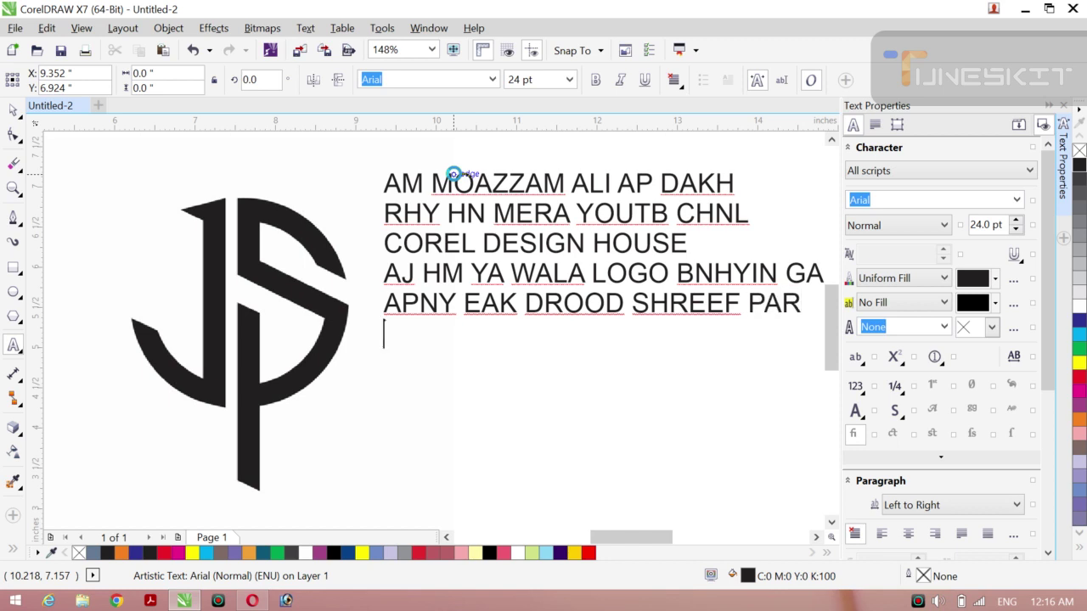
pyautogui.write('LEEM')
pyautogui.press('BackSpace')
pyautogui.write('NA ')
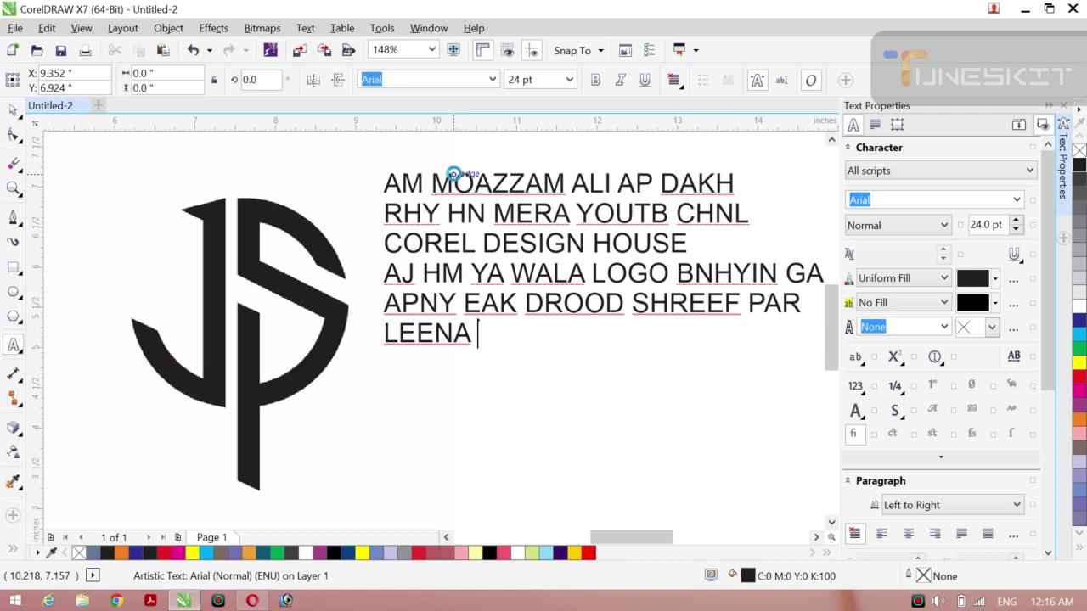
pyautogui.write('HA D')
pyautogui.press('BackSpace')
pyautogui.write('DUNIA')
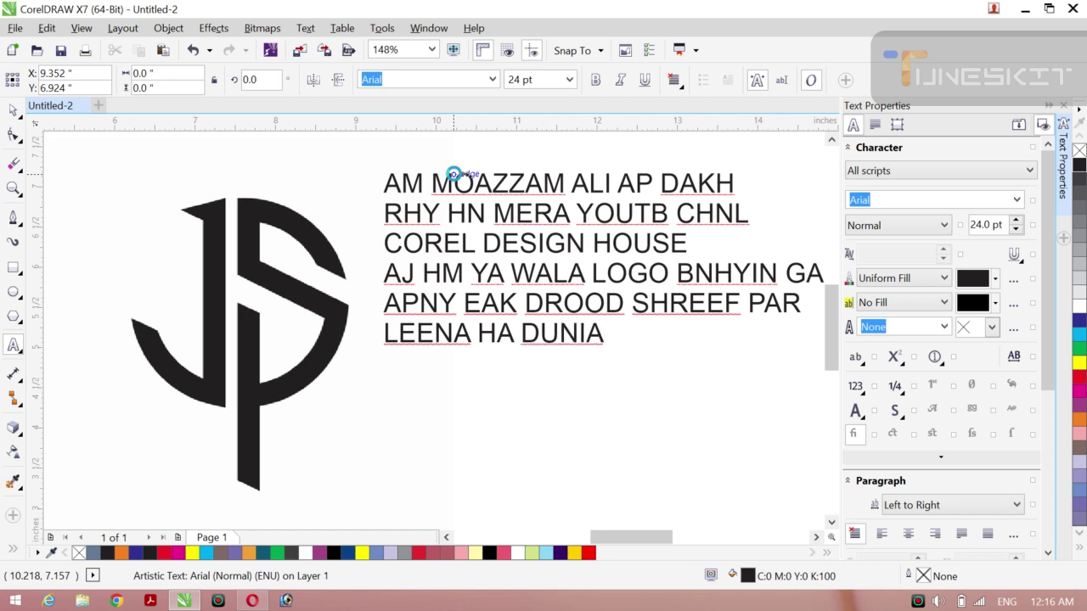
pyautogui.write(' OUR ')
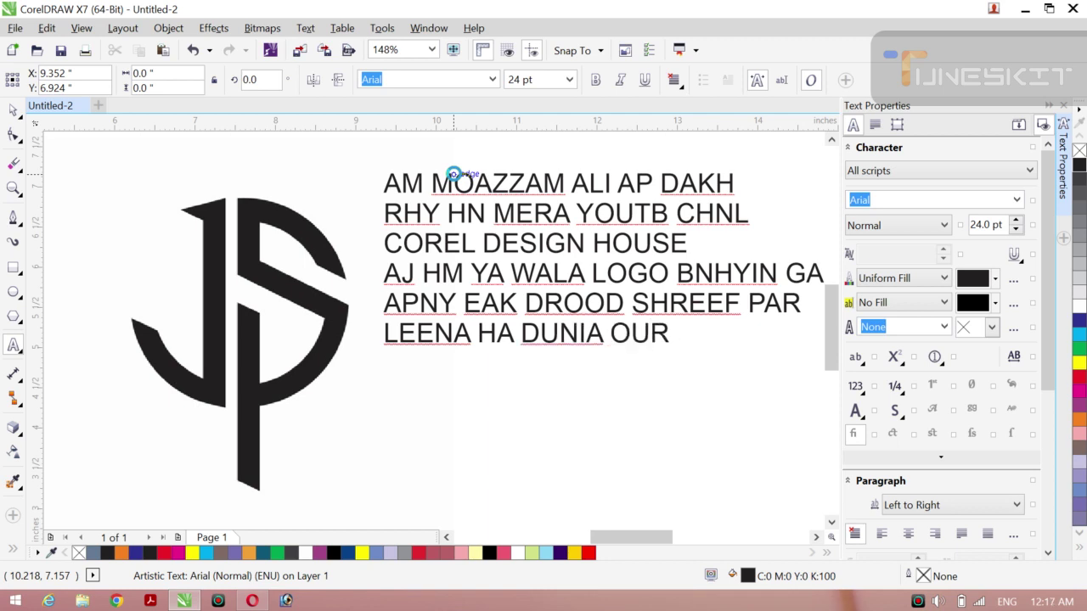
pyautogui.write('AKH')
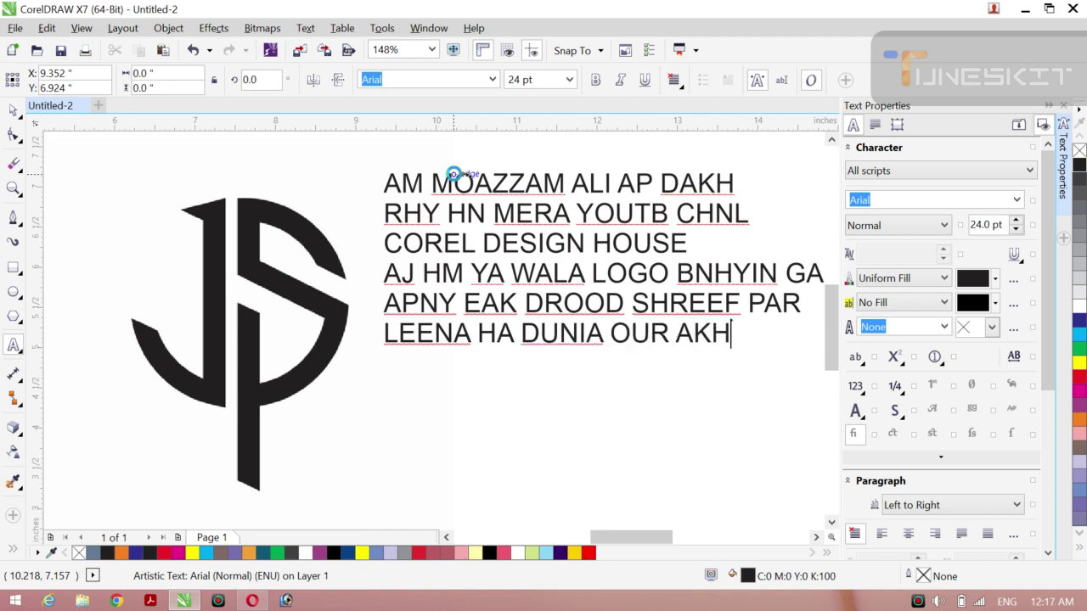
pyautogui.write('RT')
# Step: Add the line 'KI KMYABI HA DROOD SHREEF MN' and select all the text
pyautogui.press('Return')
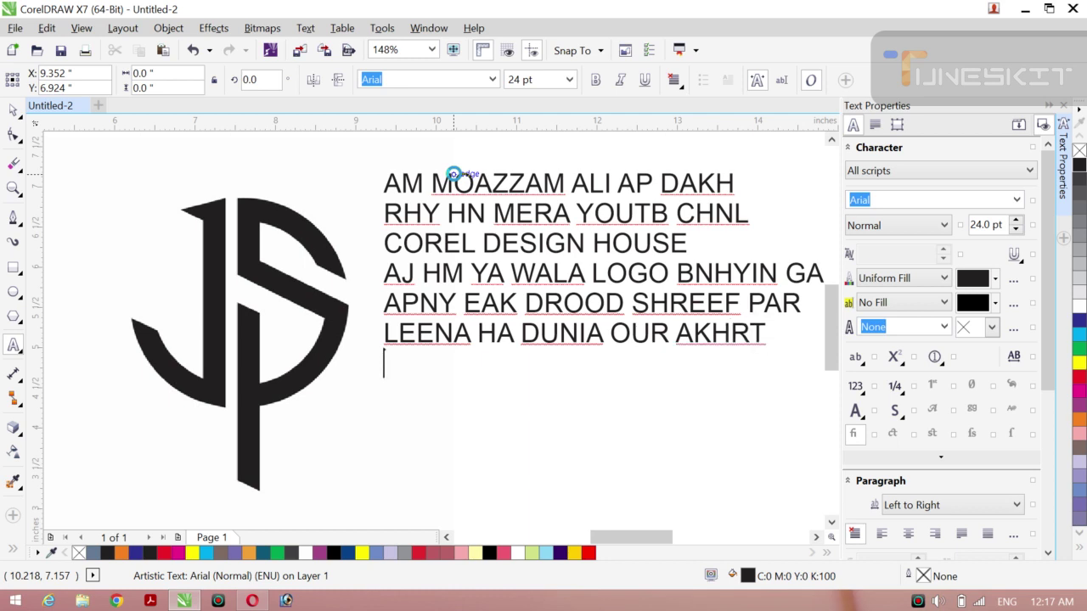
pyautogui.write('KI KM')
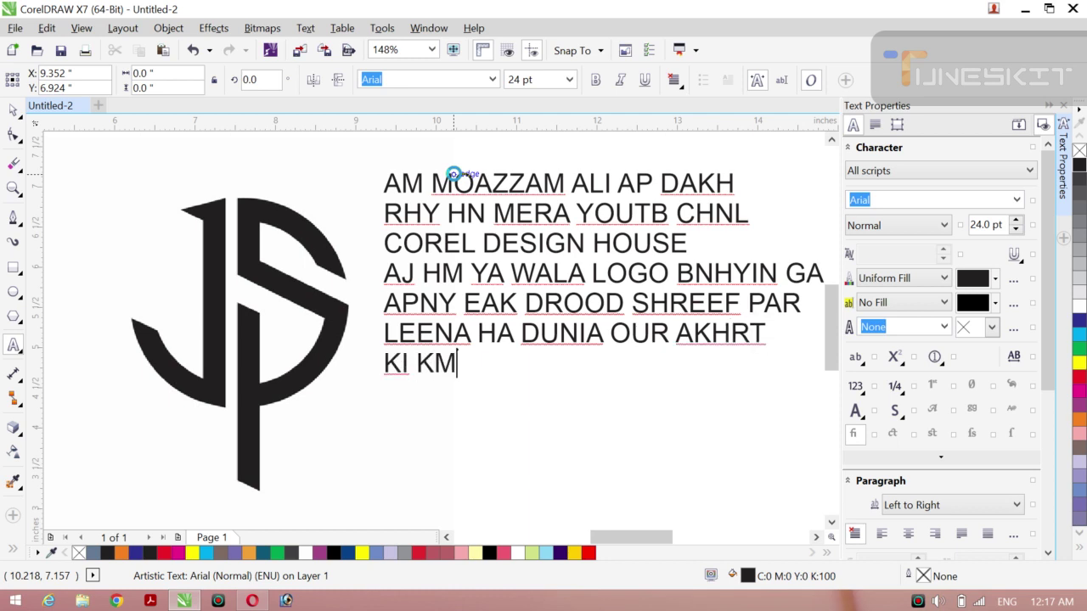
pyautogui.write('YABI ')
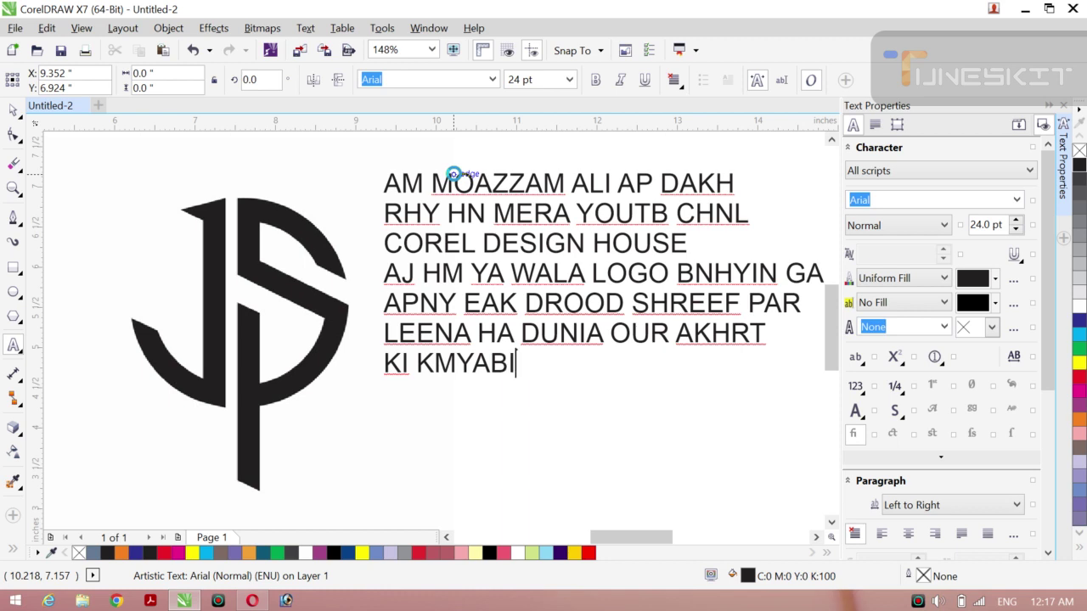
pyautogui.write('HA D')
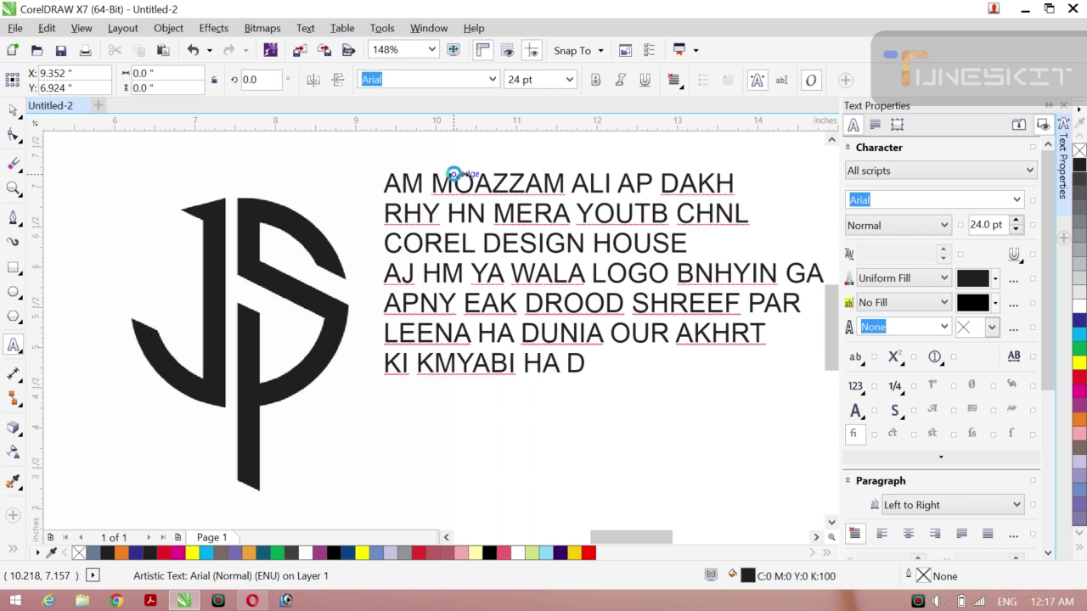
pyautogui.write('ROOD ')
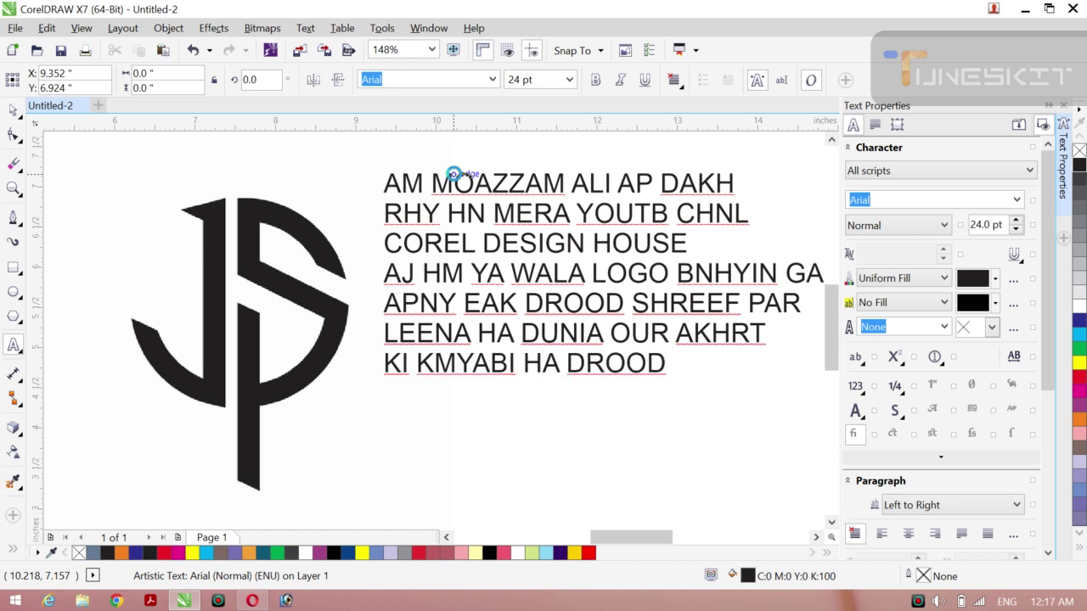
pyautogui.write('SHREED')
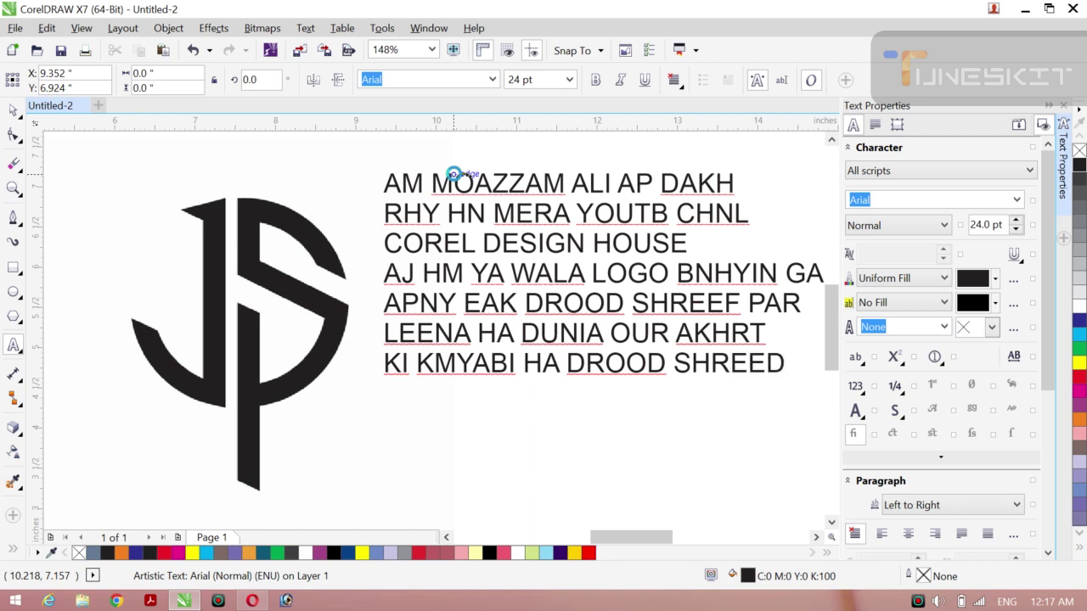
pyautogui.press('BackSpace')
pyautogui.write('F M')
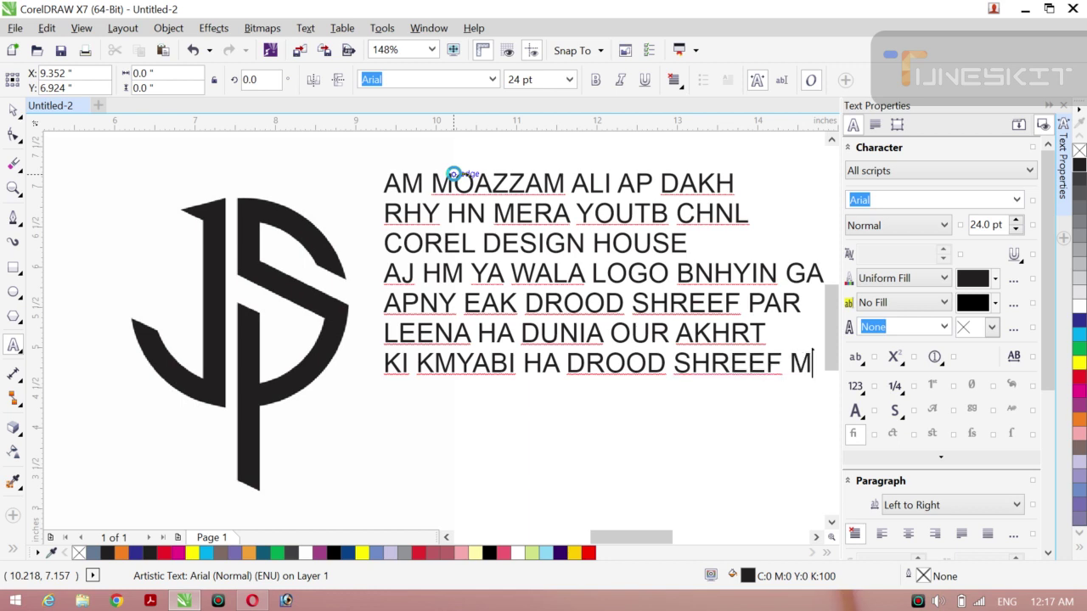
pyautogui.write('N')
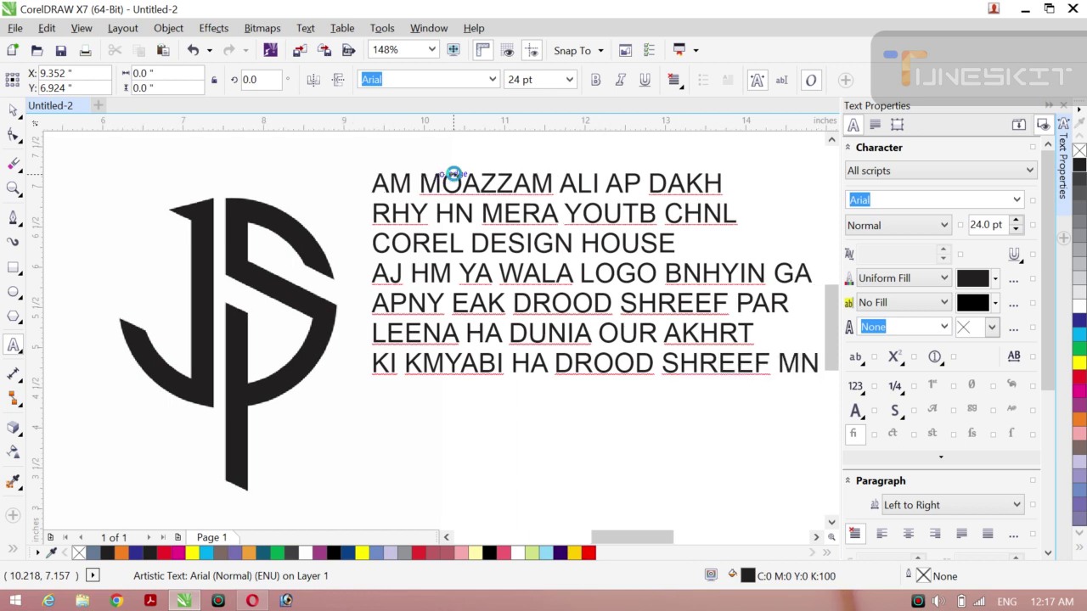
pyautogui.hotkey('ctrl', 'a')
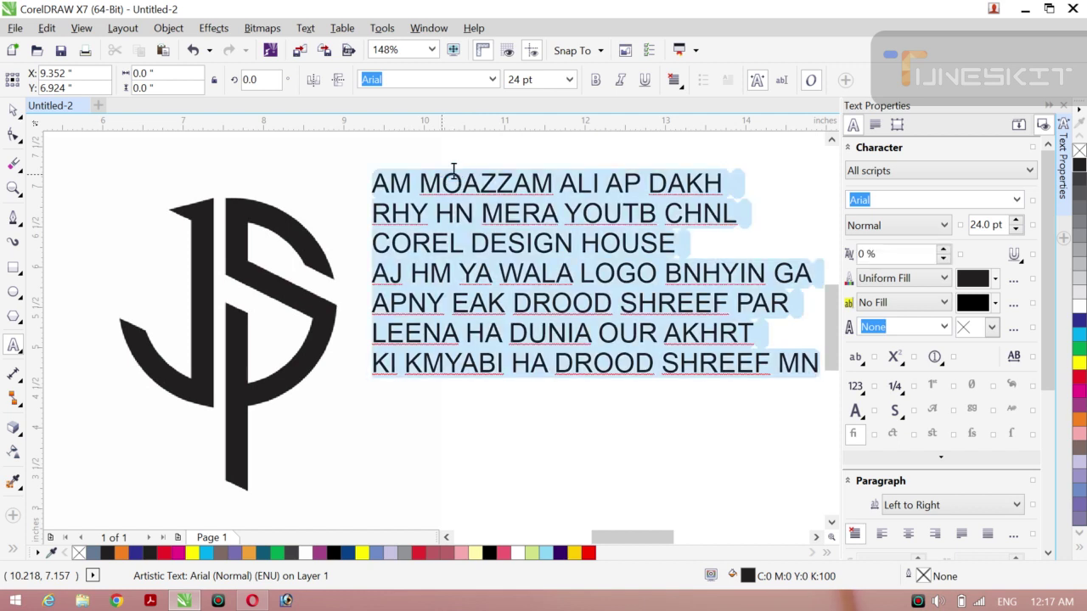
# Step: Delete all the text, including a temporary 'NOW START' line
pyautogui.press('BackSpace')
pyautogui.write('NO')
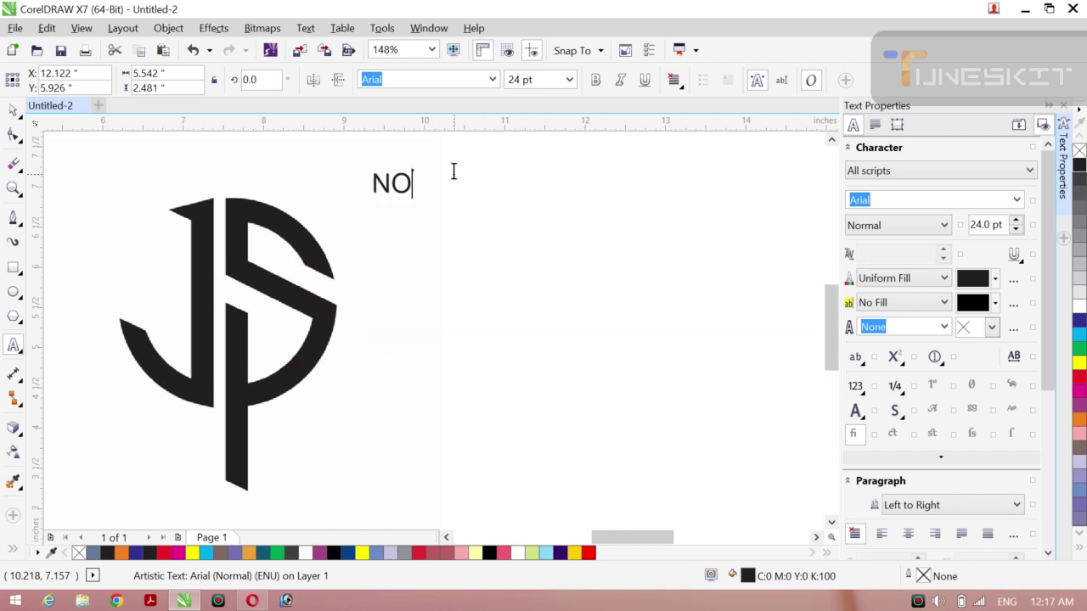
pyautogui.write('W START')
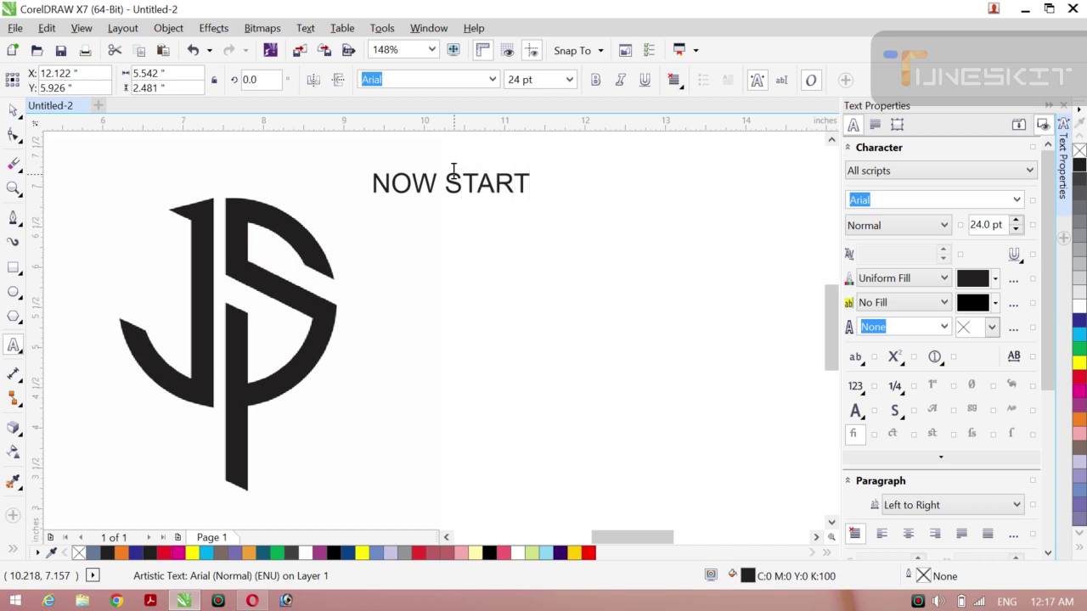
pyautogui.hotkey('ctrl', 'a')
pyautogui.press('BackSpace')
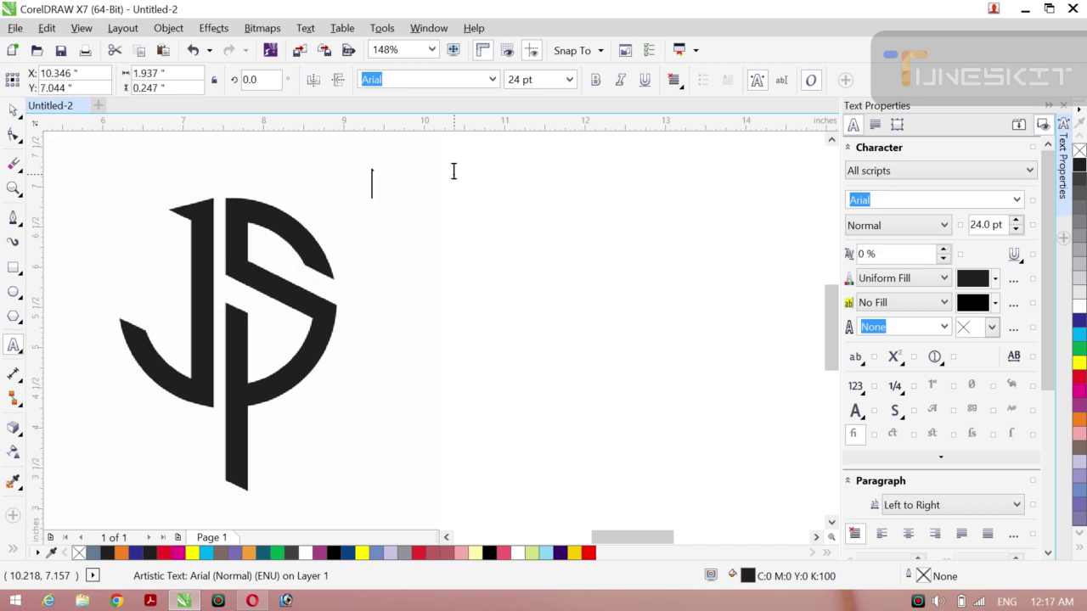
# Step: Select the JS logo bitmap with the Pick tool and centre it on the page
pyautogui.click(13, 110)
pyautogui.click(53, 107)
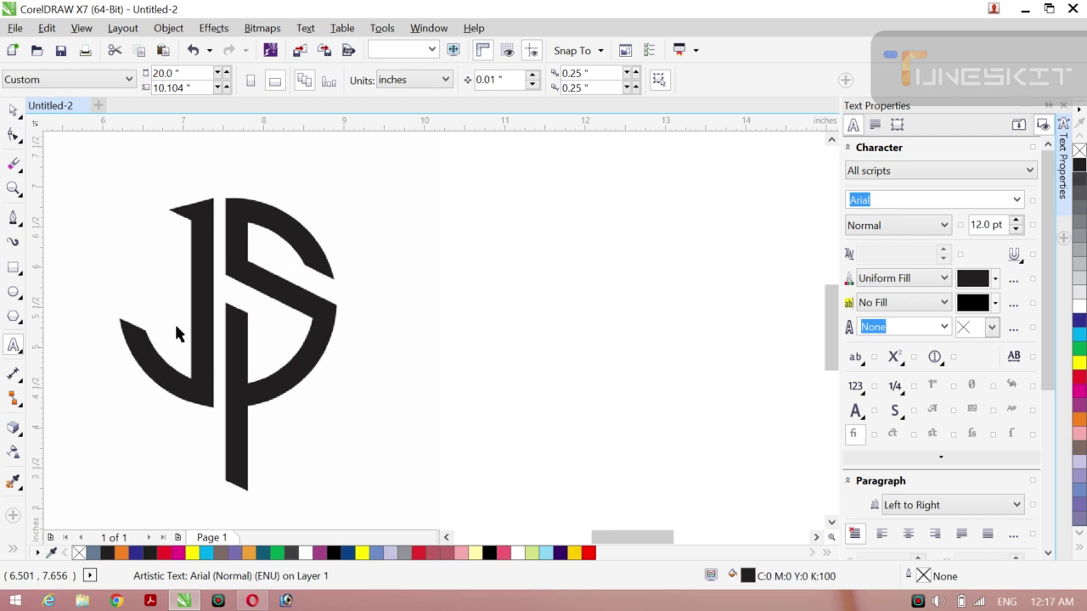
pyautogui.click(234, 348)
pyautogui.press('p')
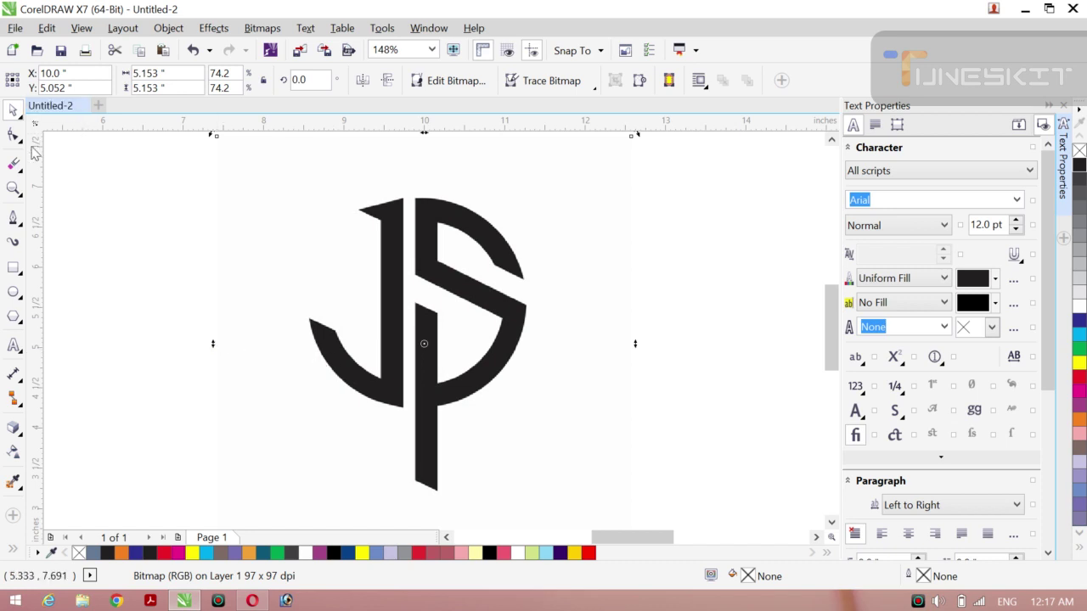
# Step: Trace the J's stem, curve and top with the Pen tool, closing on the start node
pyautogui.click(155, 195)
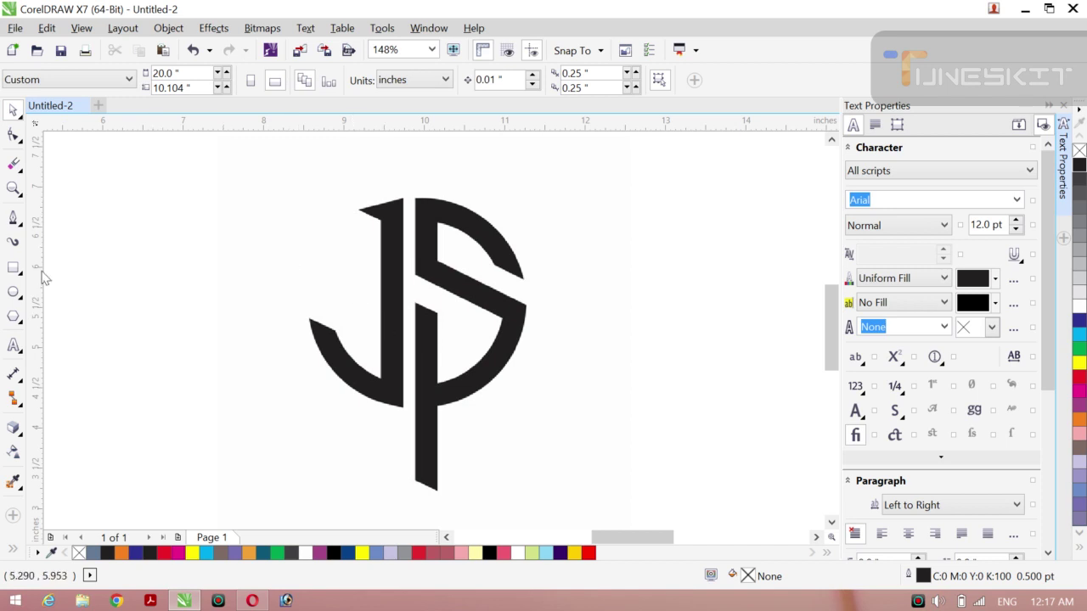
pyautogui.click(16, 218)
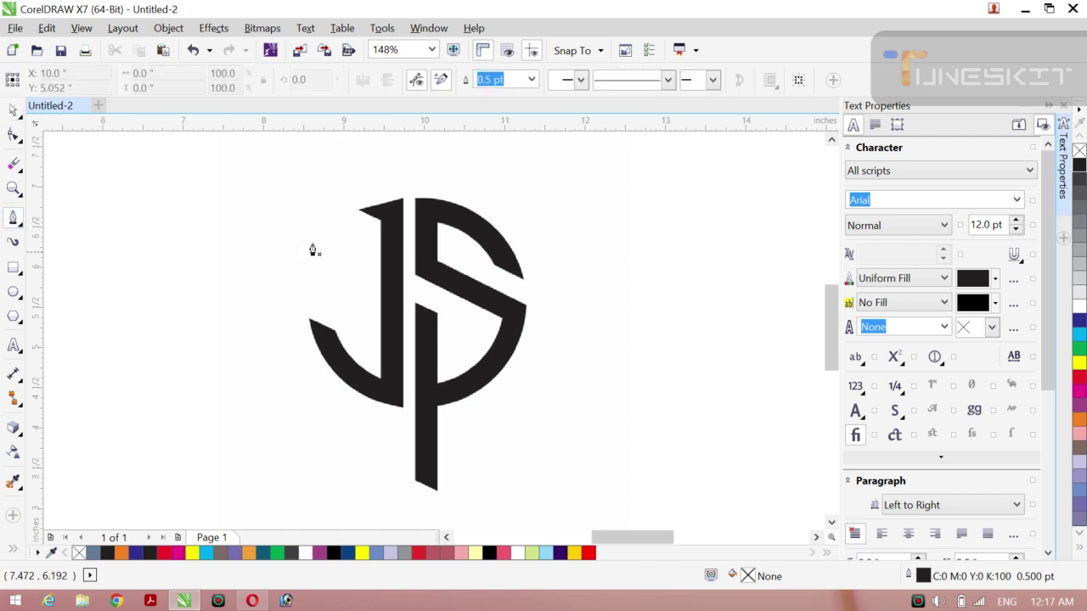
pyautogui.click(381, 223)
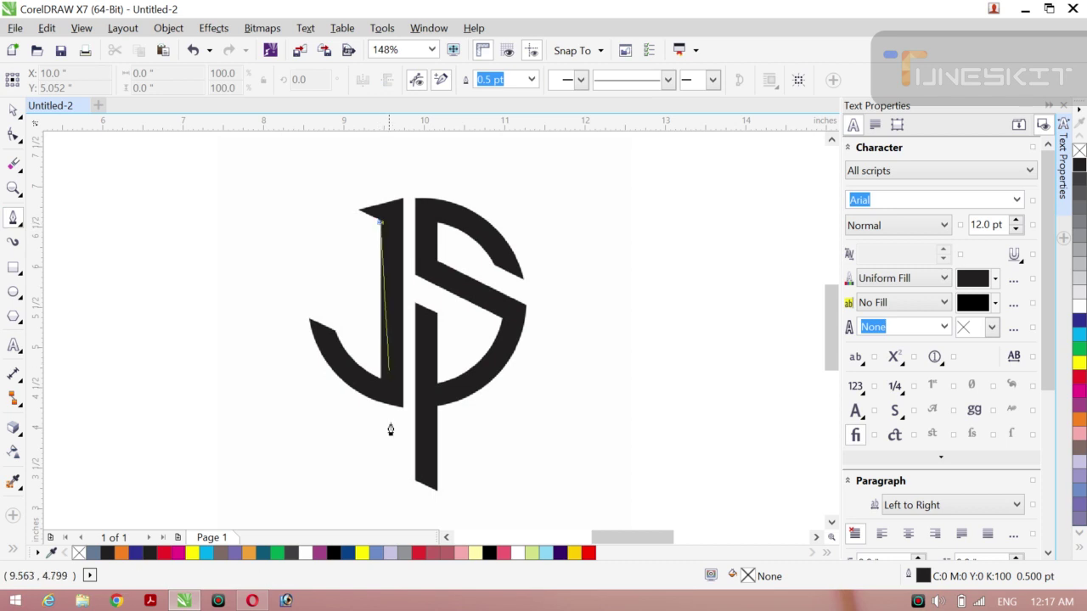
pyautogui.click(380, 381)
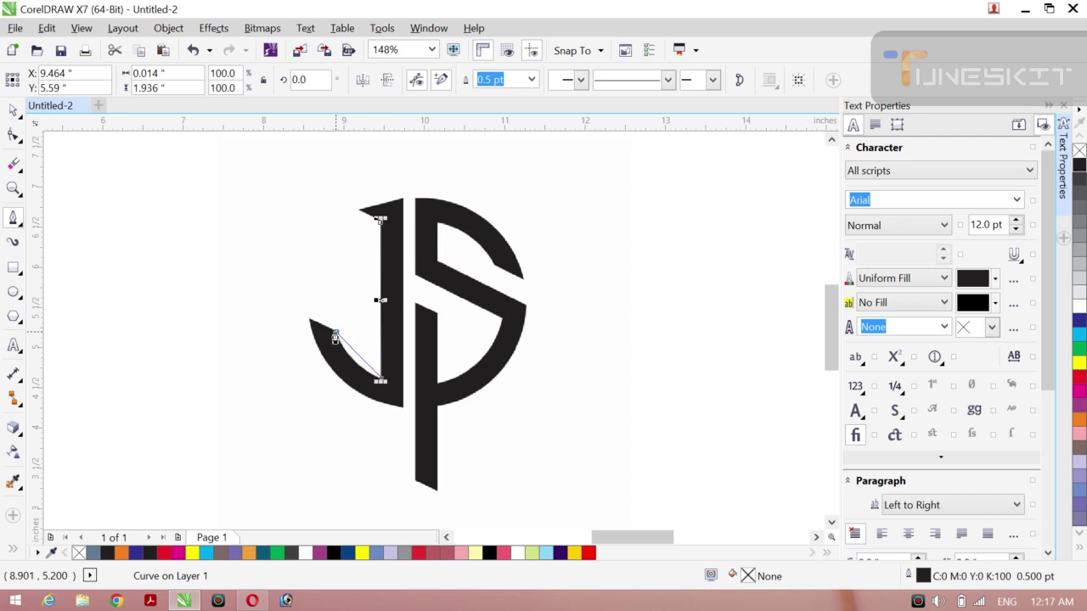
pyautogui.click(335, 331)
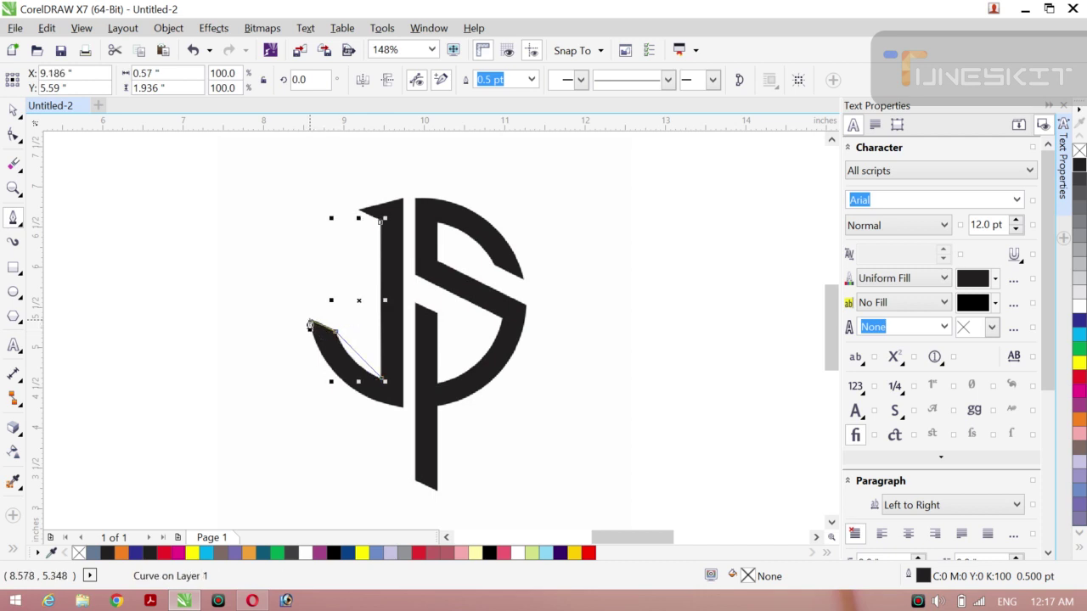
pyautogui.click(310, 321)
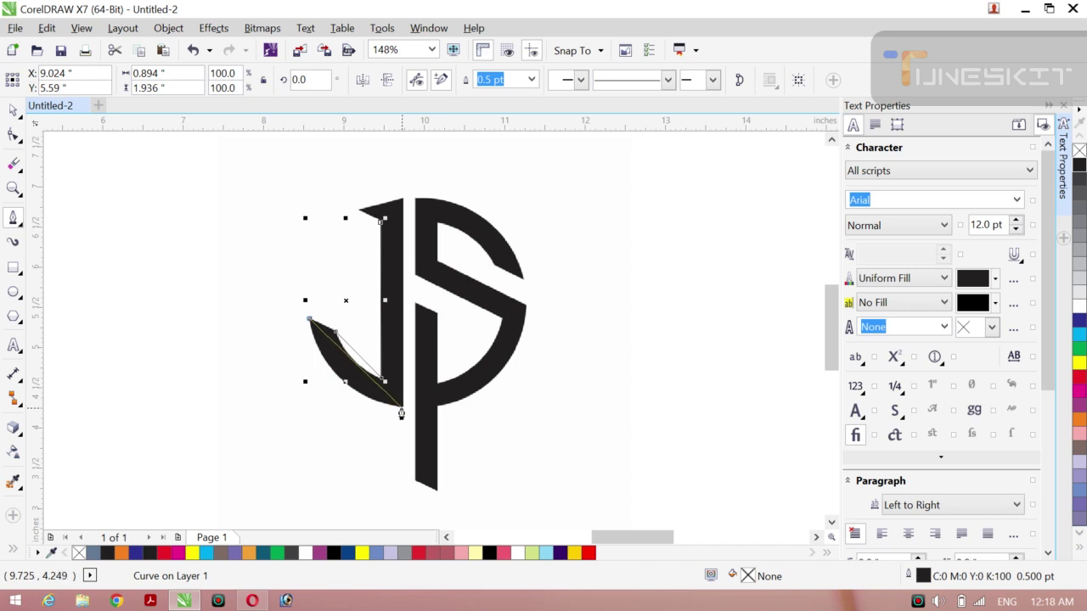
pyautogui.click(402, 411)
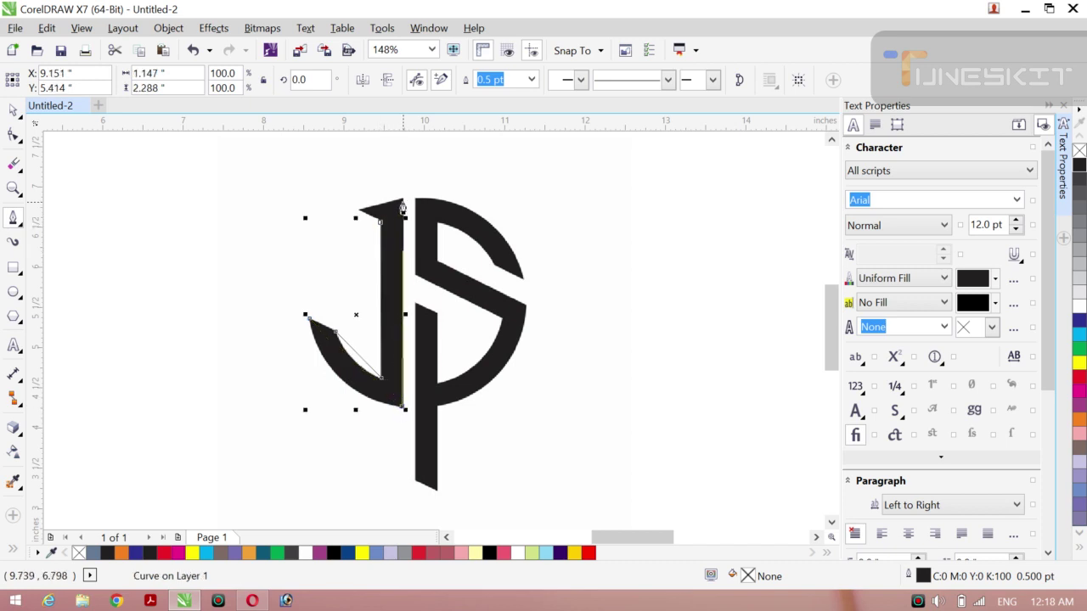
pyautogui.click(403, 199)
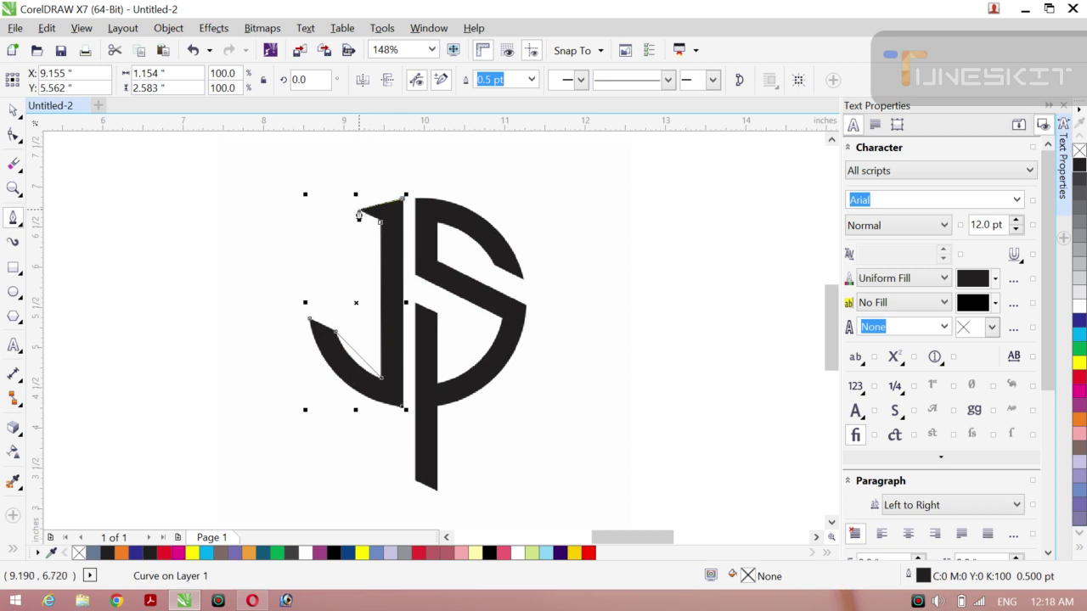
pyautogui.click(359, 213)
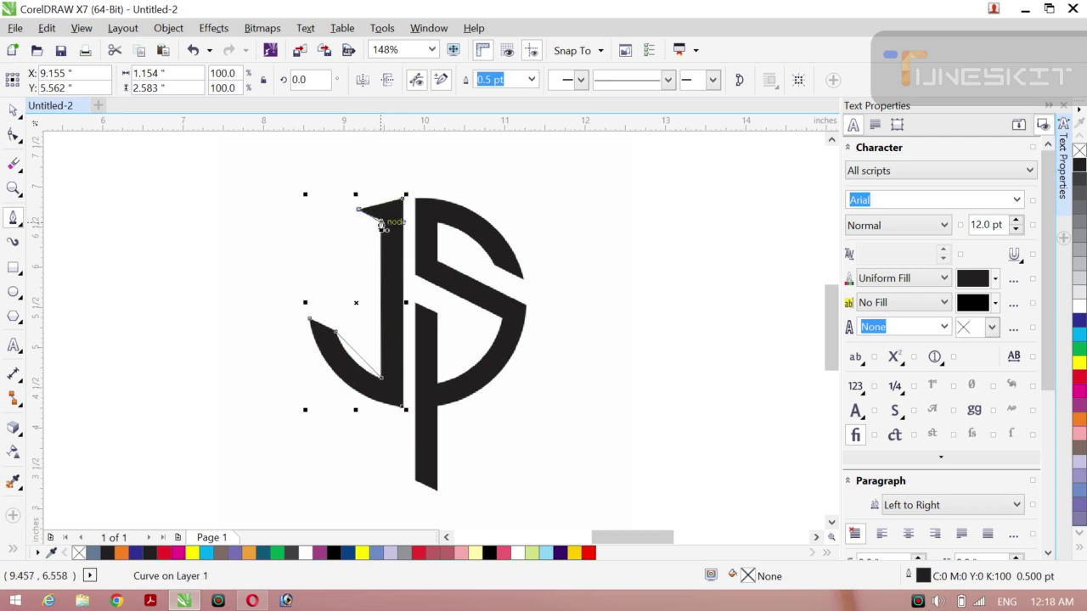
pyautogui.click(381, 222)
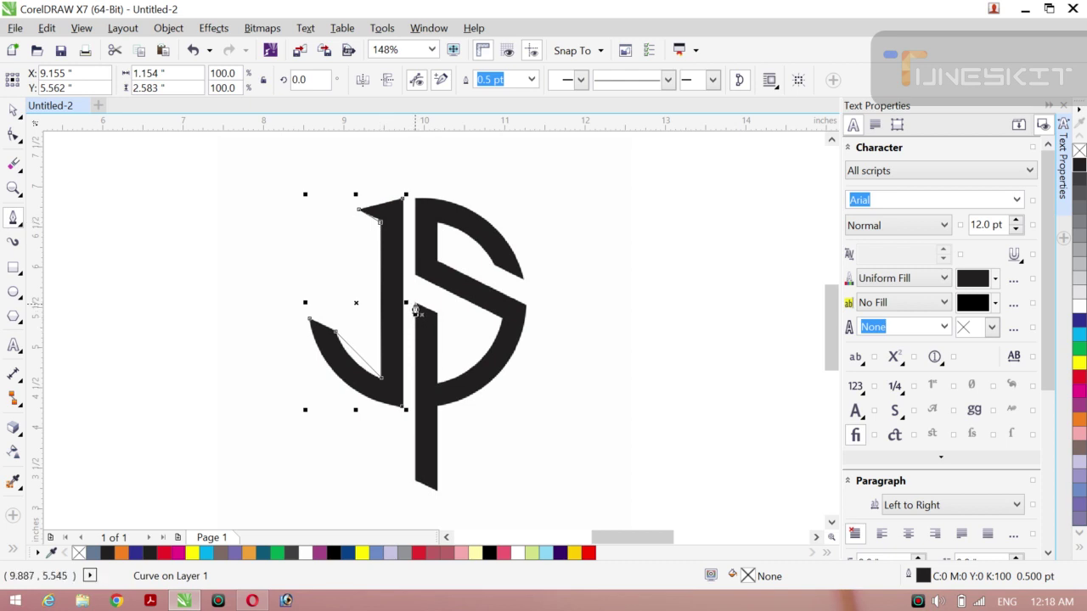
pyautogui.click(414, 310)
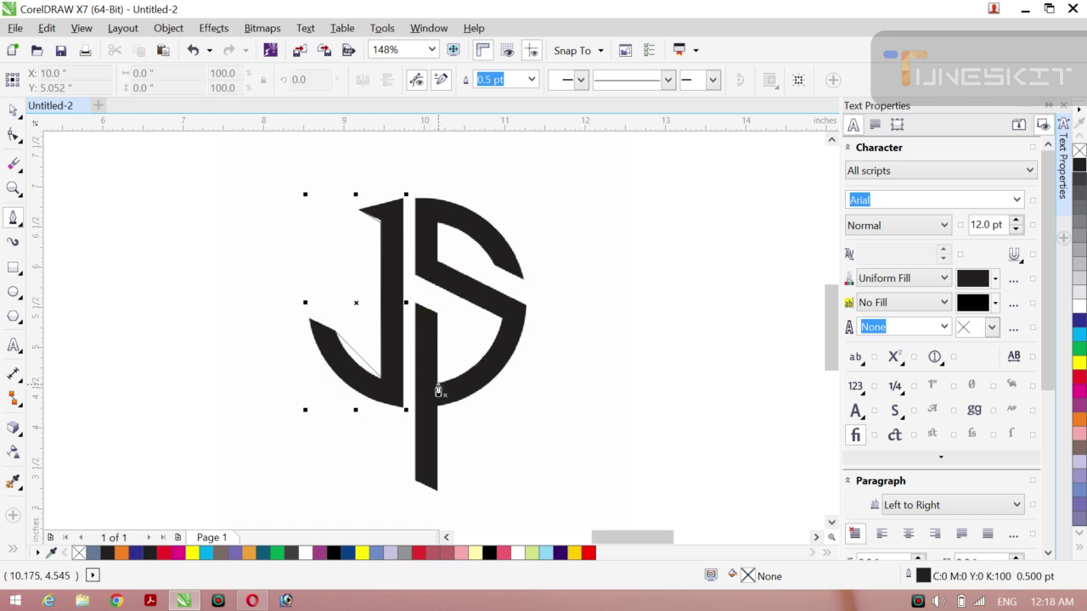
# Step: Begin a Pen path placing nodes down and back up the long stem
pyautogui.click(438, 386)
pyautogui.click(437, 316)
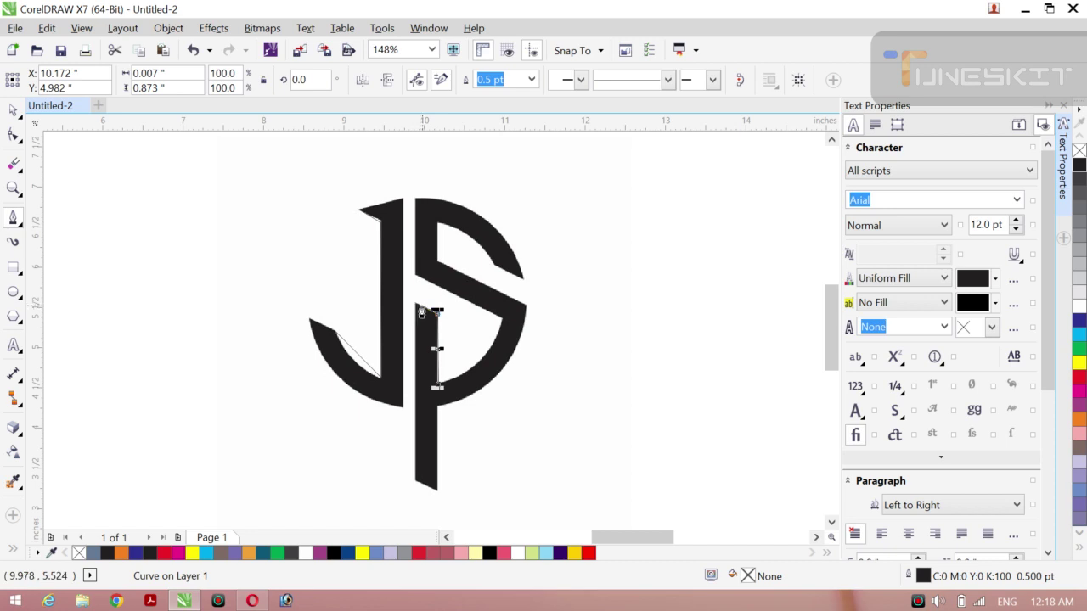
pyautogui.click(415, 304)
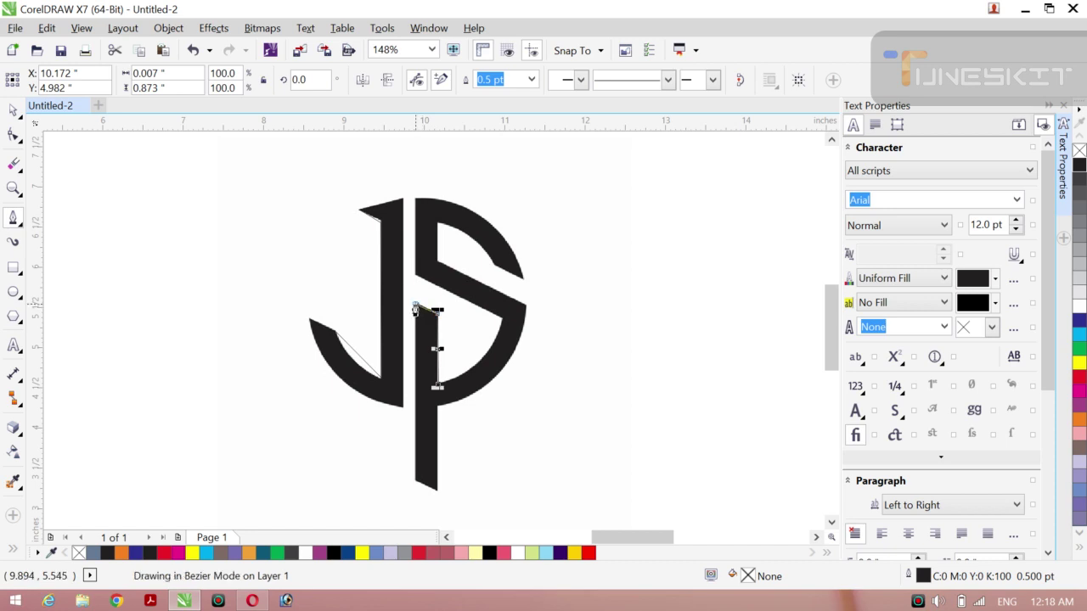
pyautogui.click(412, 488)
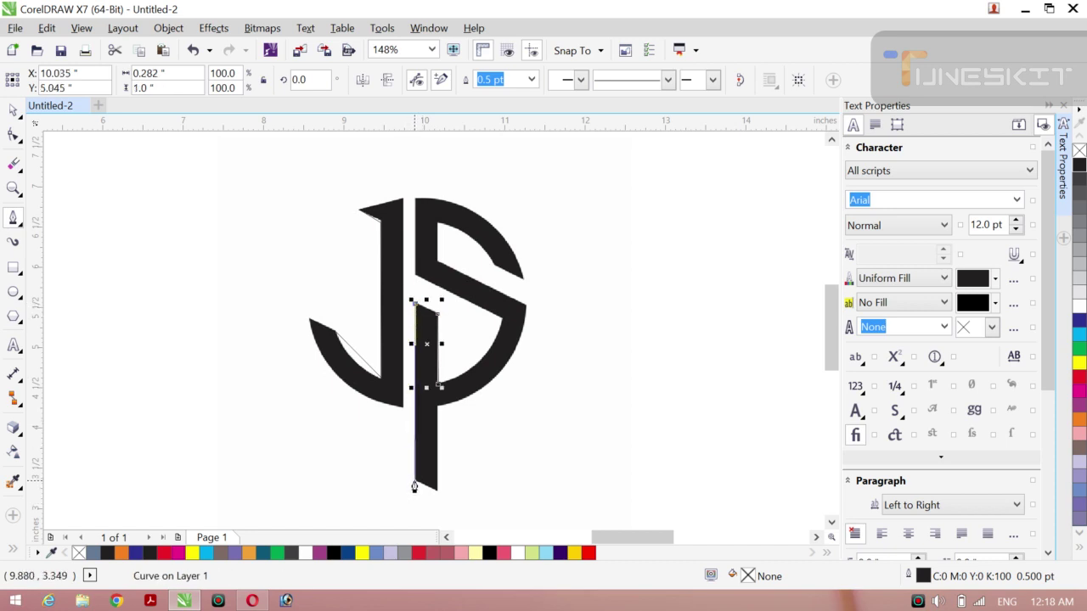
pyautogui.click(434, 489)
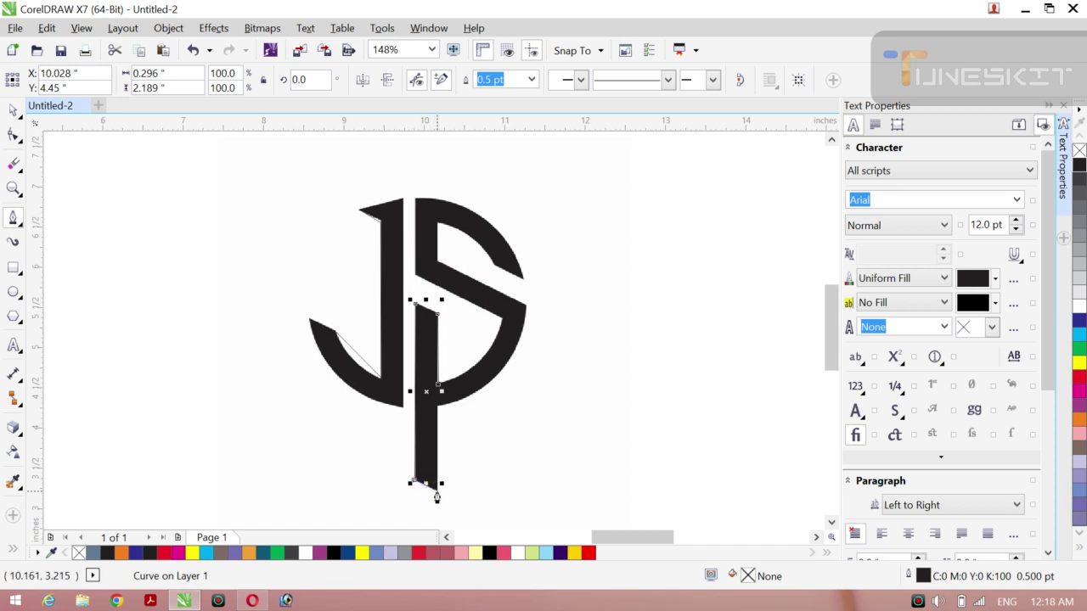
pyautogui.click(436, 495)
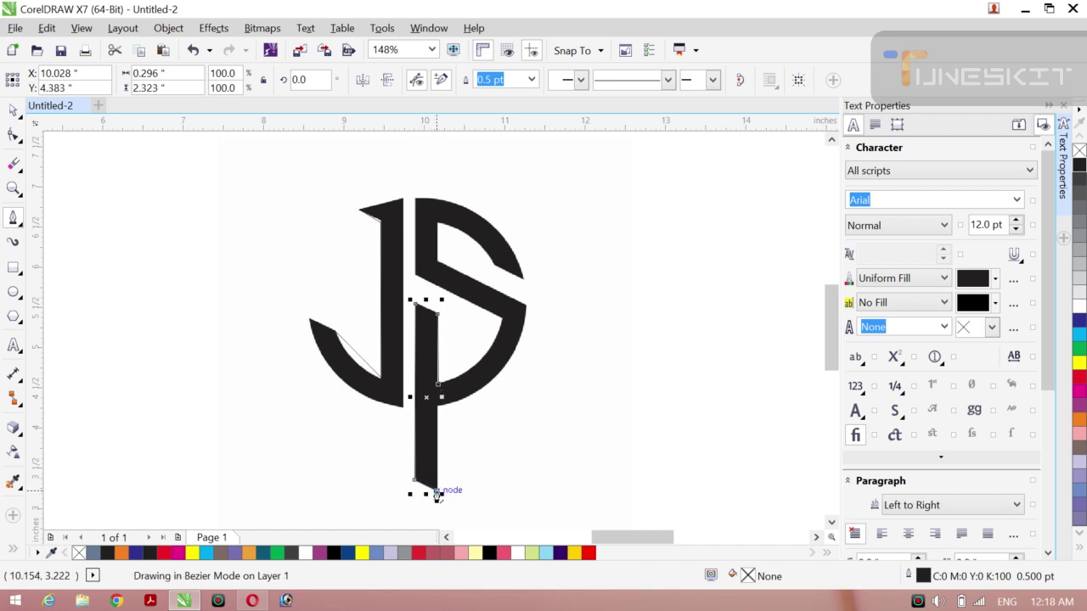
pyautogui.click(437, 406)
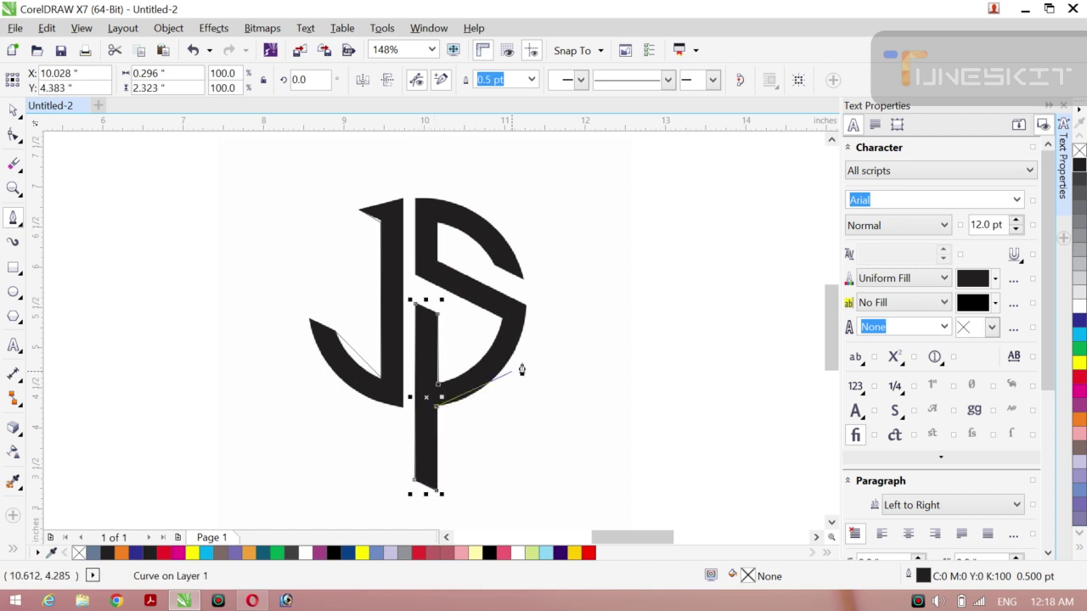
# Step: Continue the path around the S's tip, upper curve and lower right, closing it
pyautogui.click(525, 309)
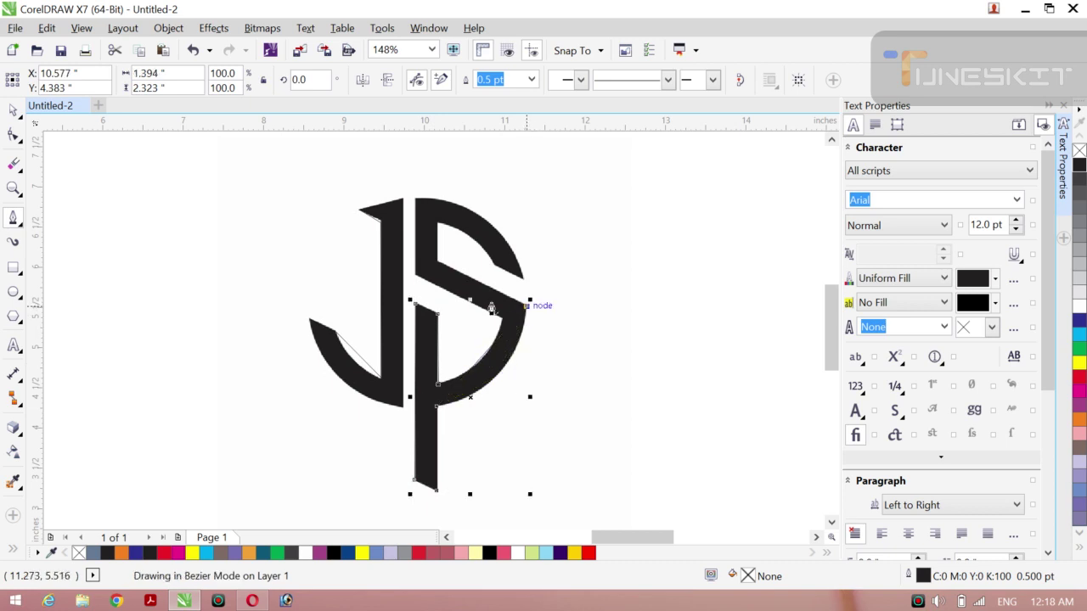
pyautogui.click(437, 257)
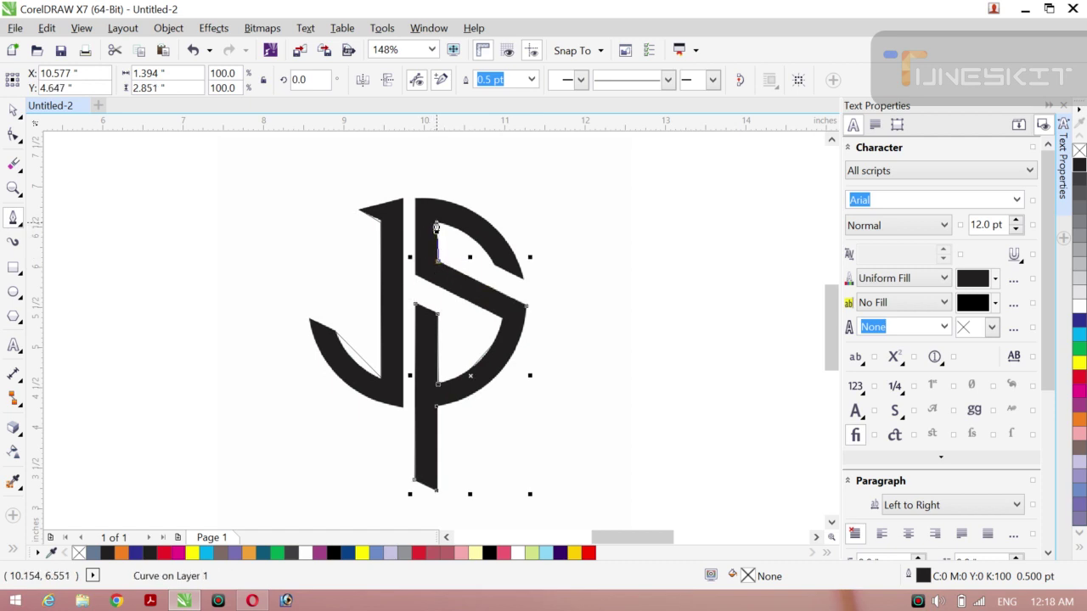
pyautogui.click(436, 224)
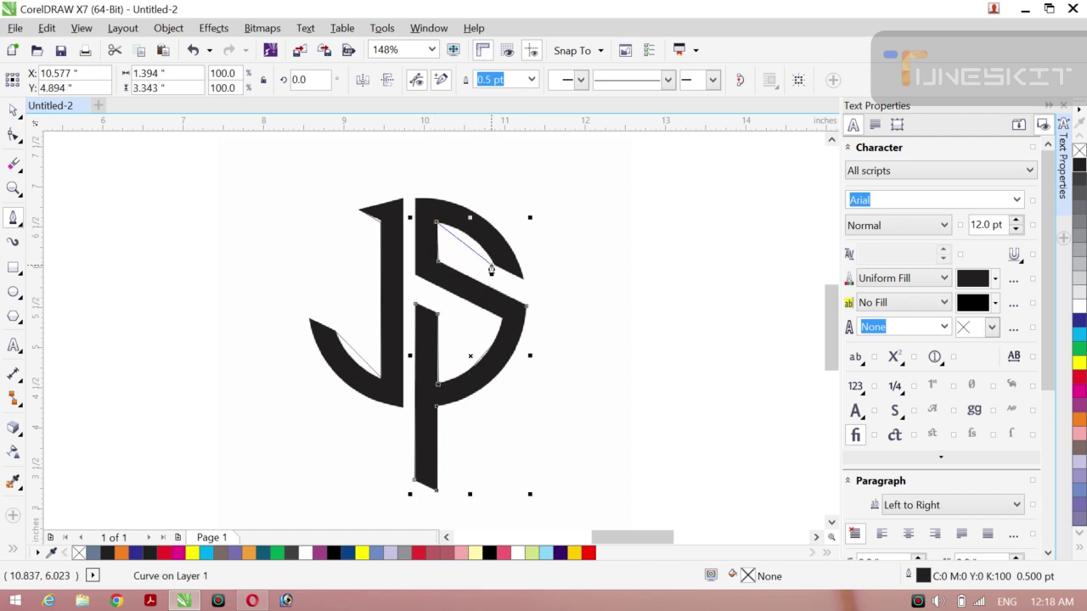
pyautogui.click(493, 263)
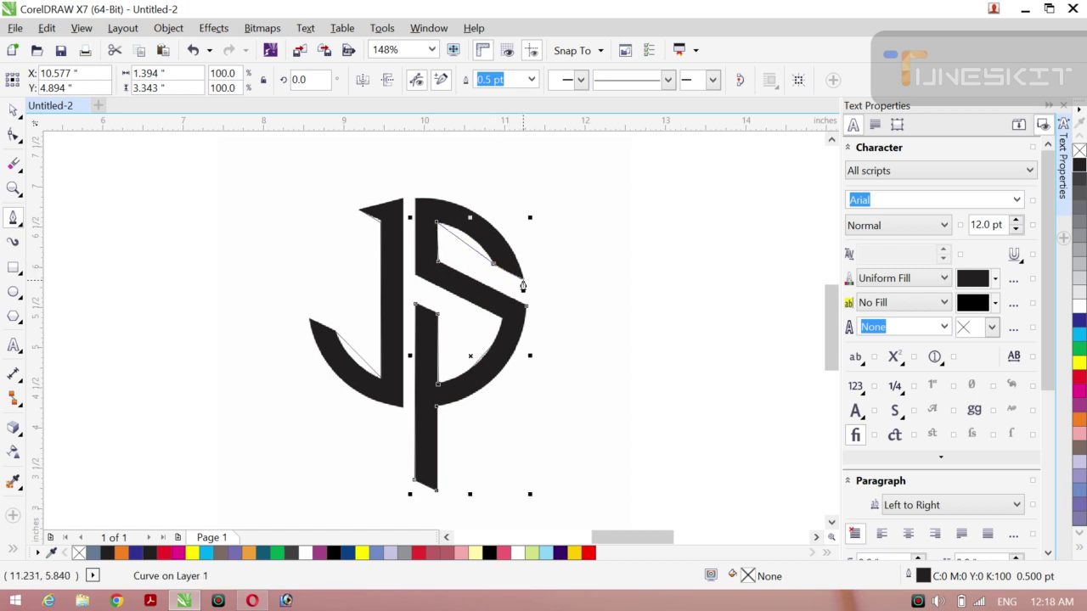
pyautogui.click(523, 284)
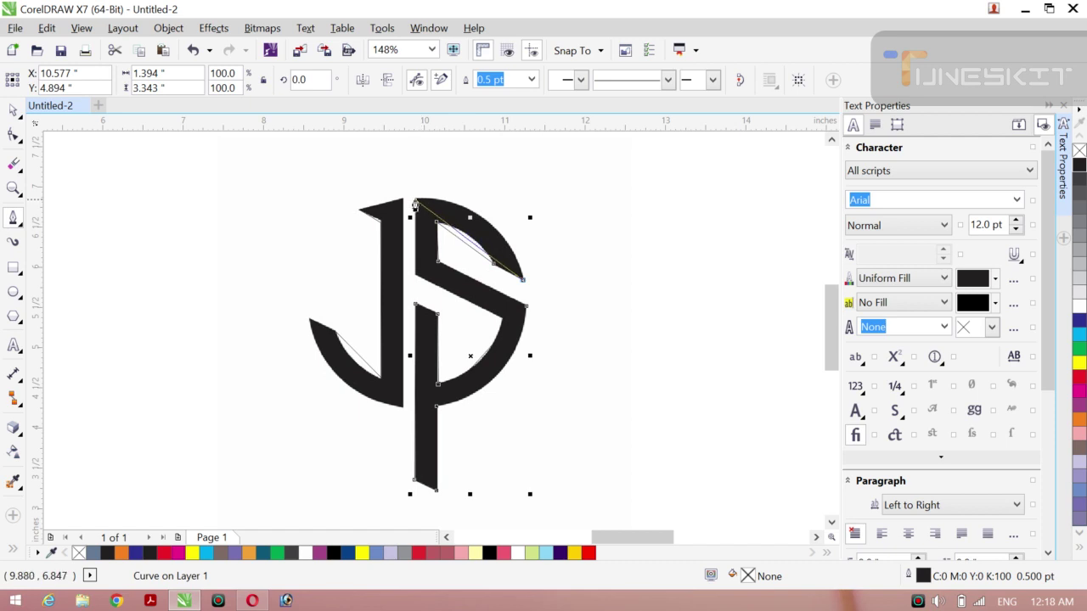
pyautogui.click(416, 203)
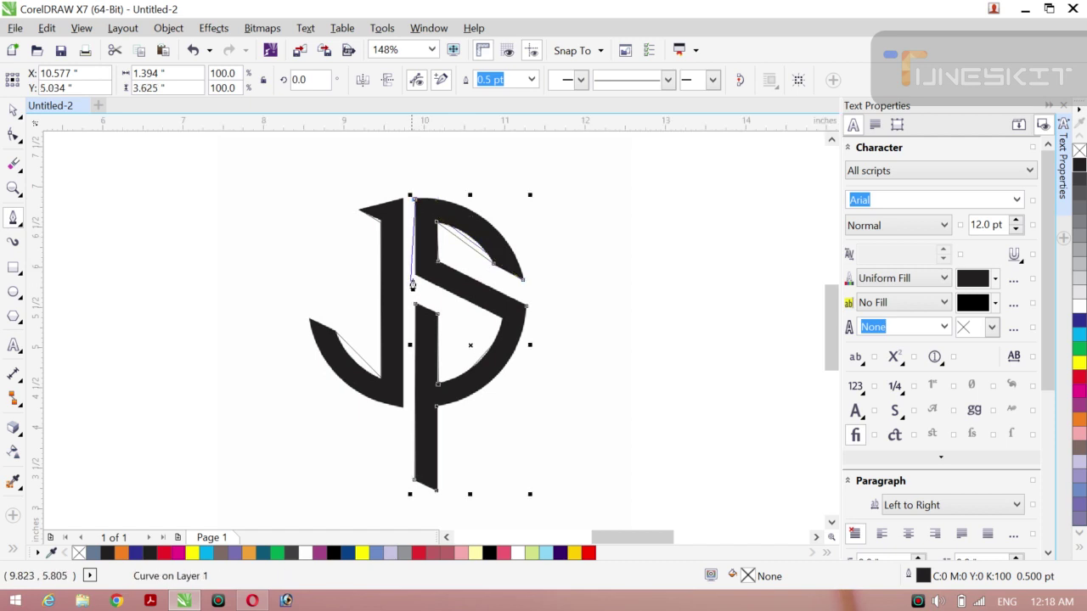
pyautogui.click(415, 275)
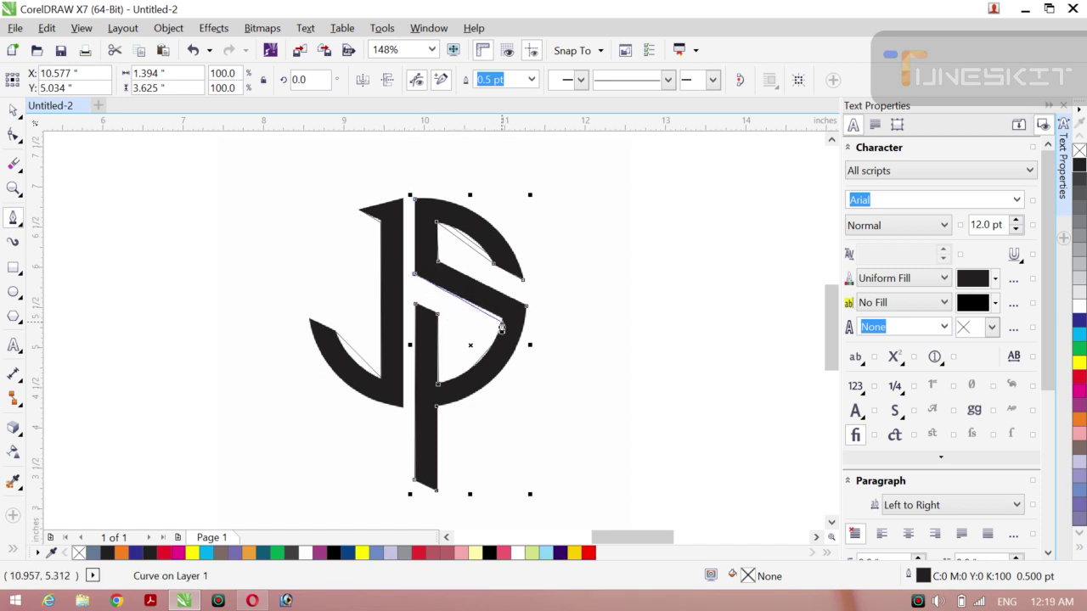
pyautogui.click(501, 324)
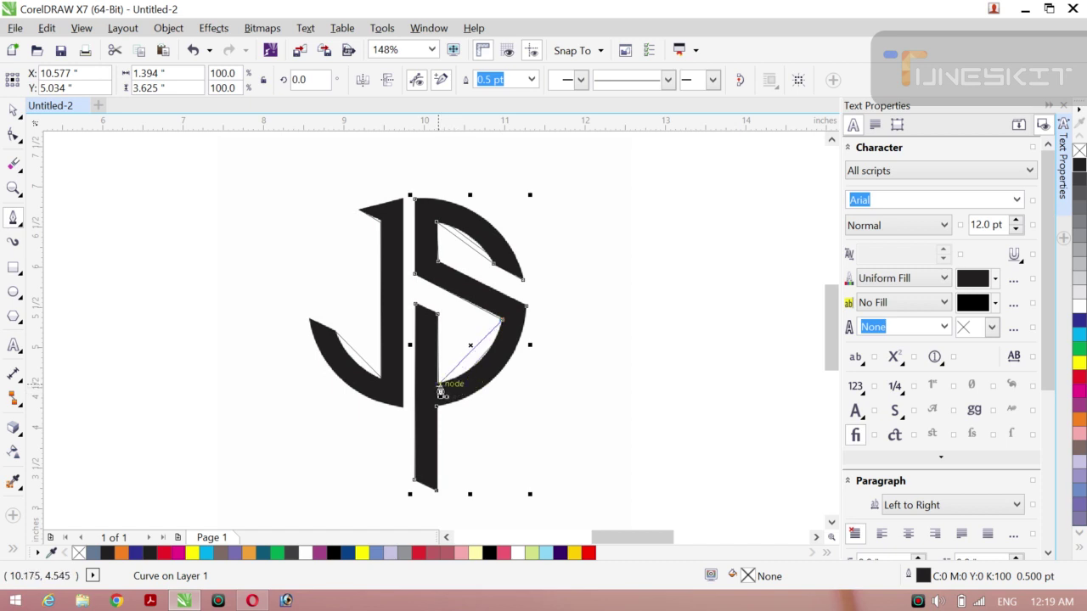
pyautogui.click(441, 390)
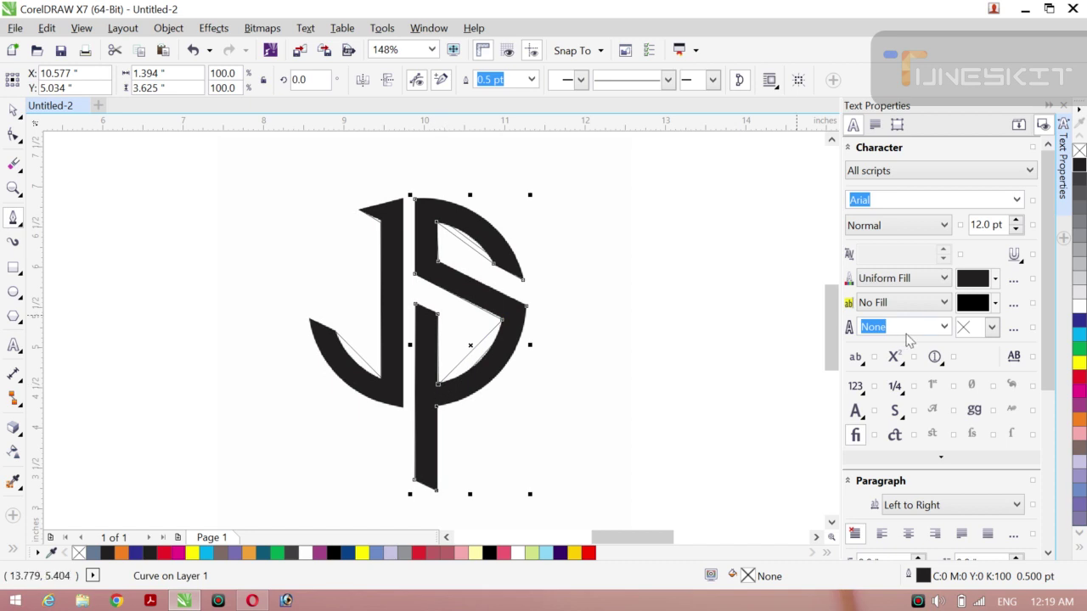
# Step: Give the traced S and J curves red outlines, undoing an accidental red fill on the J
pyautogui.rightClick(1079, 378)
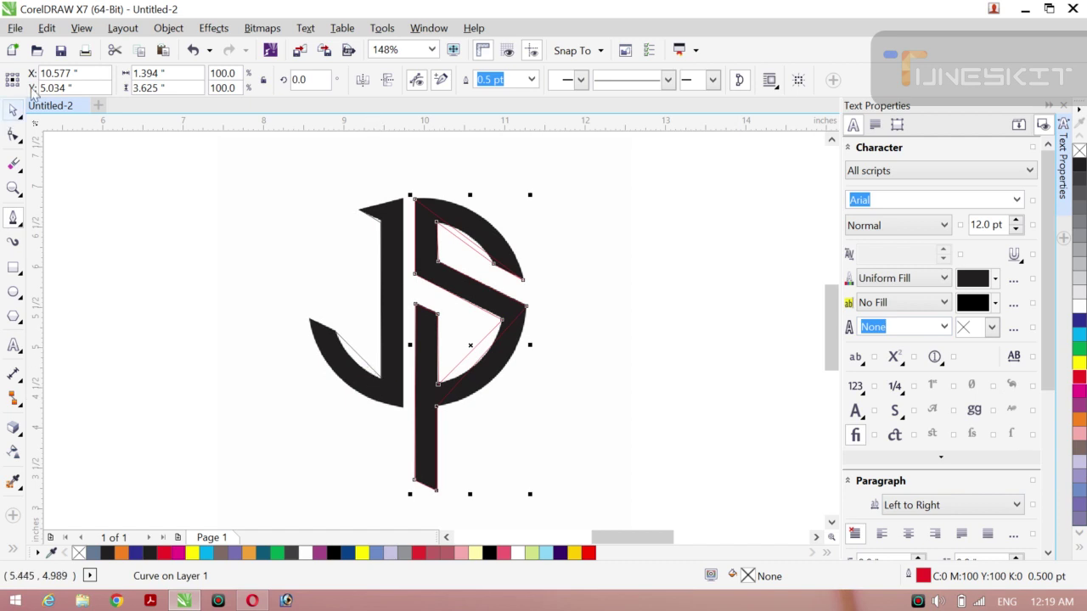
pyautogui.click(123, 201)
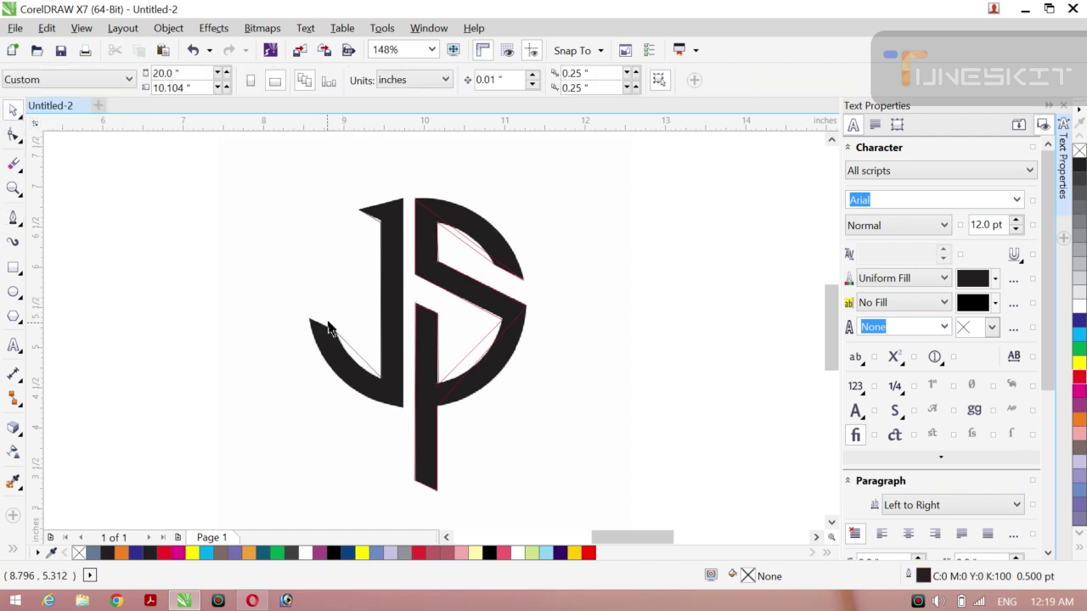
pyautogui.click(352, 356)
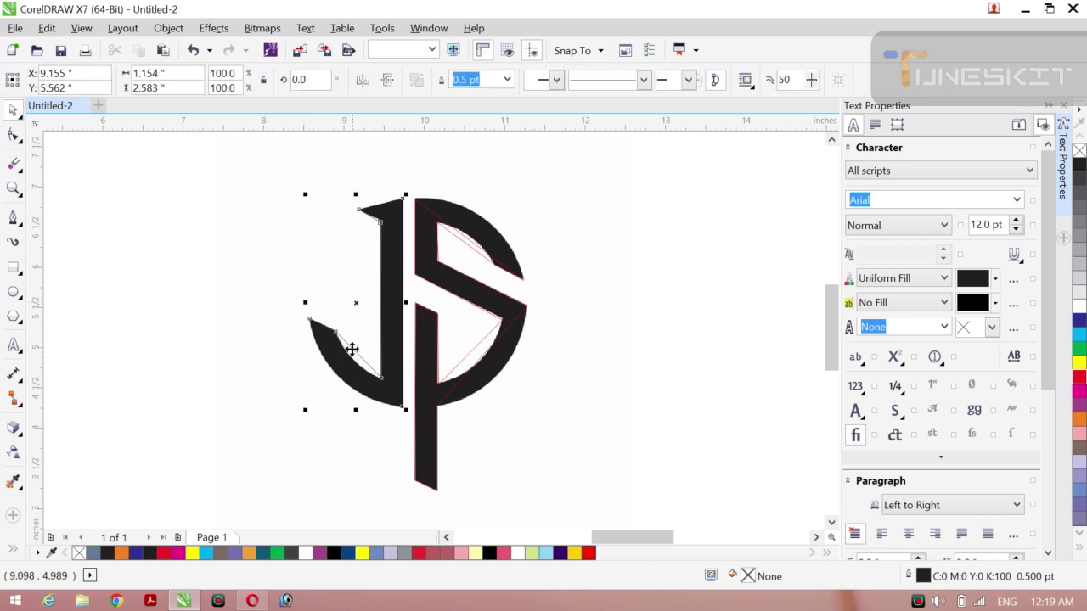
pyautogui.click(1079, 378)
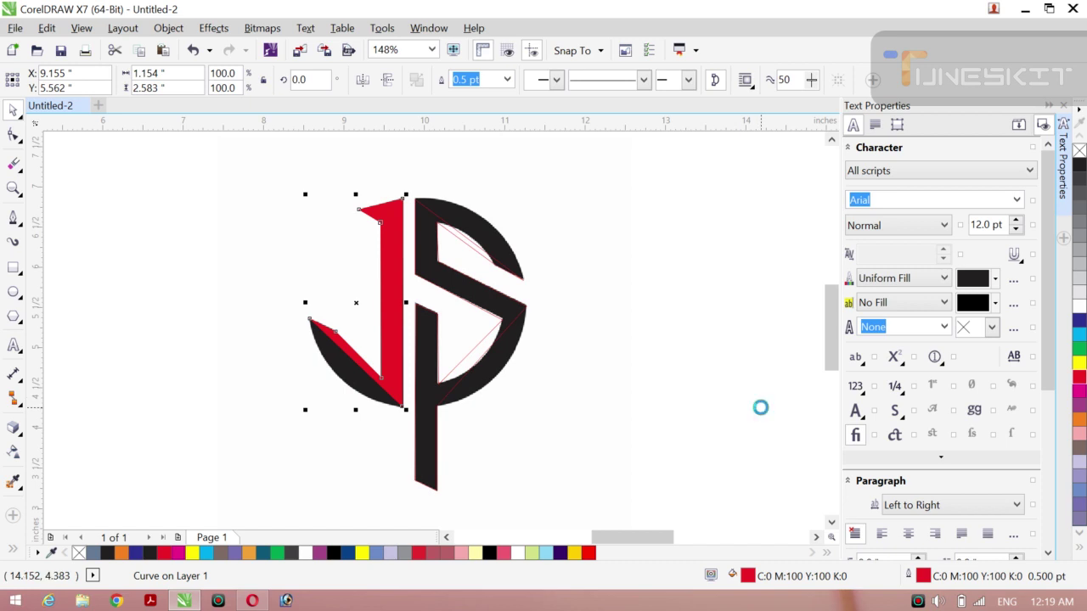
pyautogui.hotkey('ctrl', 'z')
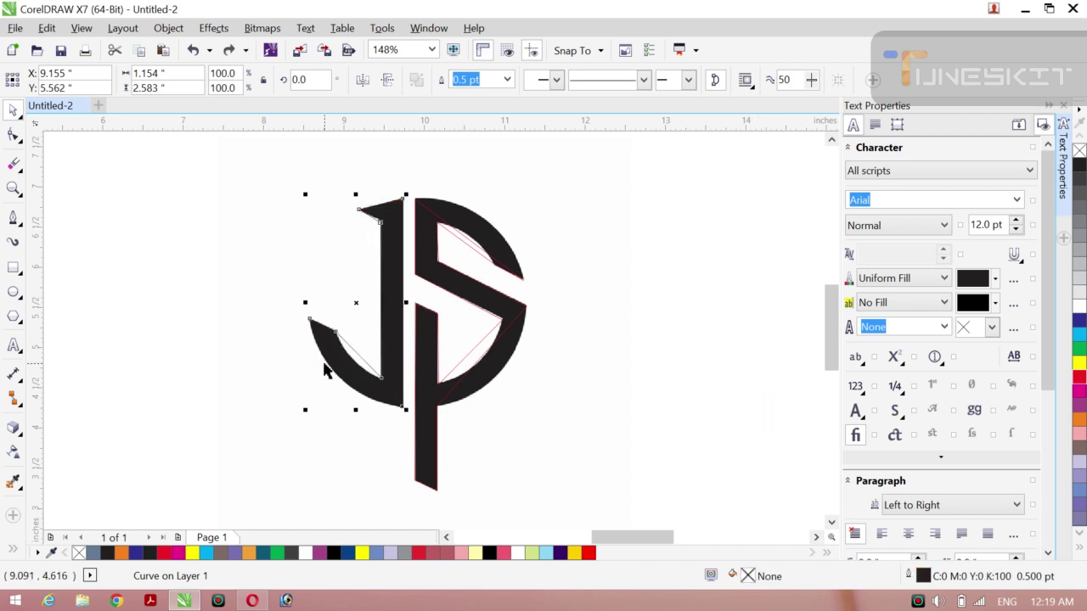
pyautogui.click(22, 120)
pyautogui.click(94, 380)
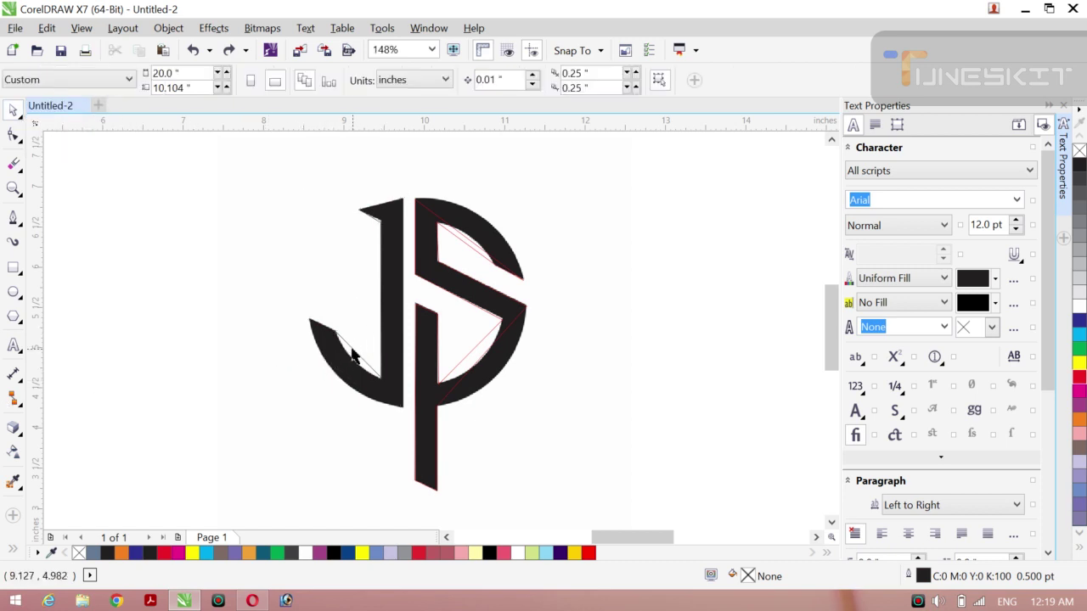
pyautogui.click(355, 356)
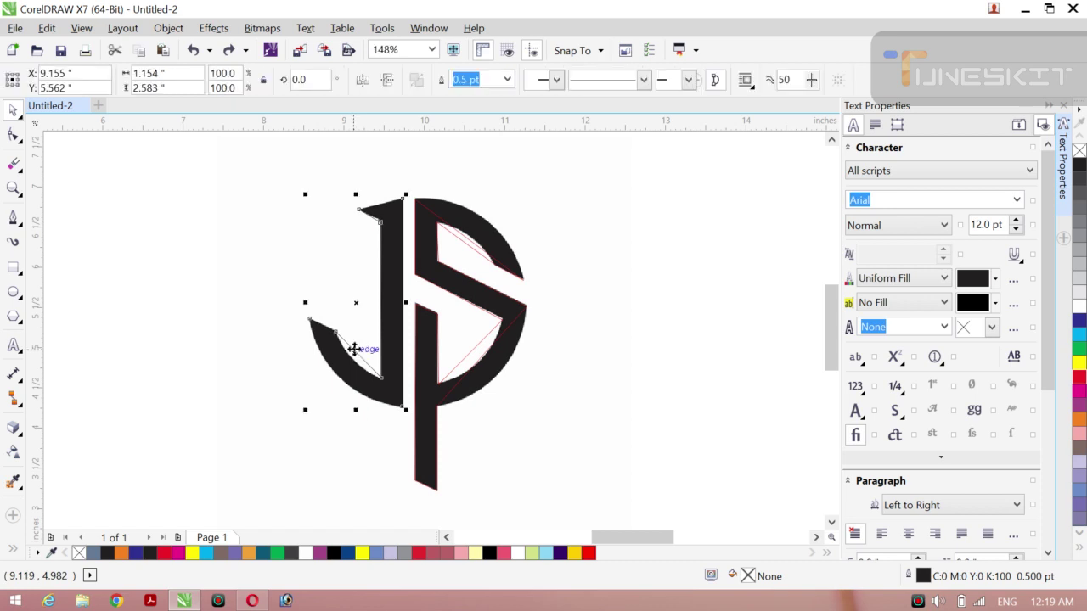
pyautogui.rightClick(1079, 377)
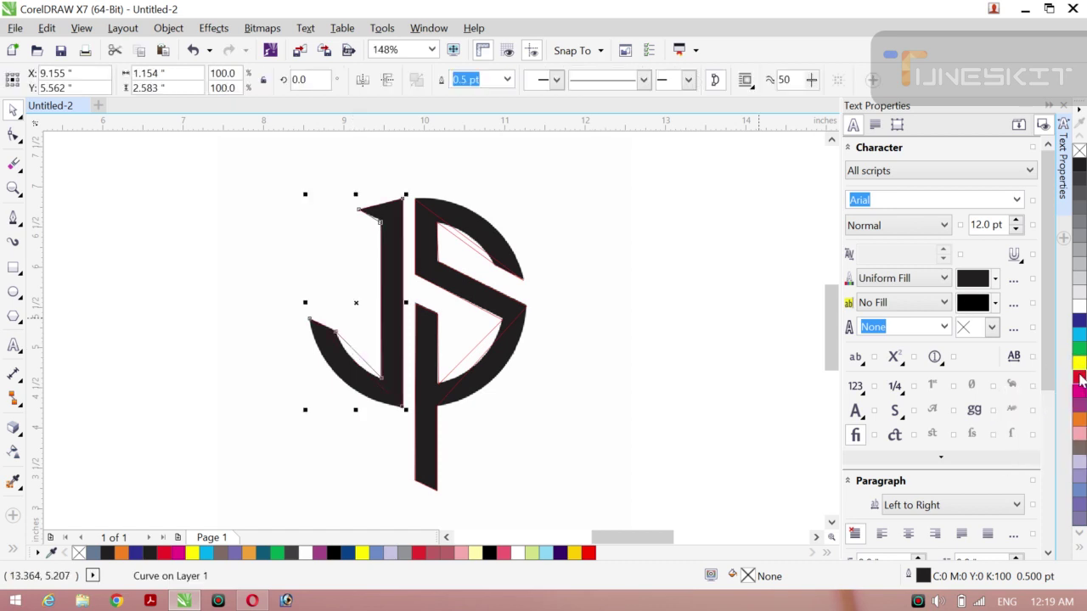
# Step: Convert a straight J segment to a curve and bend it to follow the bowl
pyautogui.click(13, 136)
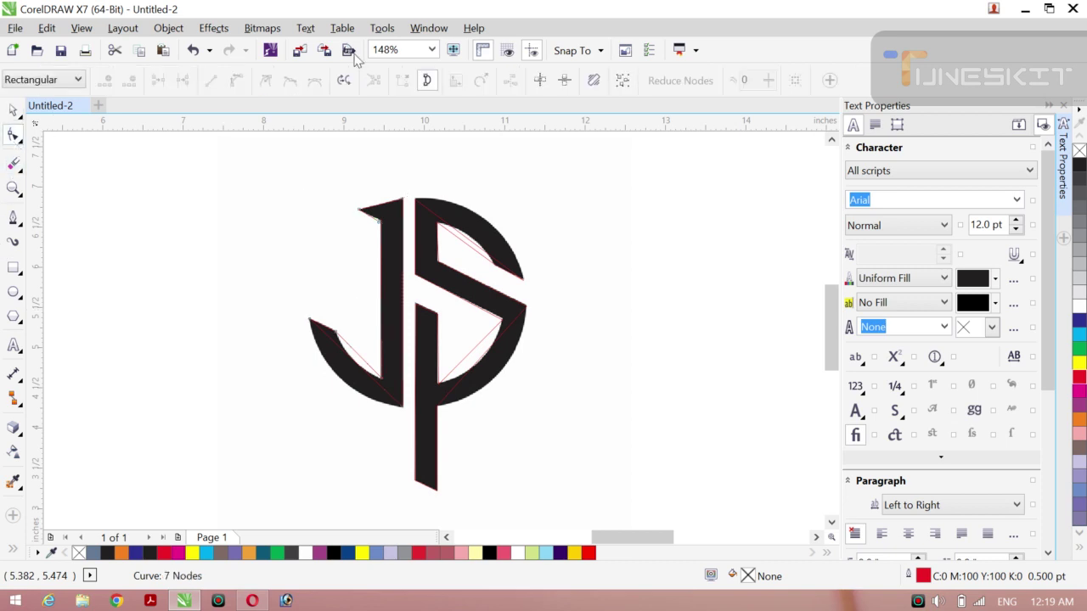
pyautogui.rightClick(357, 368)
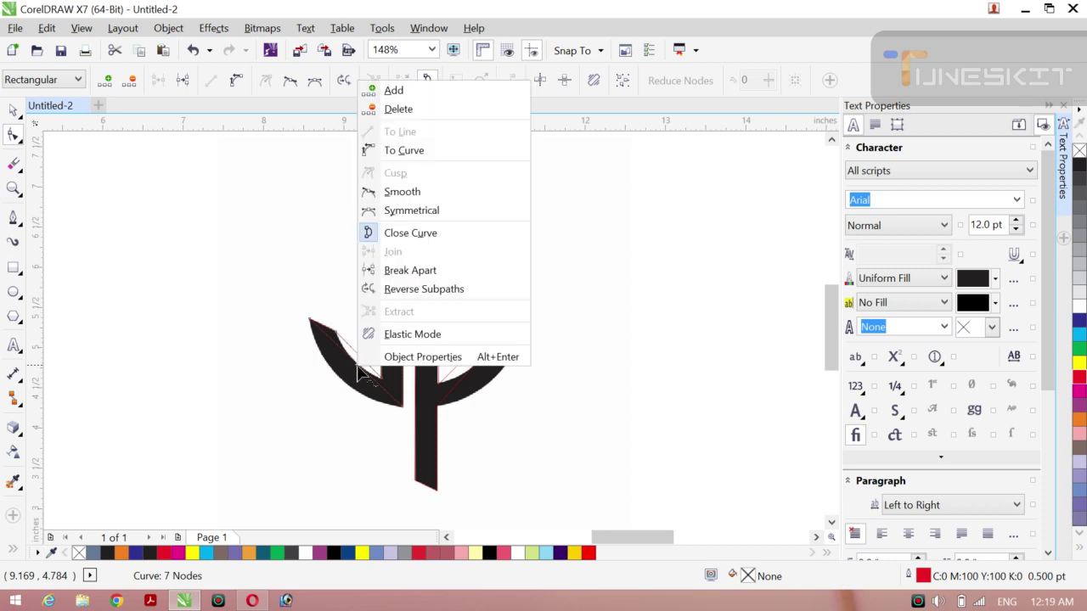
pyautogui.click(450, 151)
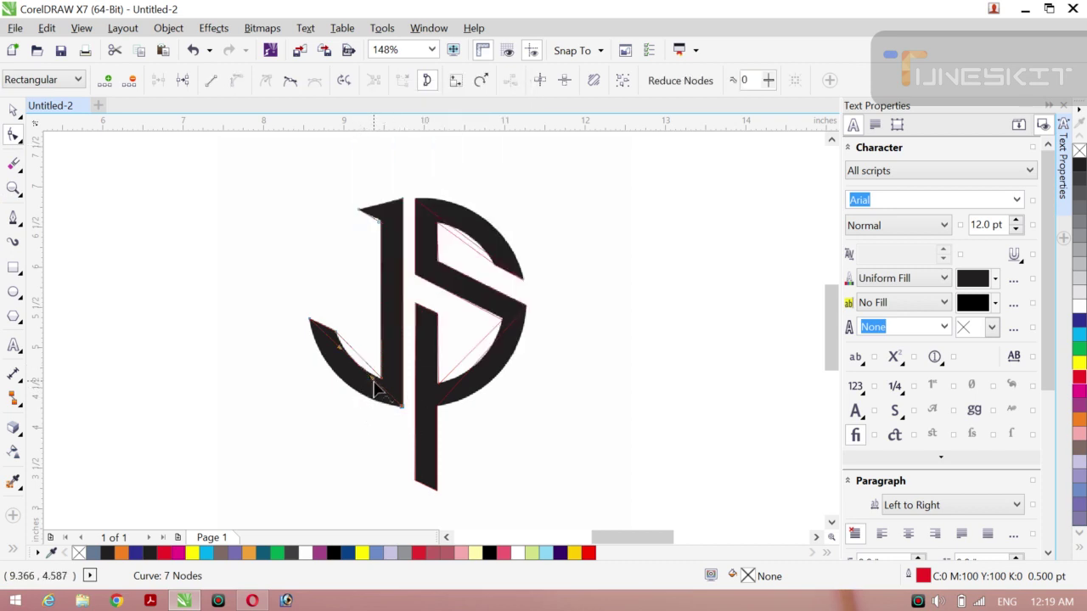
pyautogui.moveTo(374, 386); pyautogui.dragTo(333, 406)
pyautogui.moveTo(339, 350); pyautogui.dragTo(322, 365)
pyautogui.moveTo(335, 401); pyautogui.dragTo(333, 394)
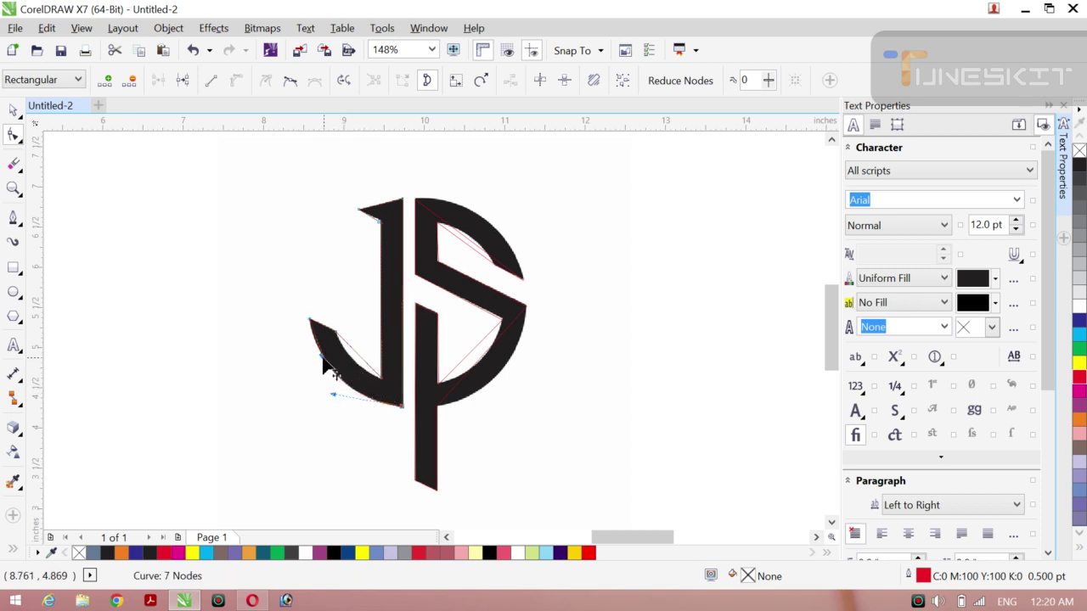
pyautogui.moveTo(322, 365); pyautogui.dragTo(319, 363)
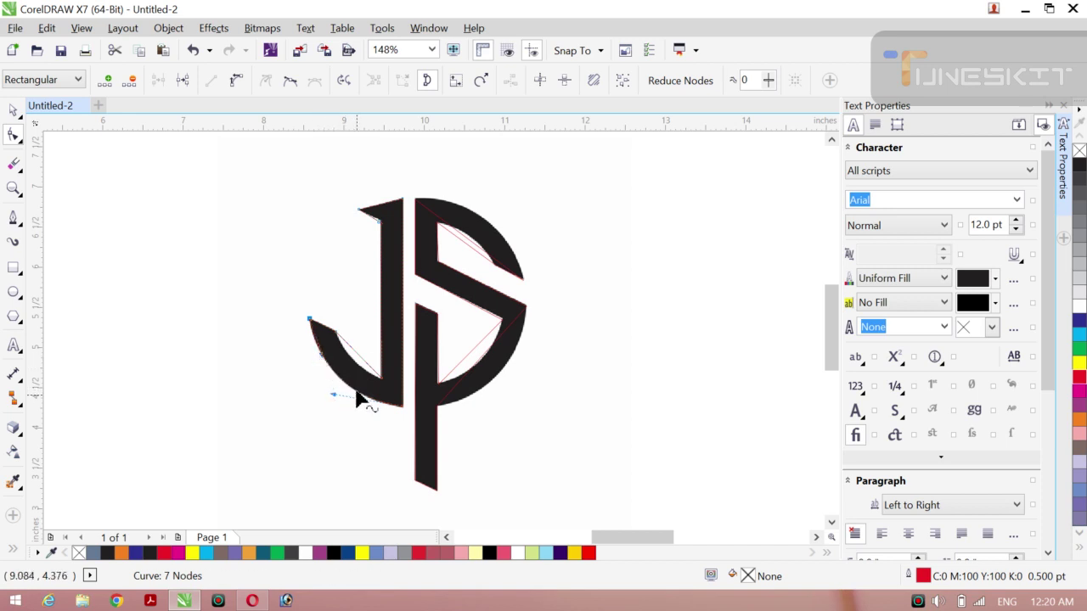
# Step: Convert another J segment to a curve and reshape its lower curve to fit
pyautogui.rightClick(358, 355)
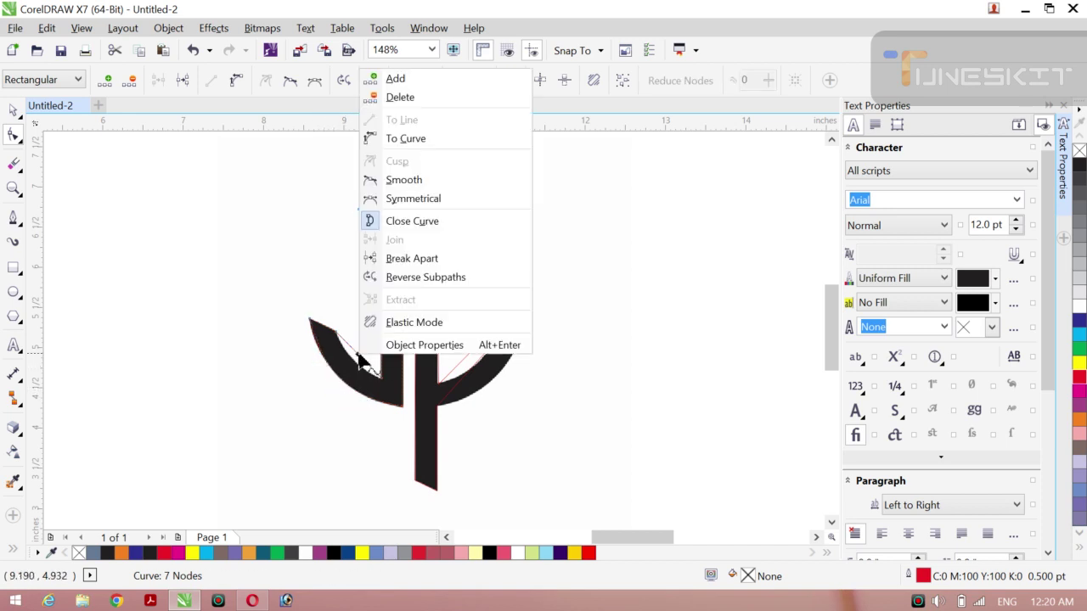
pyautogui.click(412, 138)
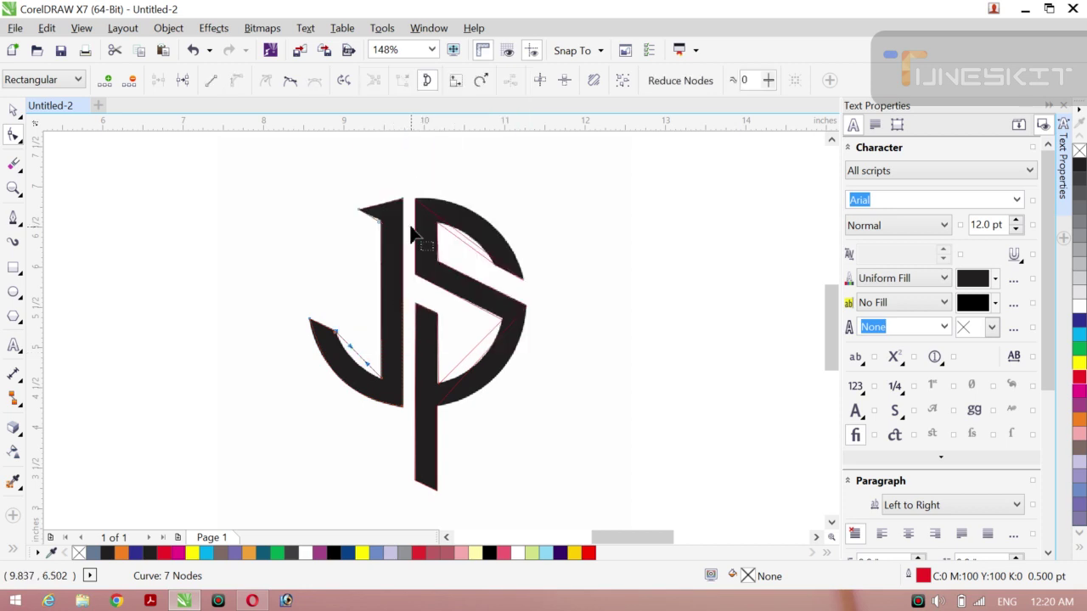
pyautogui.moveTo(366, 374); pyautogui.dragTo(355, 365)
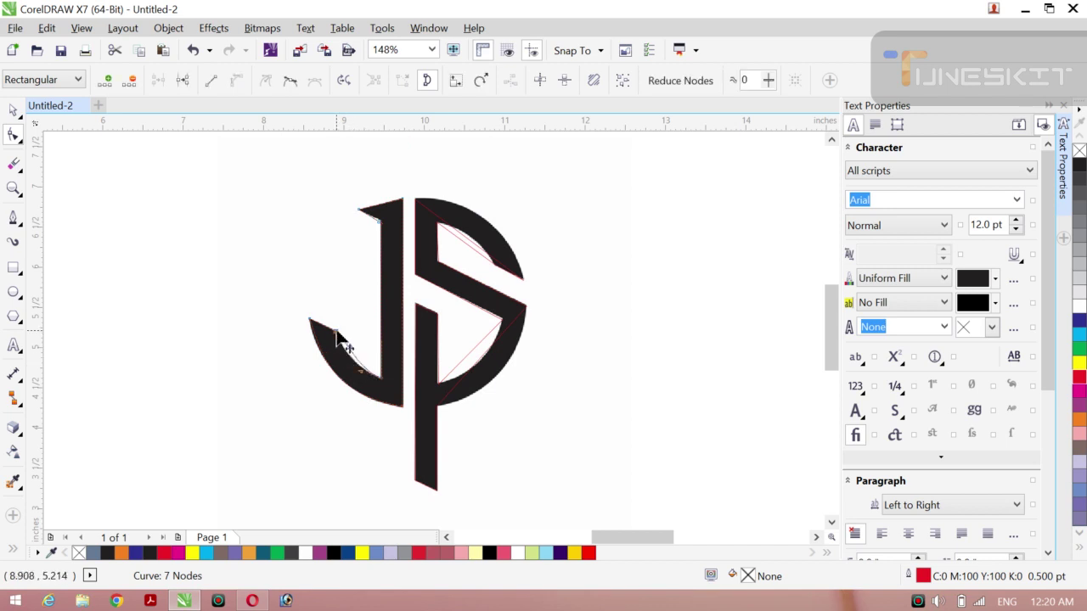
pyautogui.click(337, 333)
pyautogui.moveTo(349, 348); pyautogui.dragTo(358, 376)
pyautogui.click(380, 228)
pyautogui.click(379, 228)
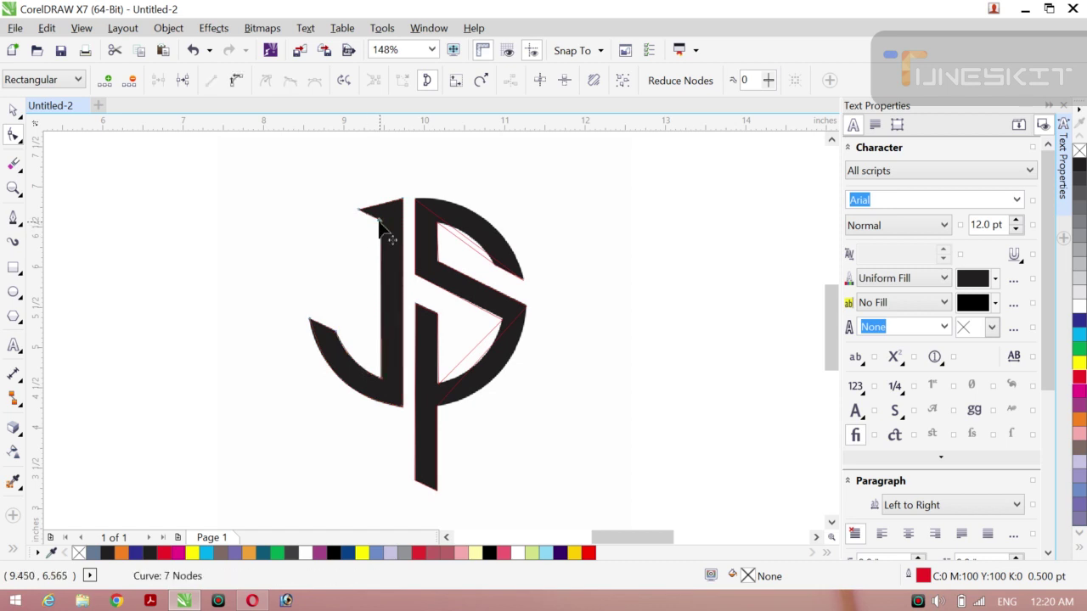
pyautogui.click(379, 227)
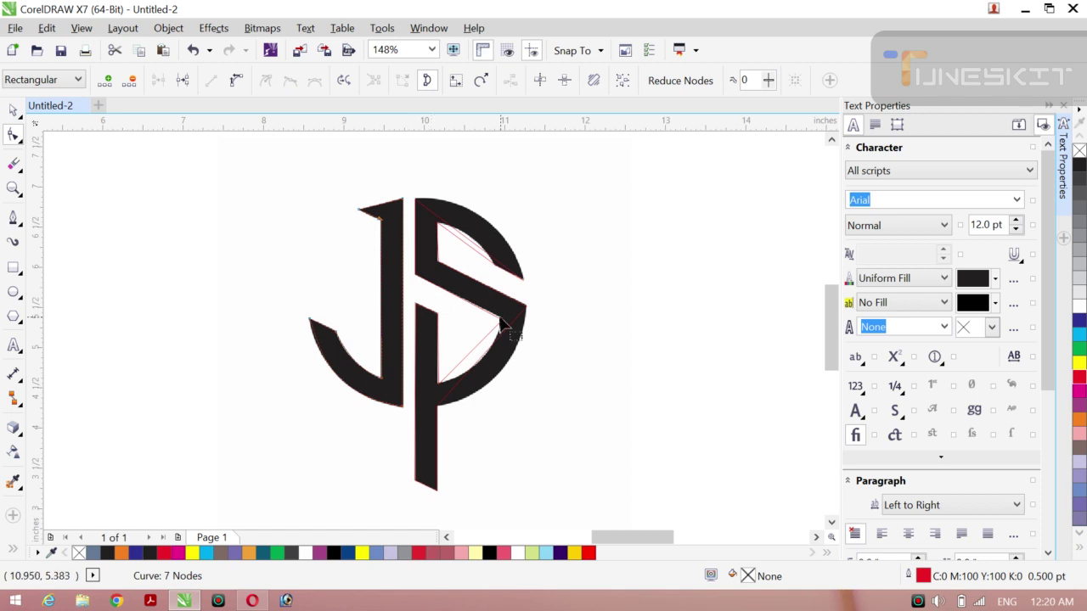
# Step: Convert the S path's straight inner segment to a curve, undoing a bad bend and removing an extra node
pyautogui.click(466, 247)
pyautogui.click(470, 247)
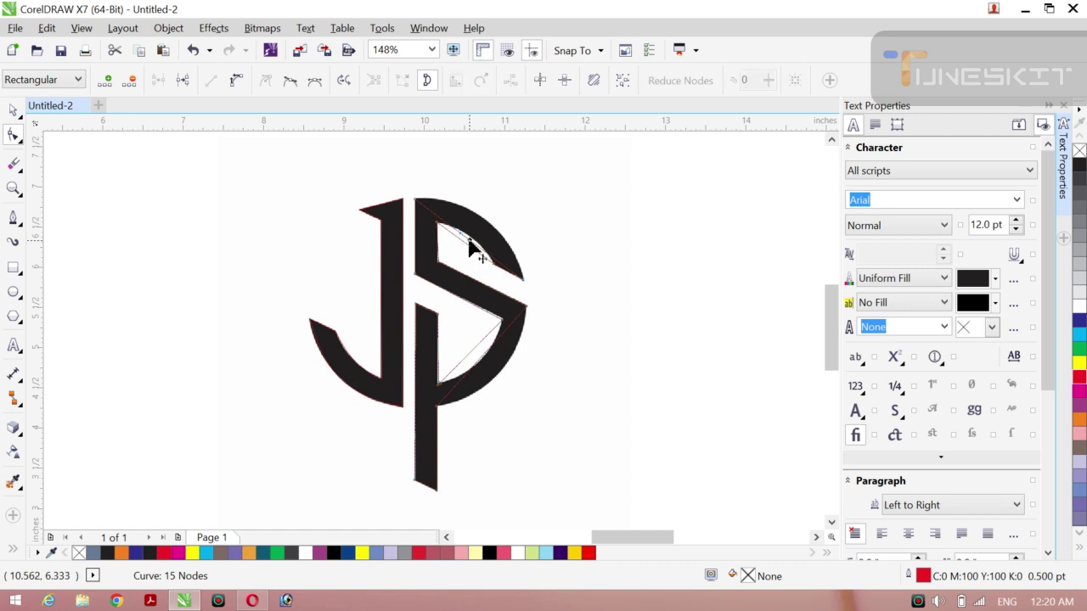
pyautogui.rightClick(469, 247)
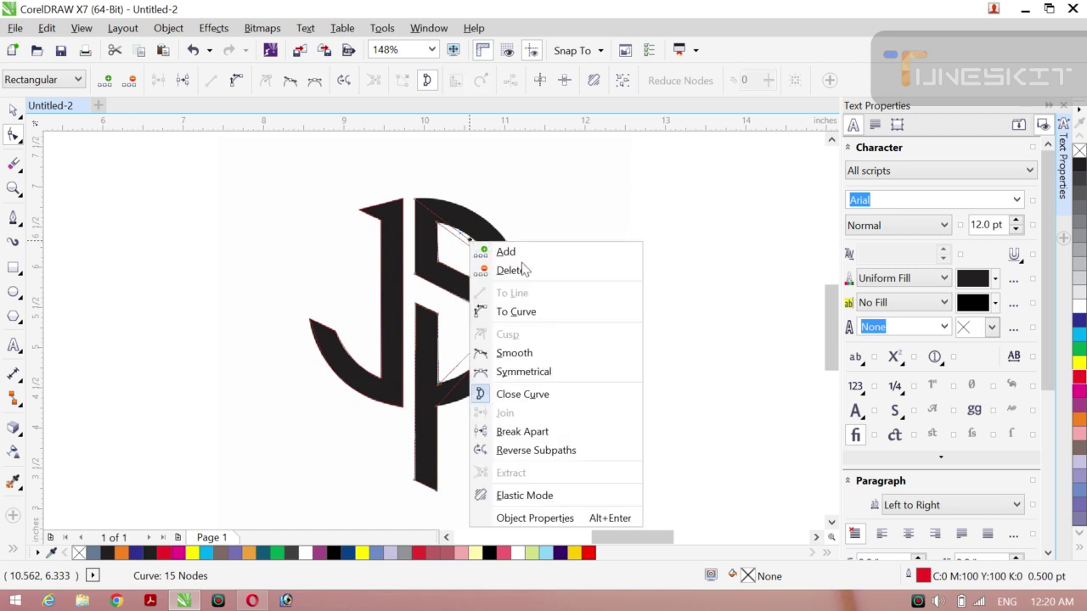
pyautogui.click(518, 312)
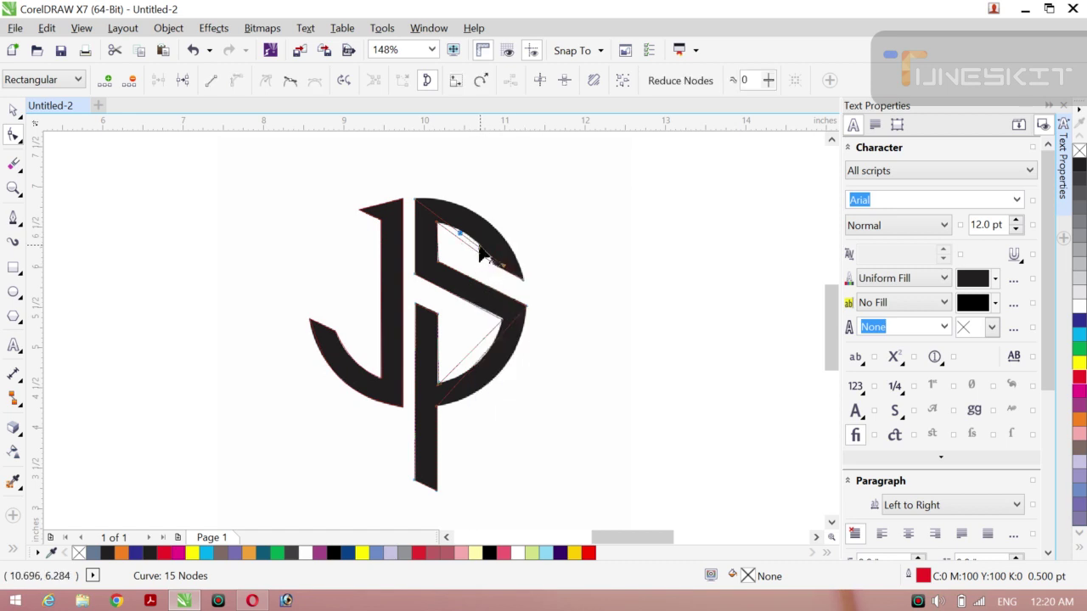
pyautogui.moveTo(479, 247); pyautogui.dragTo(496, 210)
pyautogui.hotkey('ctrl', 'z')
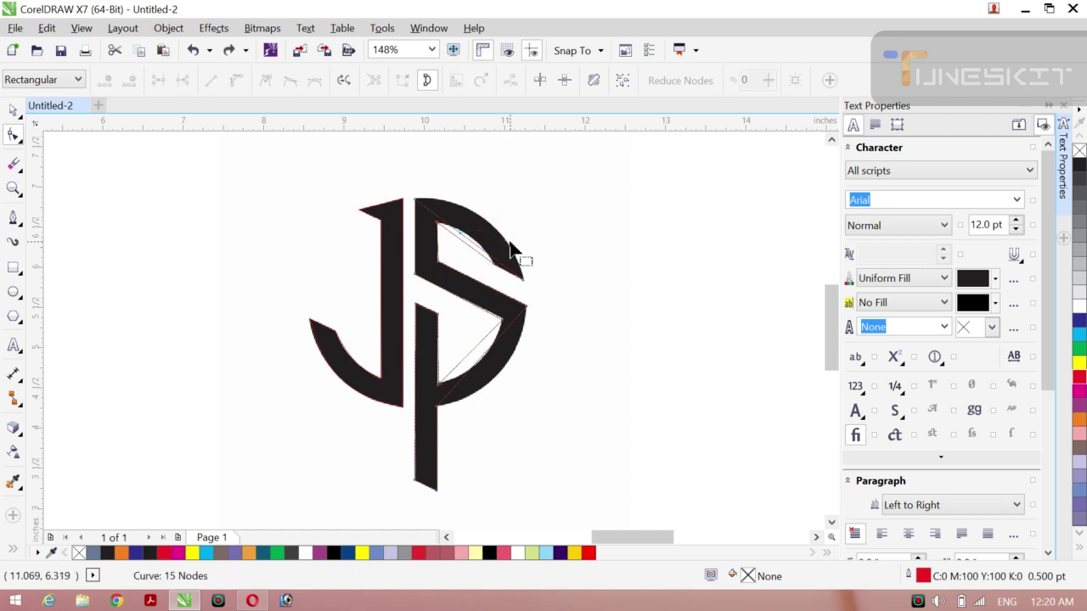
pyautogui.doubleClick(510, 246)
pyautogui.click(461, 237)
pyautogui.rightClick(461, 235)
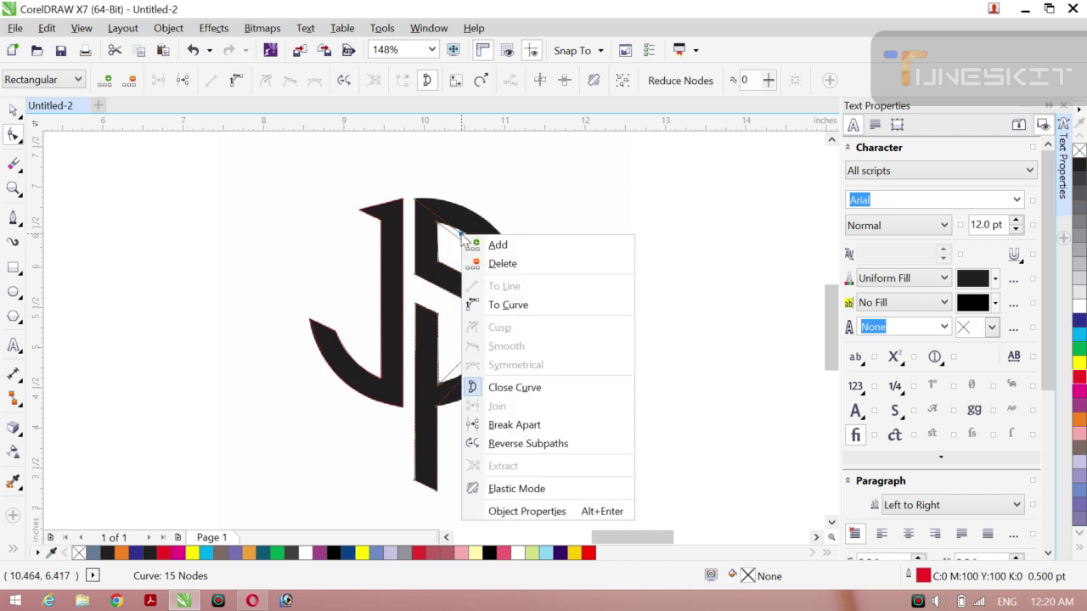
pyautogui.click(501, 305)
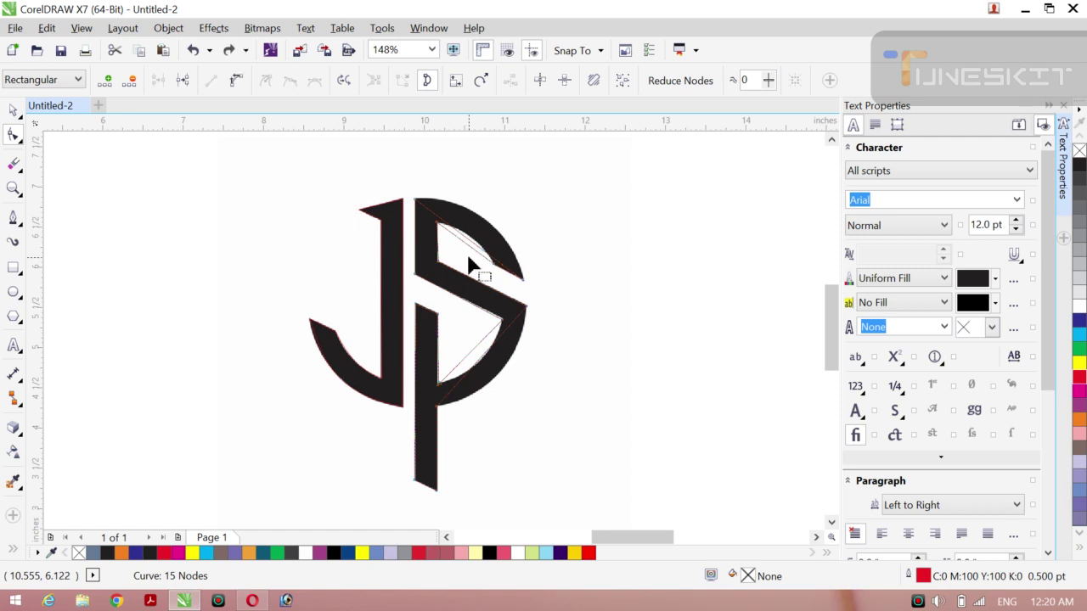
pyautogui.press('Delete')
# Step: Curve the inner segments and bend them up toward the bowl's outer arc
pyautogui.click(471, 266)
pyautogui.rightClick(463, 242)
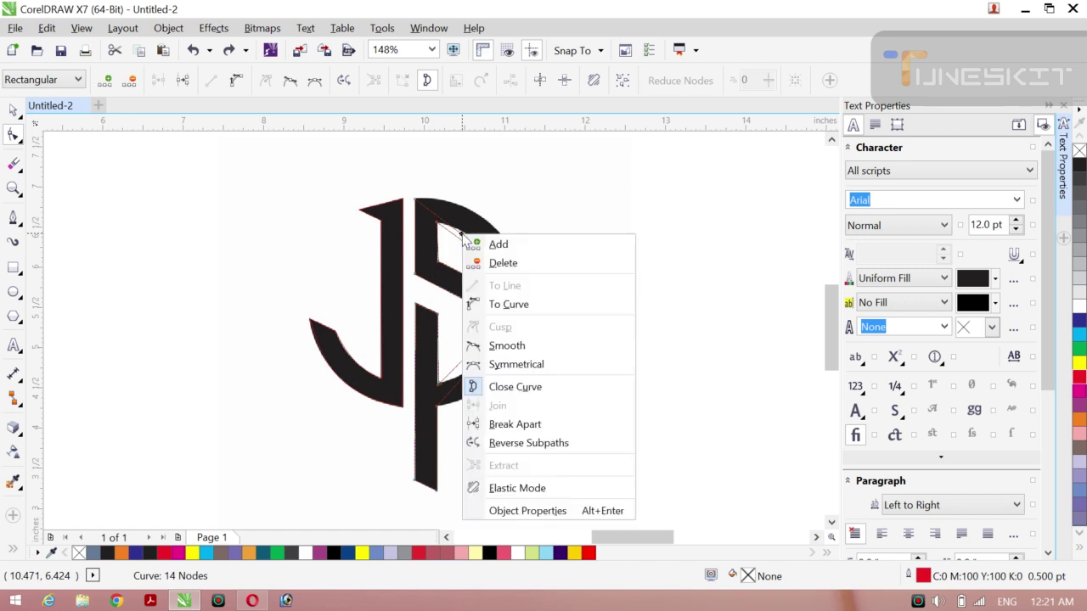
pyautogui.click(509, 304)
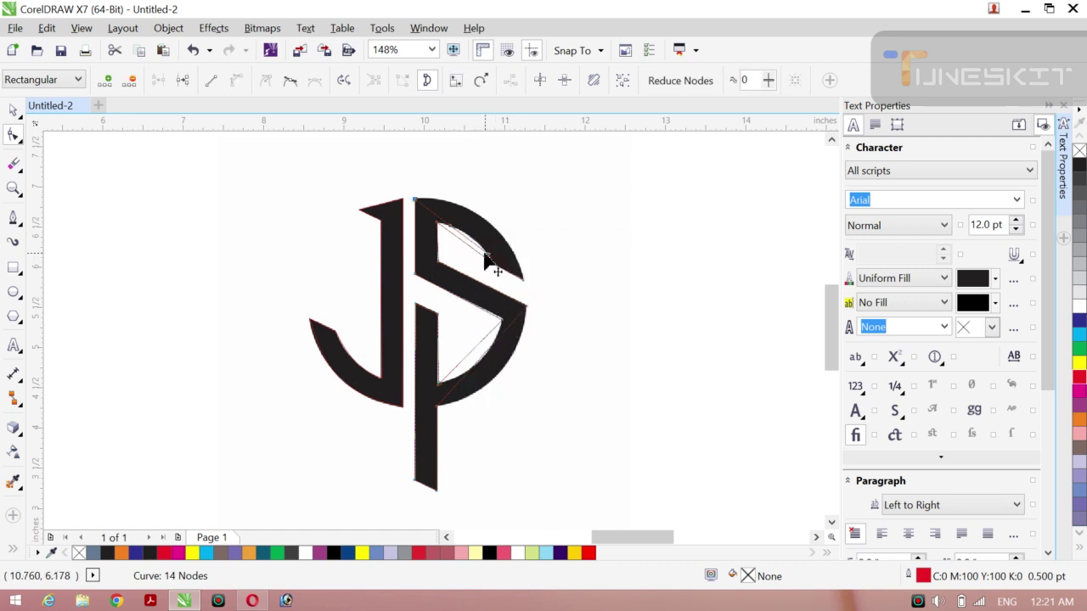
pyautogui.moveTo(490, 265); pyautogui.dragTo(499, 199)
pyautogui.moveTo(447, 228); pyautogui.dragTo(498, 204)
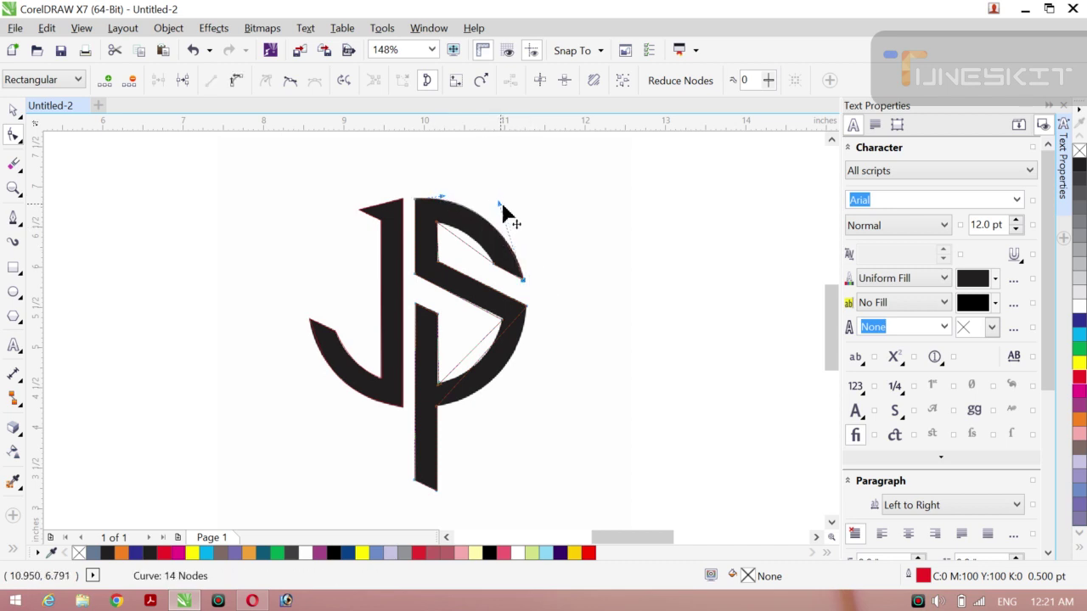
pyautogui.moveTo(501, 204); pyautogui.dragTo(505, 206)
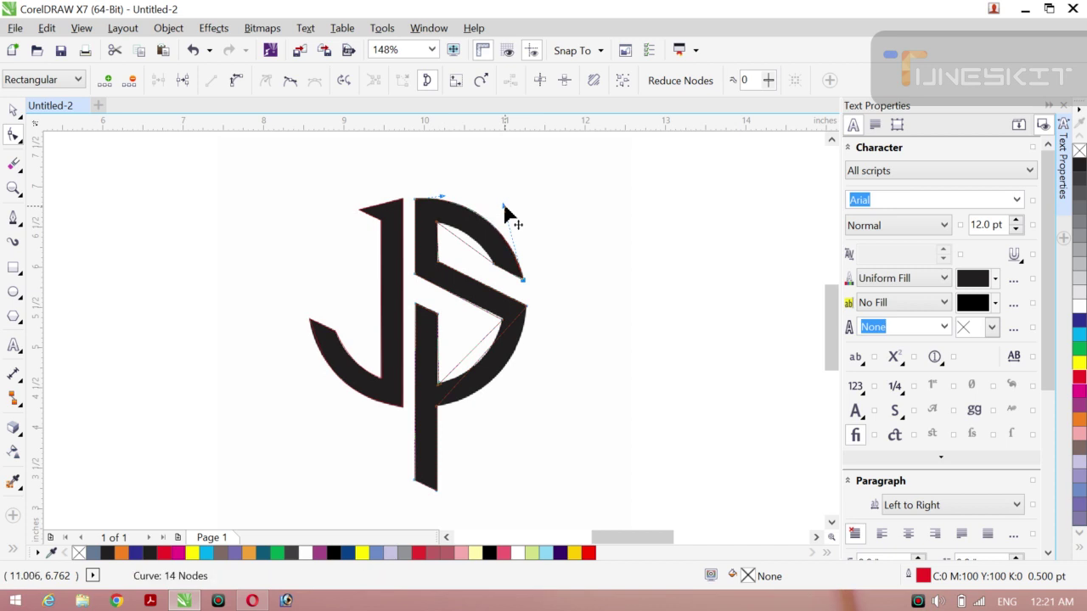
pyautogui.click(463, 241)
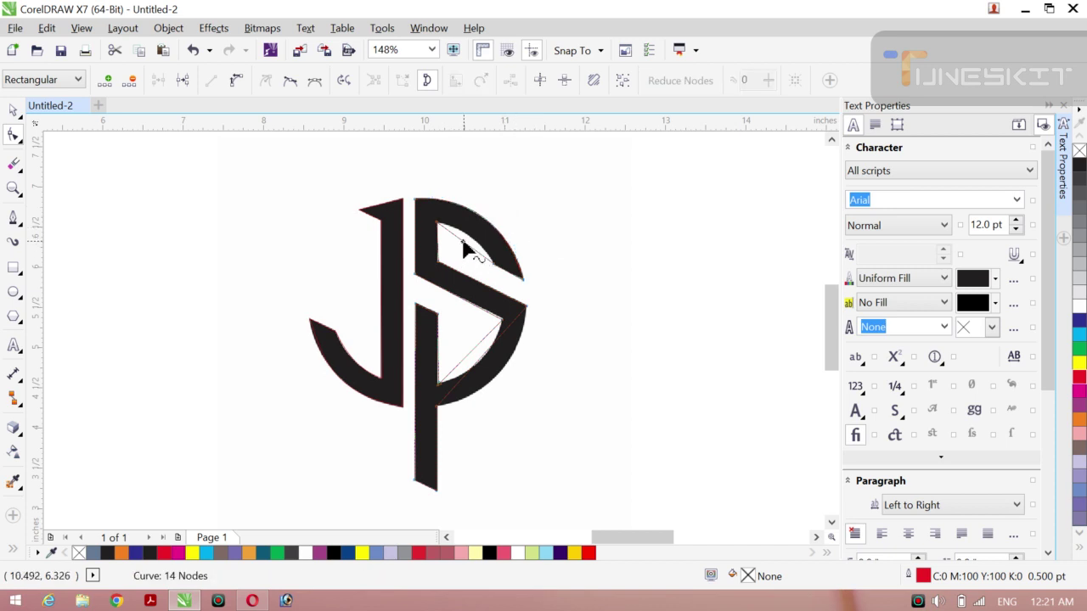
pyautogui.rightClick(463, 241)
pyautogui.click(507, 312)
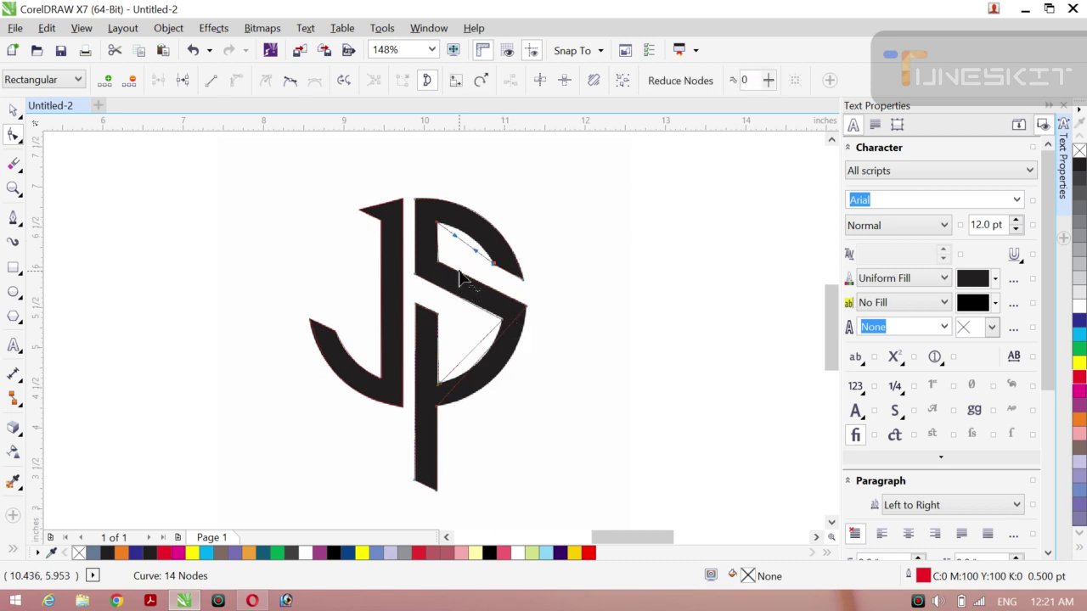
pyautogui.moveTo(472, 242)
pyautogui.mouseDown()
pyautogui.moveTo(451, 246)
pyautogui.moveTo(459, 234)
pyautogui.mouseUp()
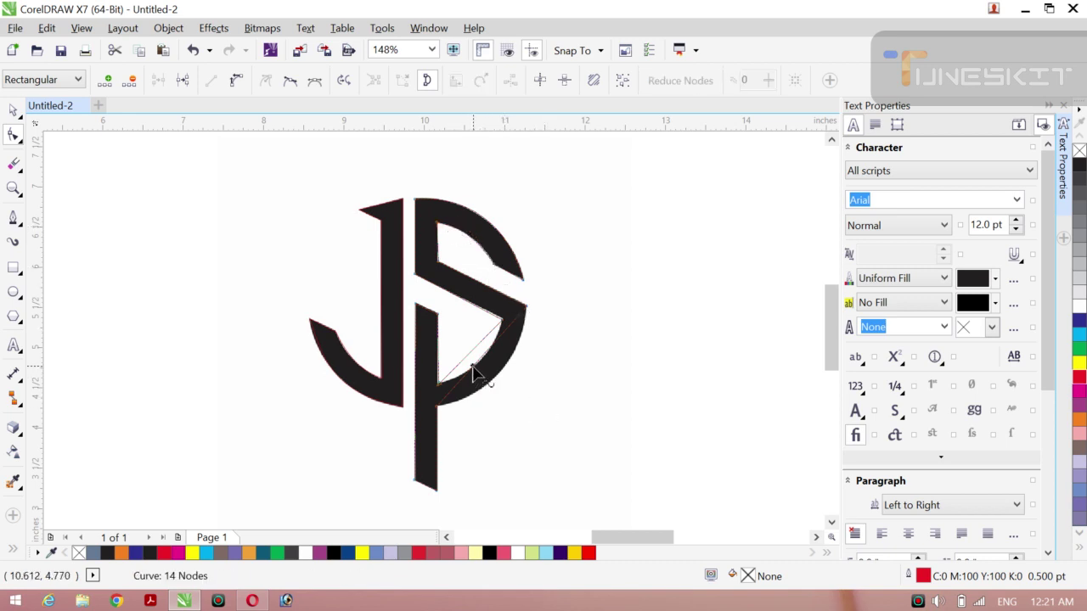
# Step: Convert the two lower diagonal segments to curves and bow them outward to round the bowl
pyautogui.rightClick(473, 369)
pyautogui.click(515, 158)
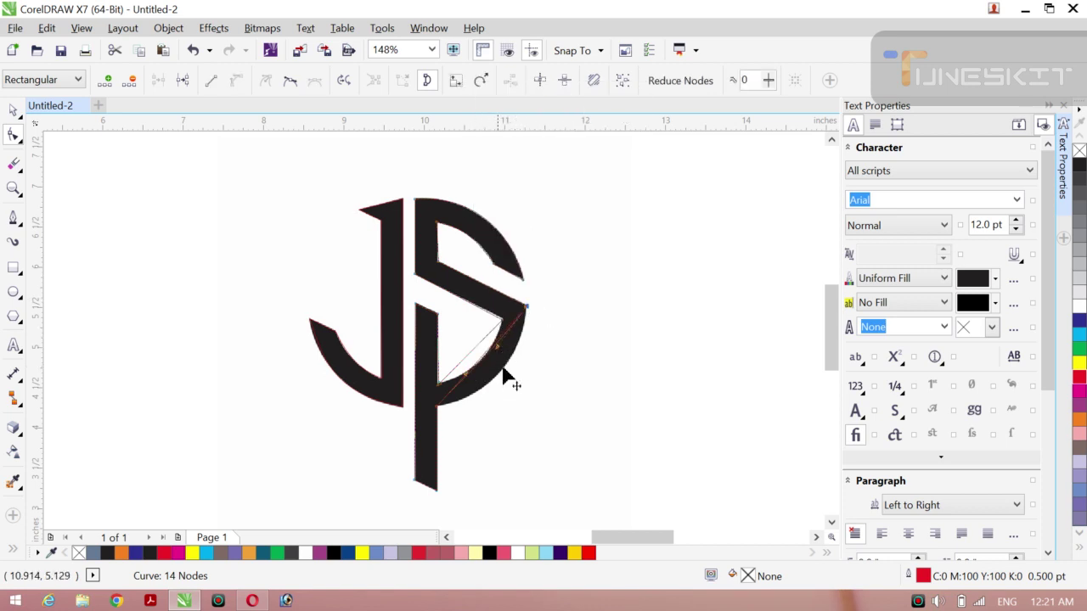
pyautogui.moveTo(504, 374)
pyautogui.mouseDown()
pyautogui.moveTo(515, 391)
pyautogui.moveTo(475, 393)
pyautogui.moveTo(471, 412)
pyautogui.moveTo(458, 408)
pyautogui.moveTo(512, 392)
pyautogui.mouseUp()
pyautogui.rightClick(468, 357)
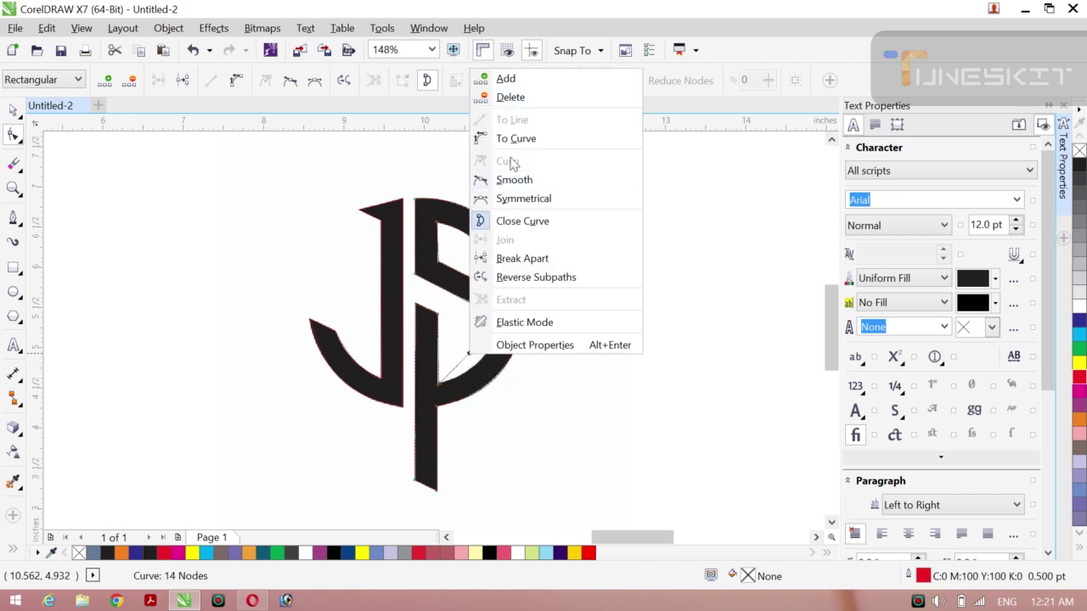
pyautogui.click(515, 139)
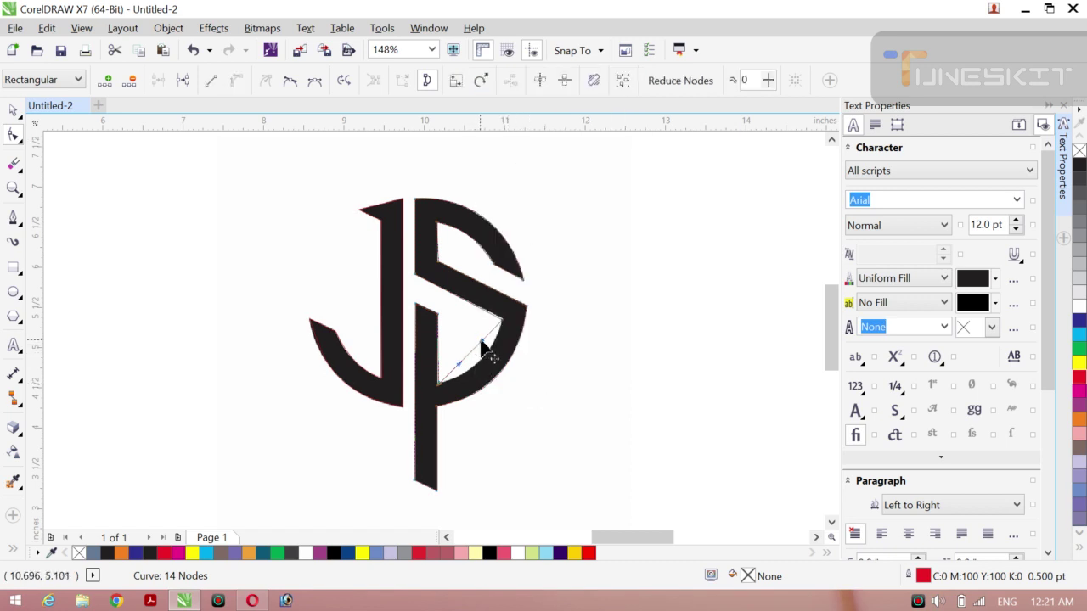
pyautogui.moveTo(481, 342); pyautogui.dragTo(468, 388)
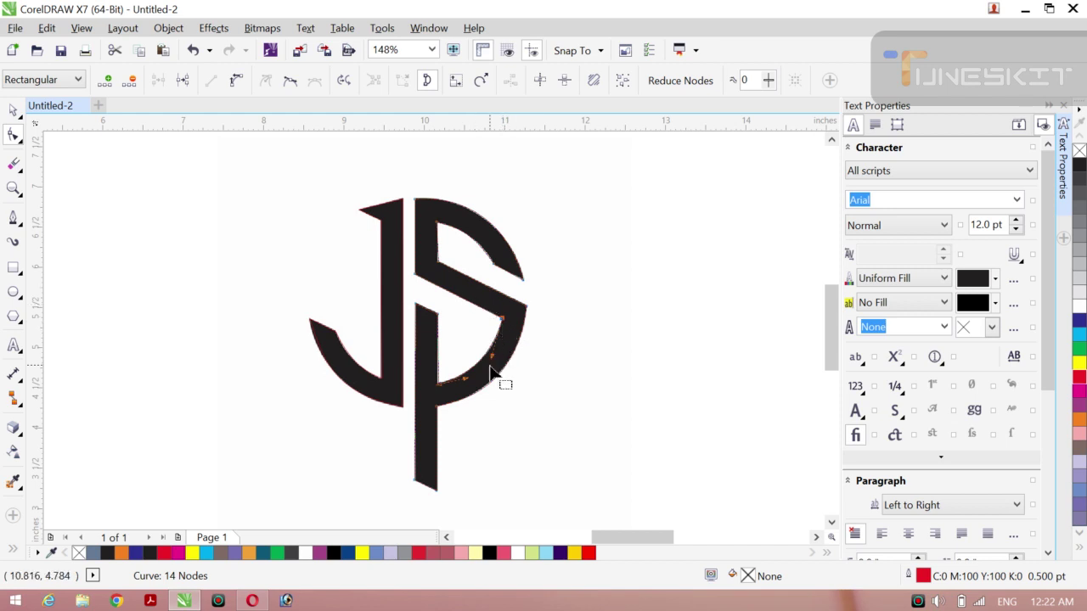
# Step: Slightly adjust the J's lower-left curve, then zoom out to the whole logo
pyautogui.click(19, 117)
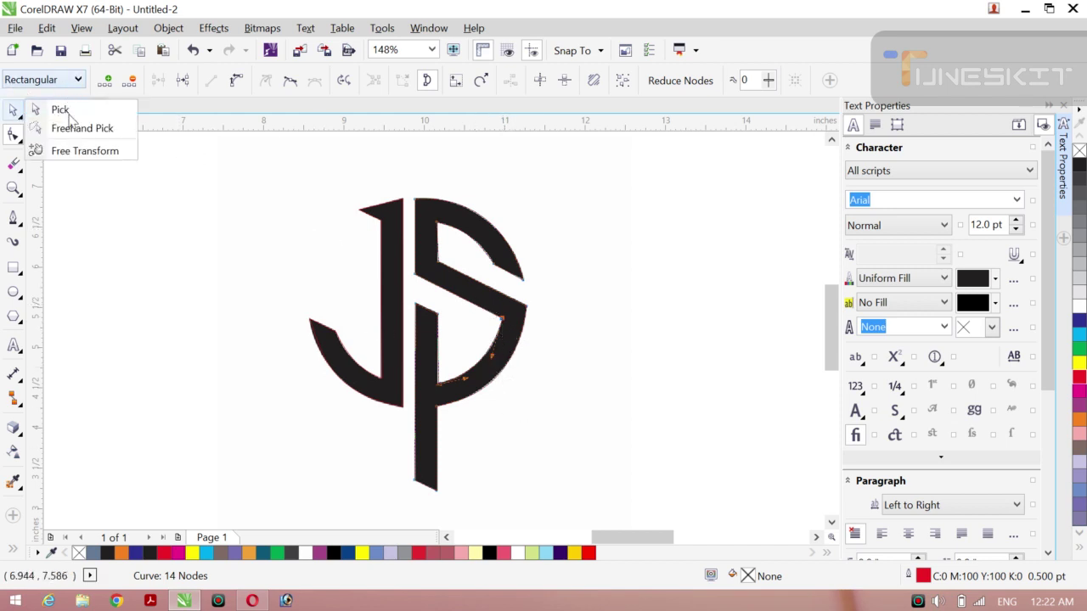
pyautogui.click(67, 112)
pyautogui.click(193, 264)
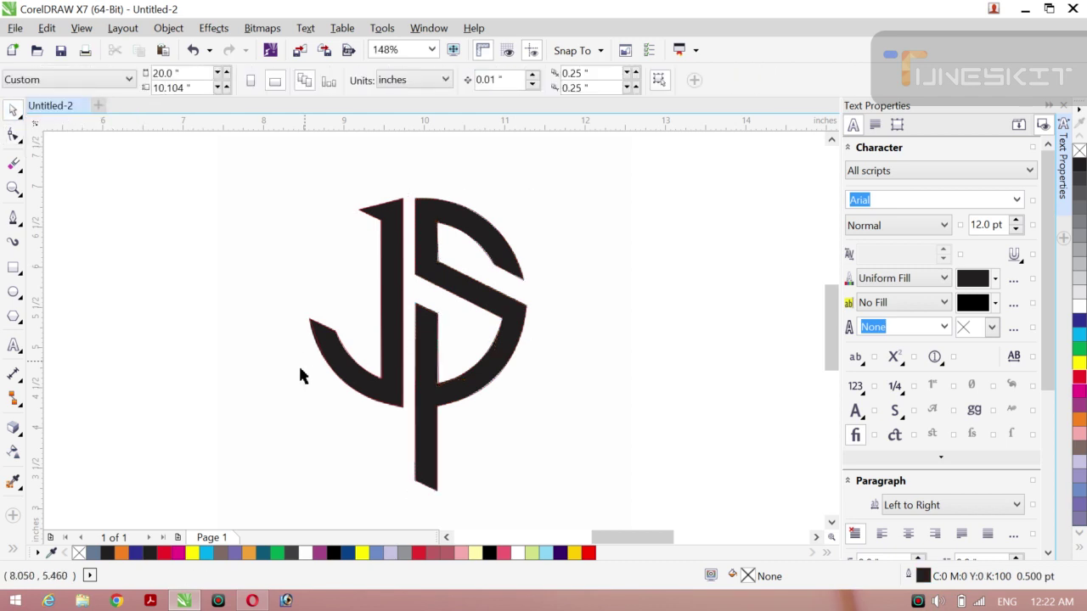
pyautogui.click(402, 410)
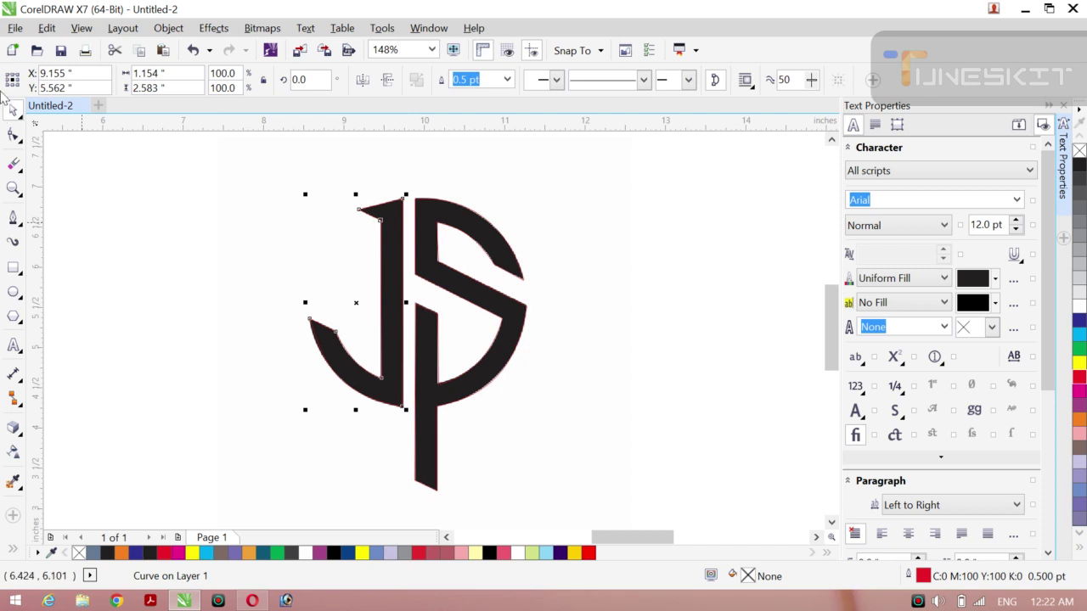
pyautogui.click(13, 136)
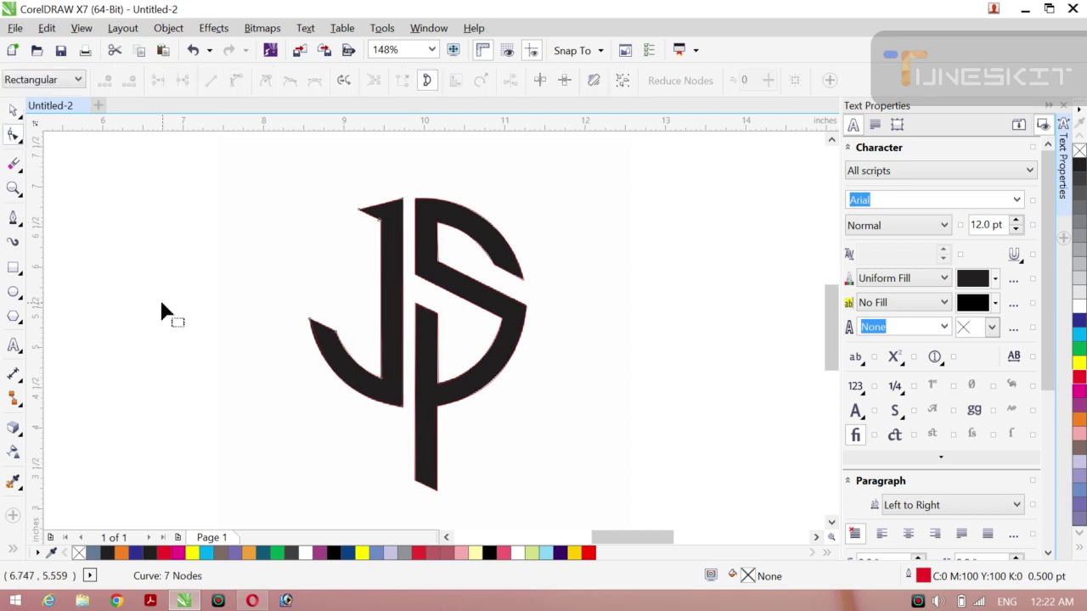
pyautogui.click(399, 408)
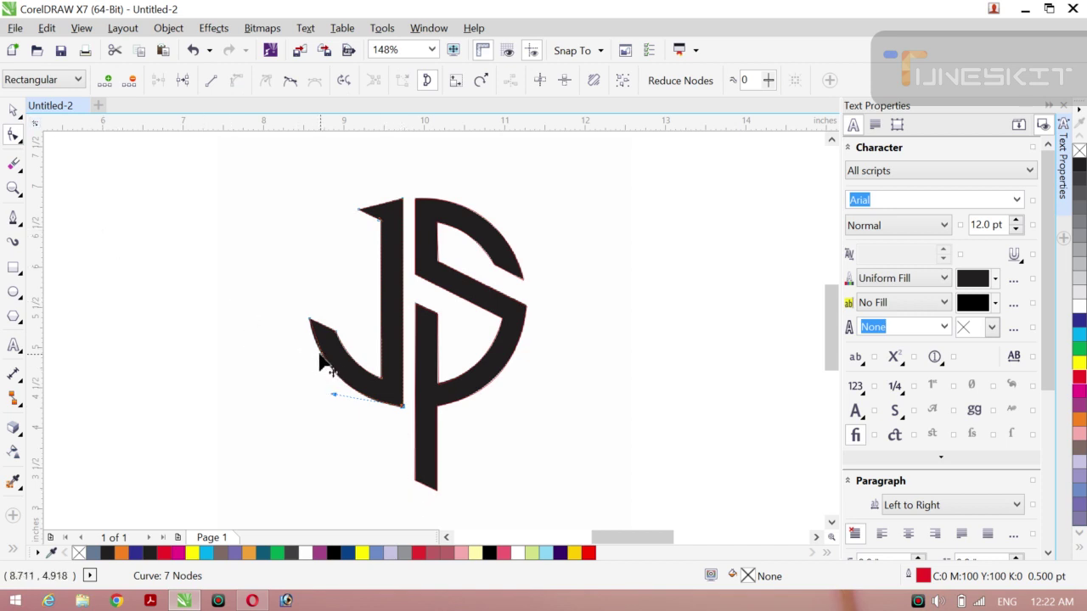
pyautogui.moveTo(321, 360); pyautogui.dragTo(318, 359)
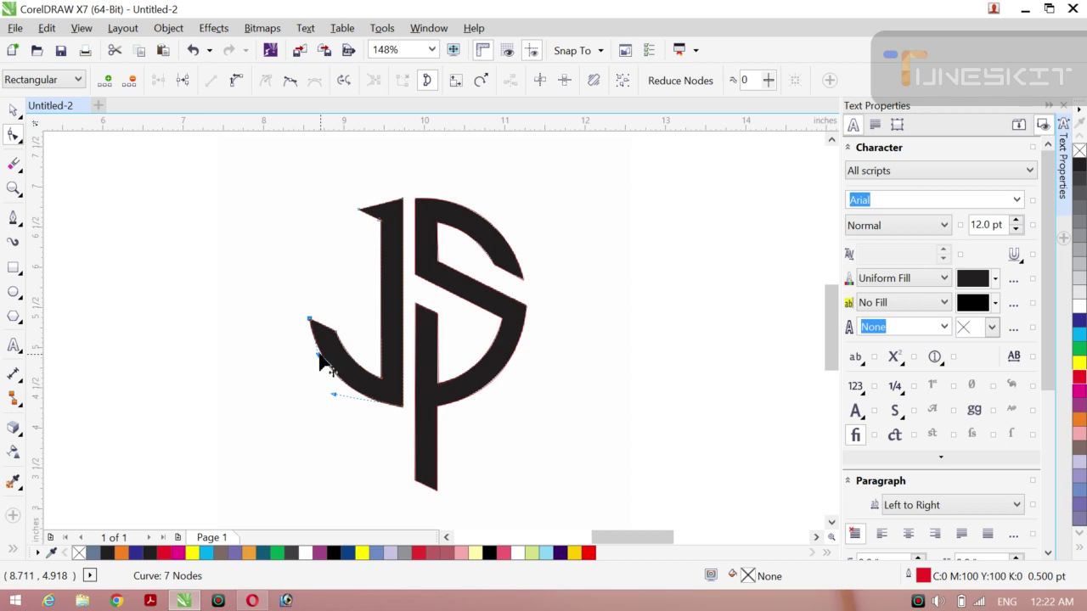
pyautogui.click(14, 112)
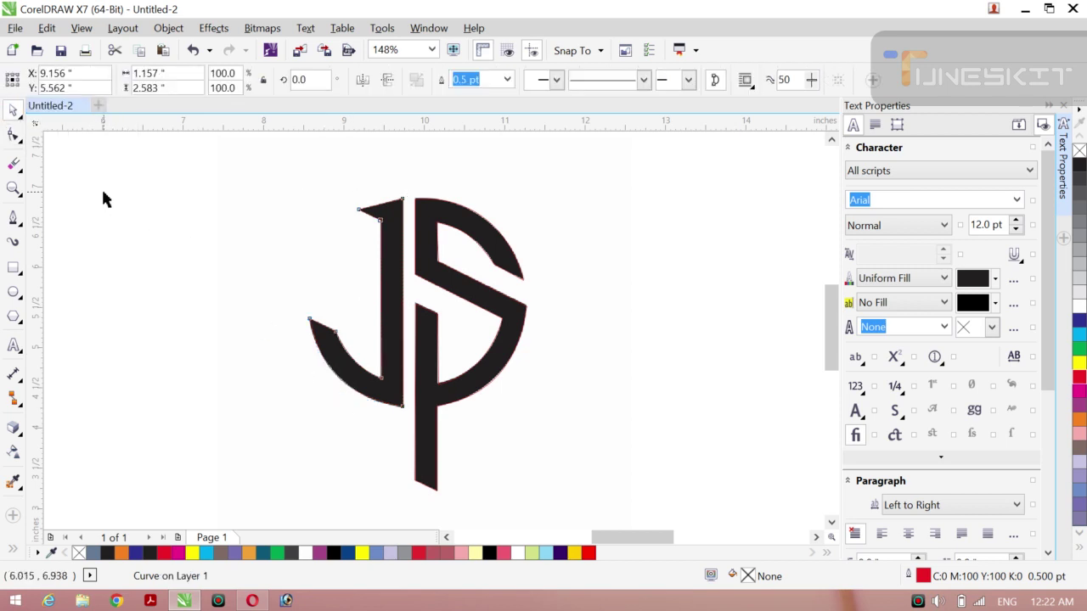
pyautogui.click(101, 187)
pyautogui.press('z')
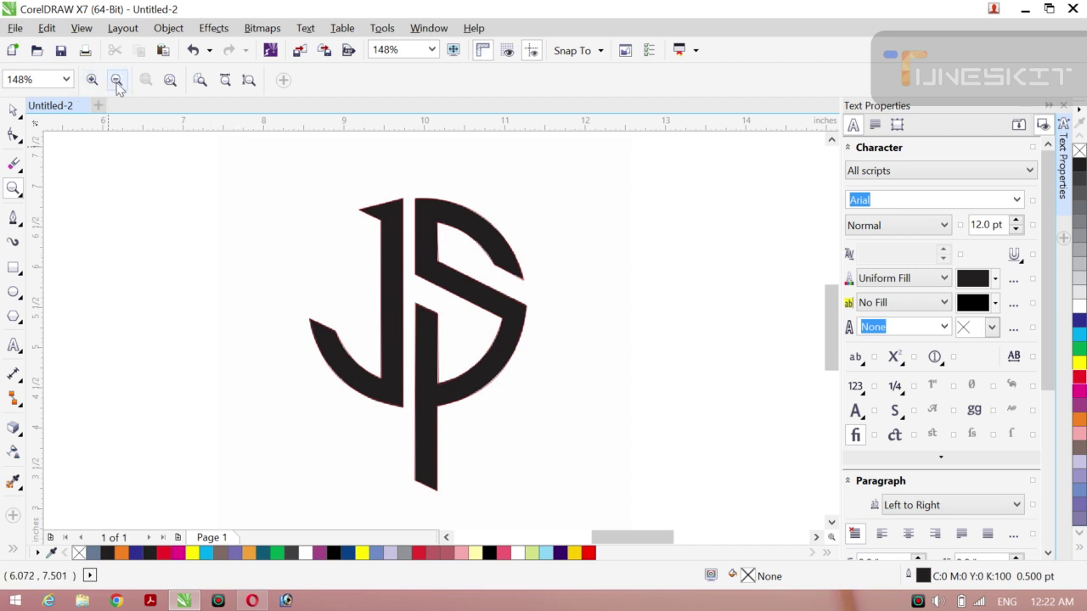
pyautogui.click(119, 88)
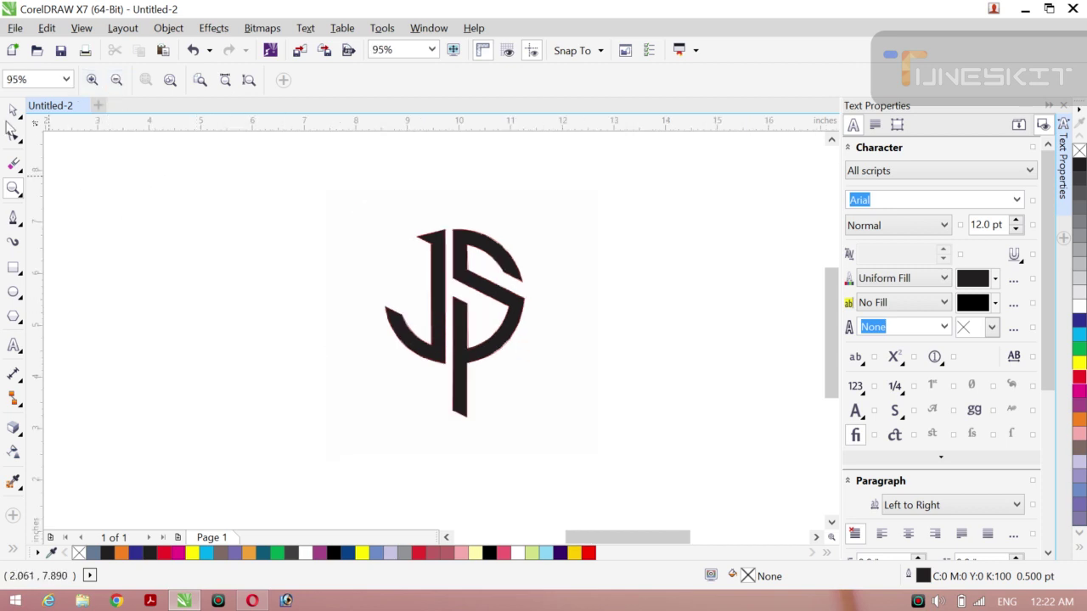
# Step: Select the traced JS shape, nudge all its nodes slightly, and deselect
pyautogui.click(13, 110)
pyautogui.click(51, 107)
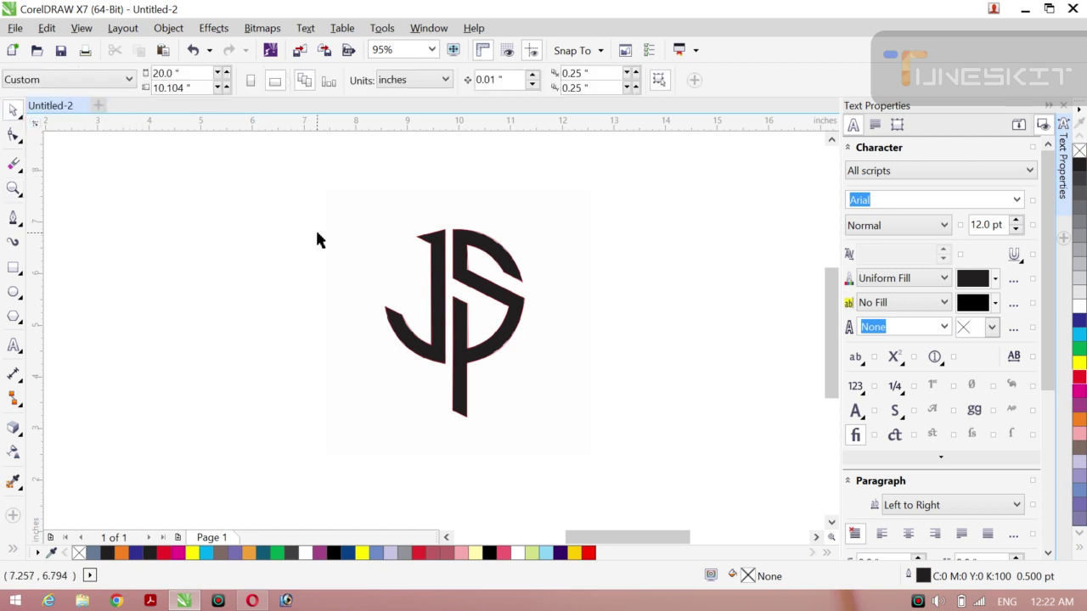
pyautogui.click(468, 276)
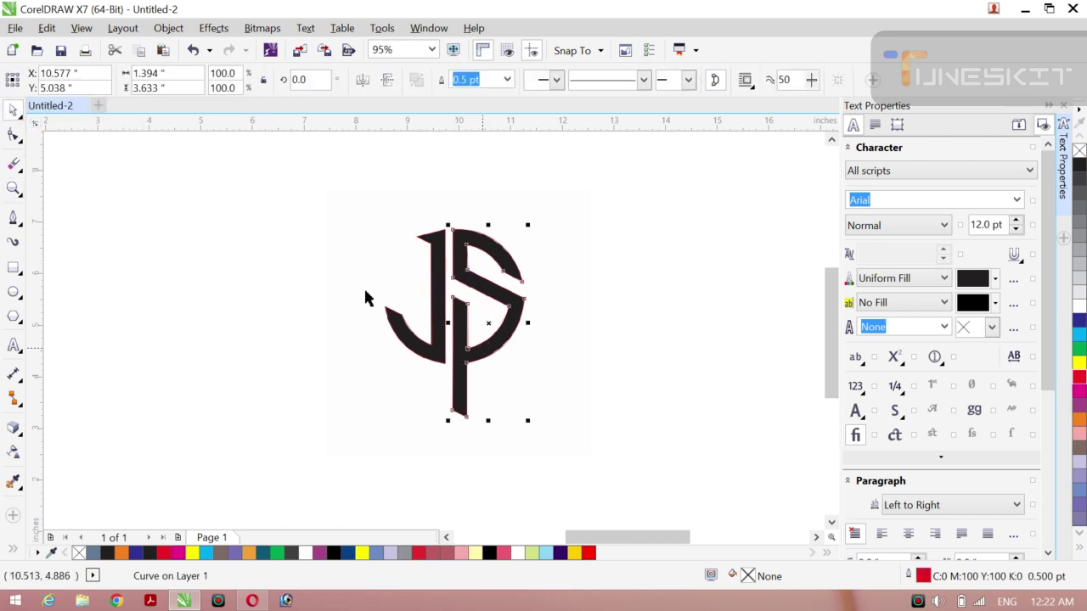
pyautogui.click(13, 136)
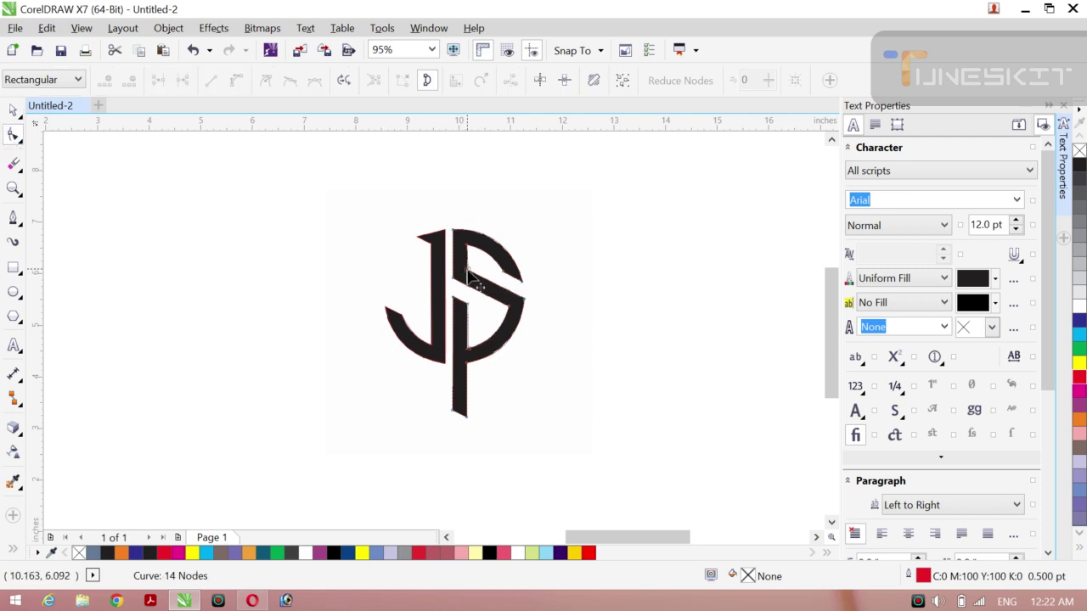
pyautogui.hotkey('ctrl', 'a')
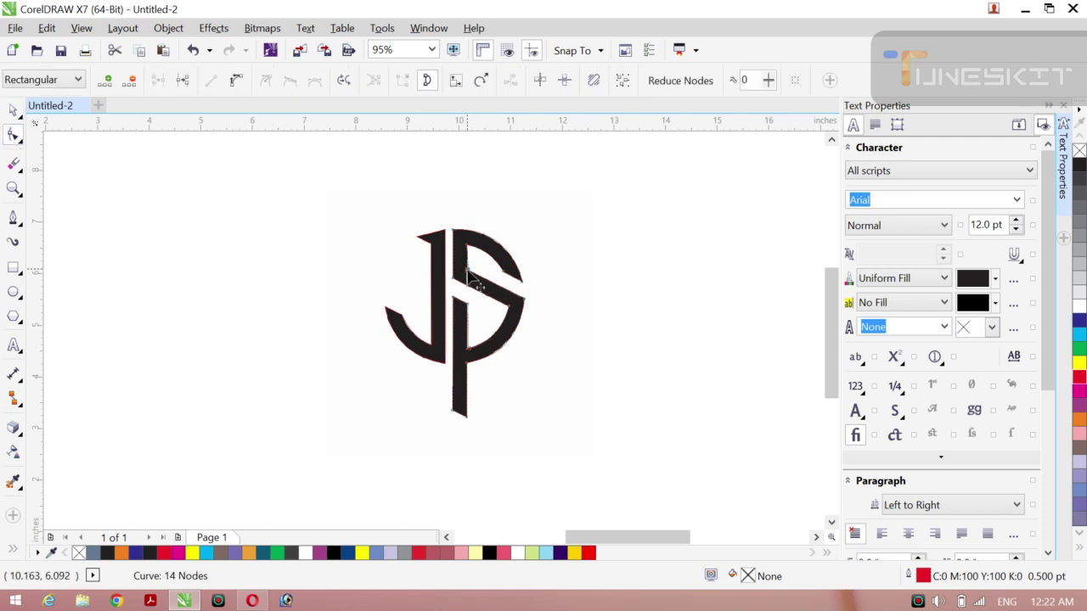
pyautogui.moveTo(467, 273); pyautogui.dragTo(468, 273)
pyautogui.click(14, 111)
pyautogui.click(58, 107)
pyautogui.click(152, 217)
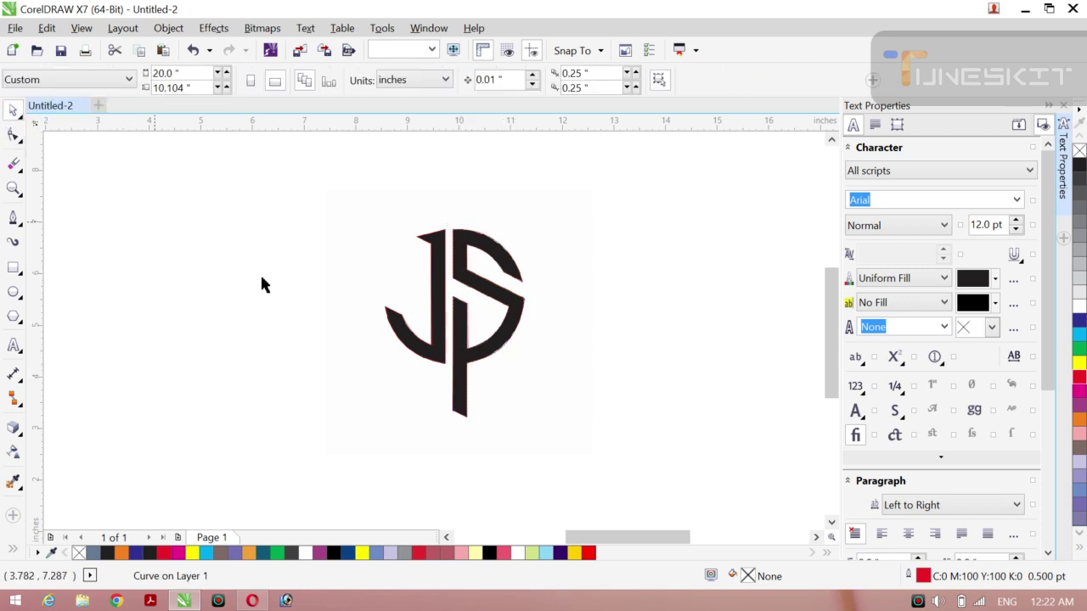
# Step: Move the JS logo bitmap to the left side of the page
pyautogui.click(396, 368)
pyautogui.moveTo(395, 369); pyautogui.dragTo(213, 345)
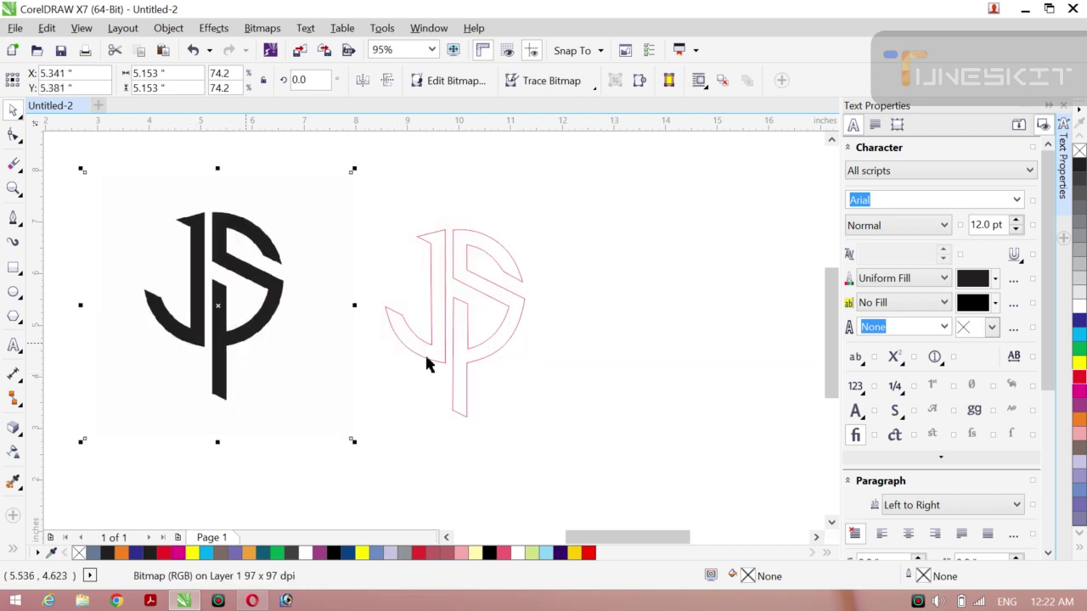
pyautogui.click(641, 344)
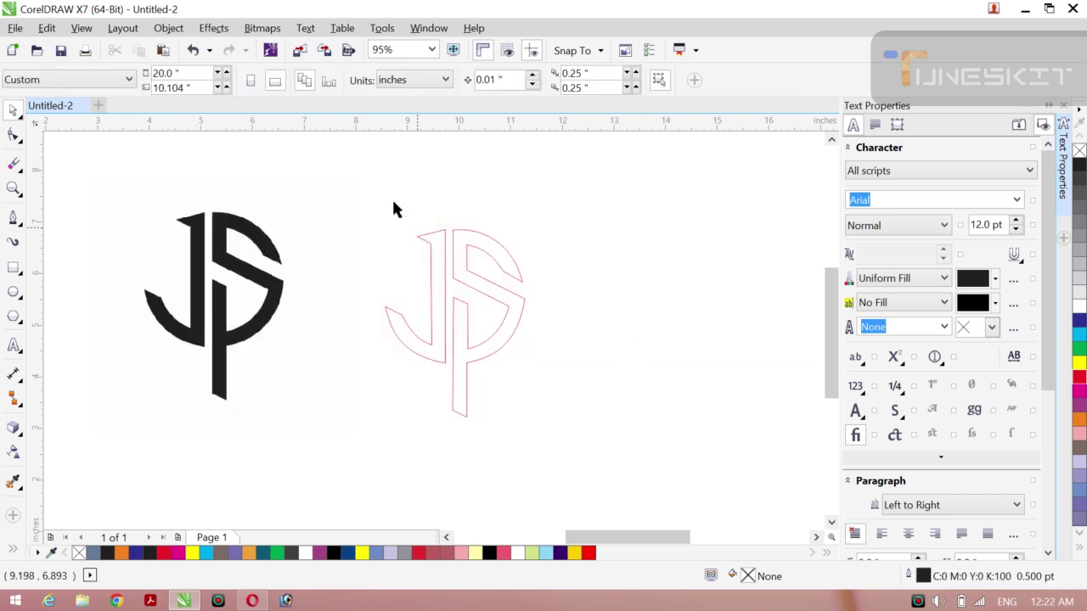
# Step: Enlarge the red traced JS outline to about 144% and place it beside the bitmap
pyautogui.moveTo(353, 202); pyautogui.dragTo(564, 464)
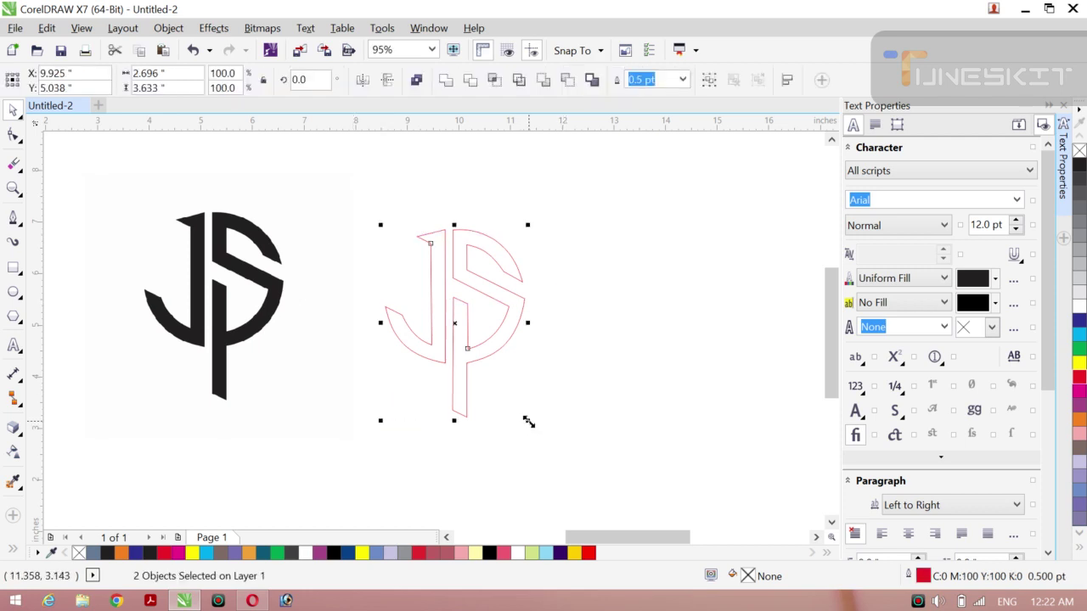
pyautogui.moveTo(525, 418); pyautogui.dragTo(650, 485)
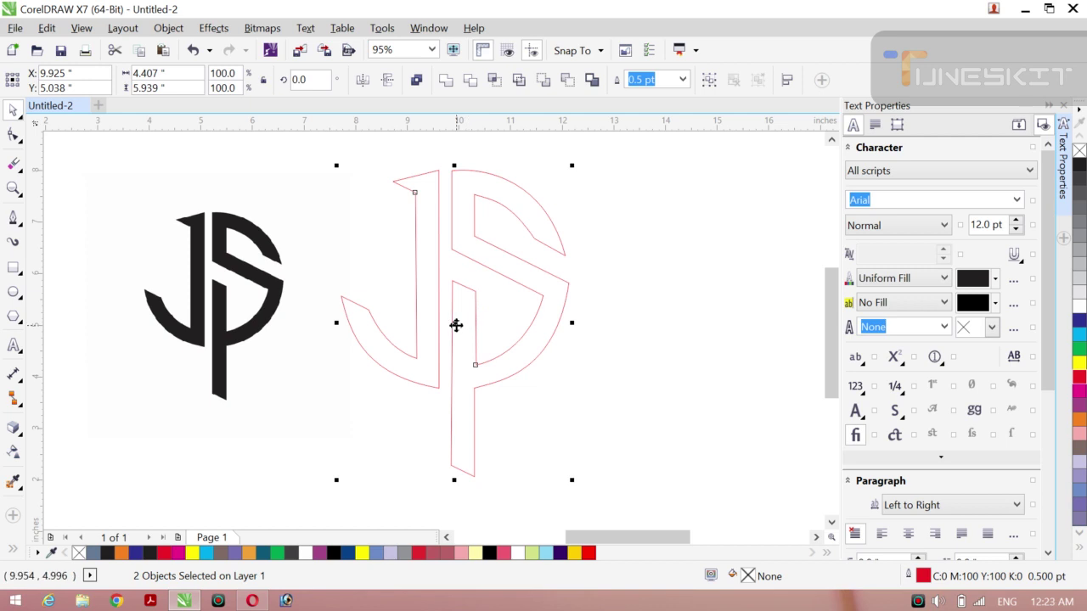
pyautogui.moveTo(495, 332); pyautogui.dragTo(536, 324)
pyautogui.click(795, 345)
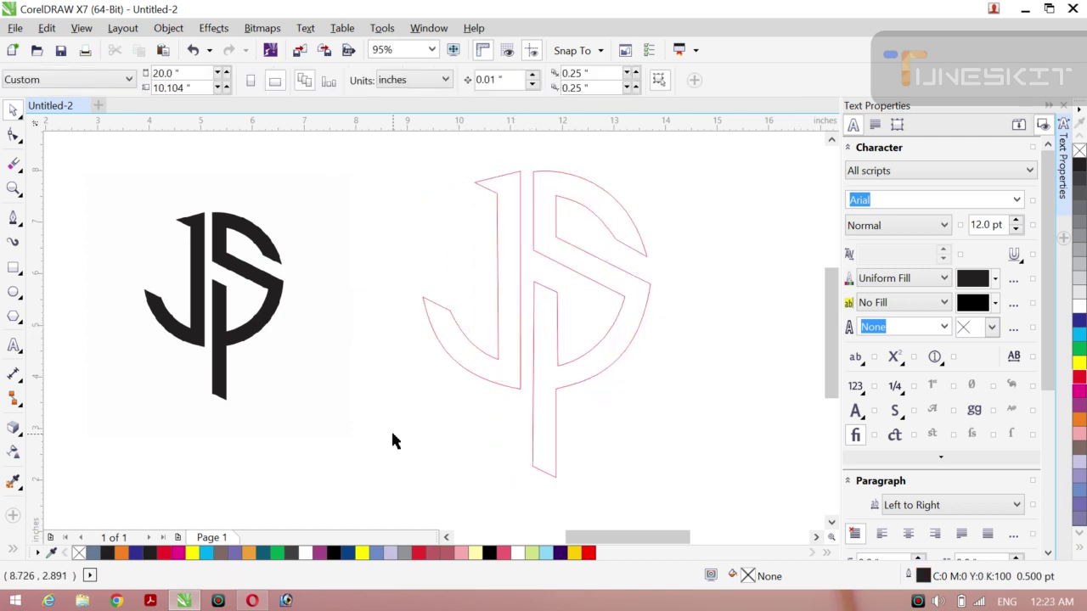
pyautogui.click(13, 550)
# Step: Smart-fill the J and P regions of the traced outline with solid black
pyautogui.click(39, 544)
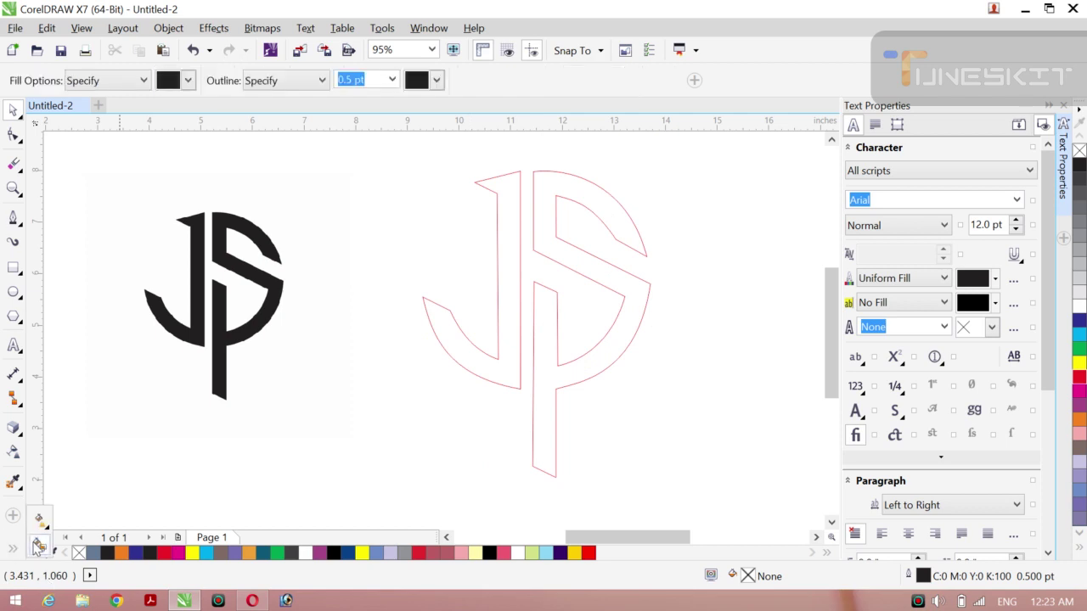
pyautogui.click(505, 253)
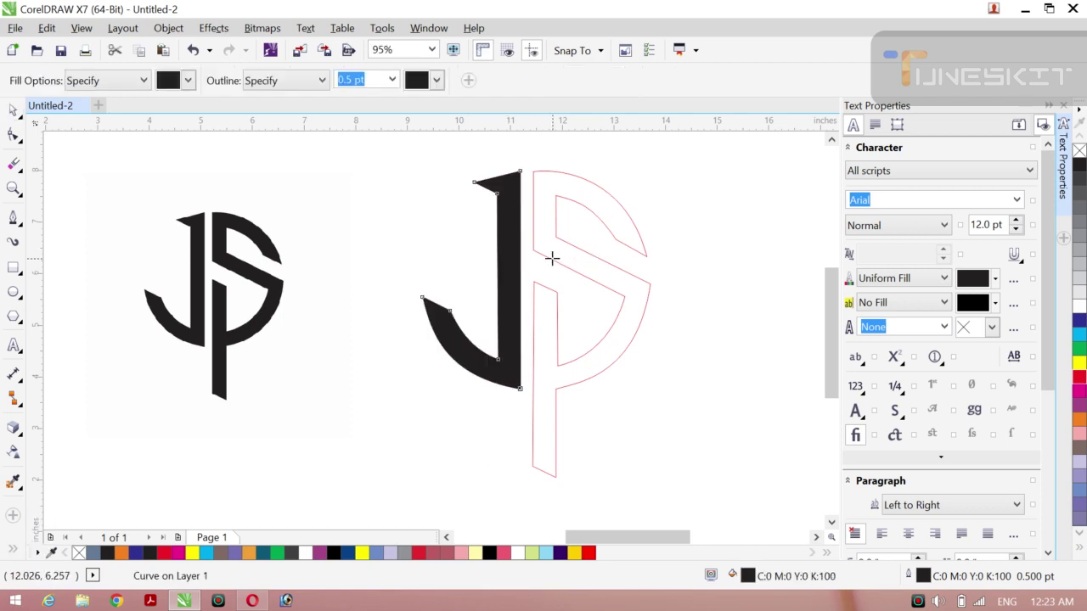
pyautogui.click(568, 260)
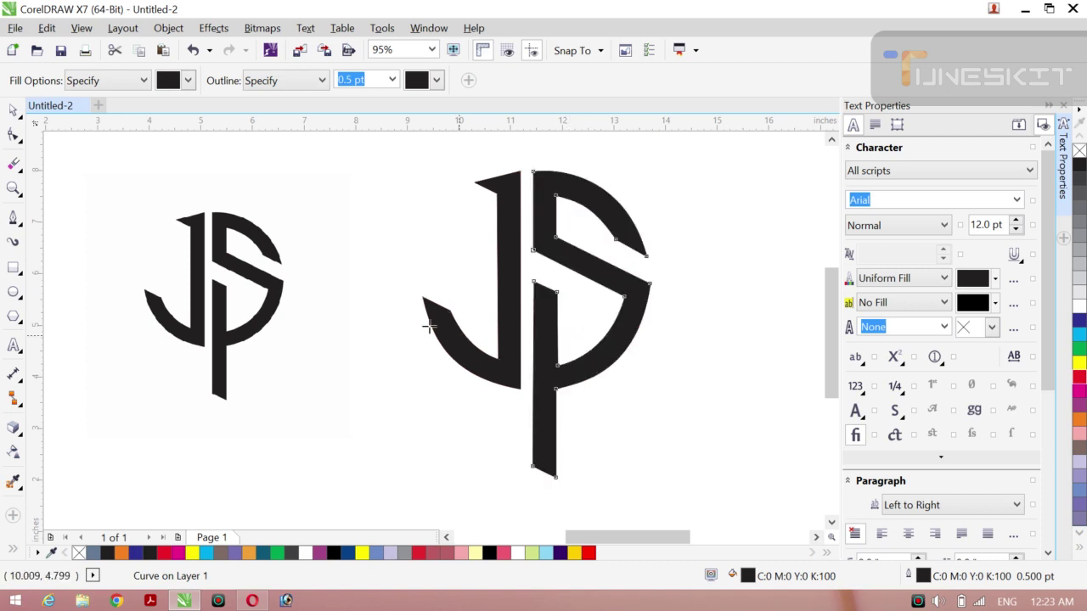
# Step: Delete the original logo bitmap on the left
pyautogui.click(13, 110)
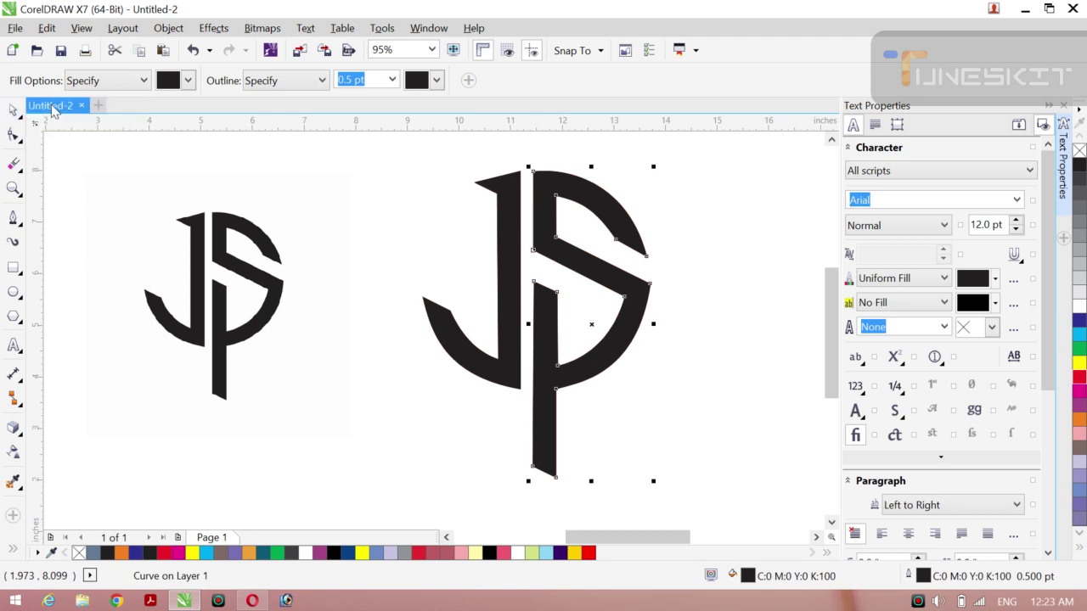
pyautogui.click(201, 261)
pyautogui.press('Delete')
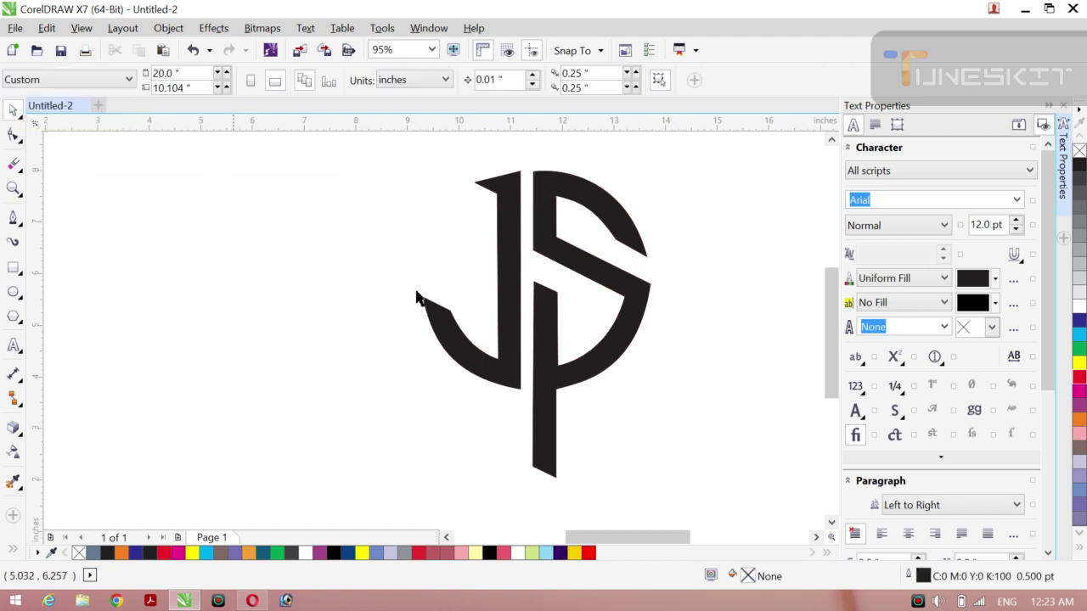
# Step: Fill the J with red from the palette and set its outline width to None
pyautogui.click(450, 338)
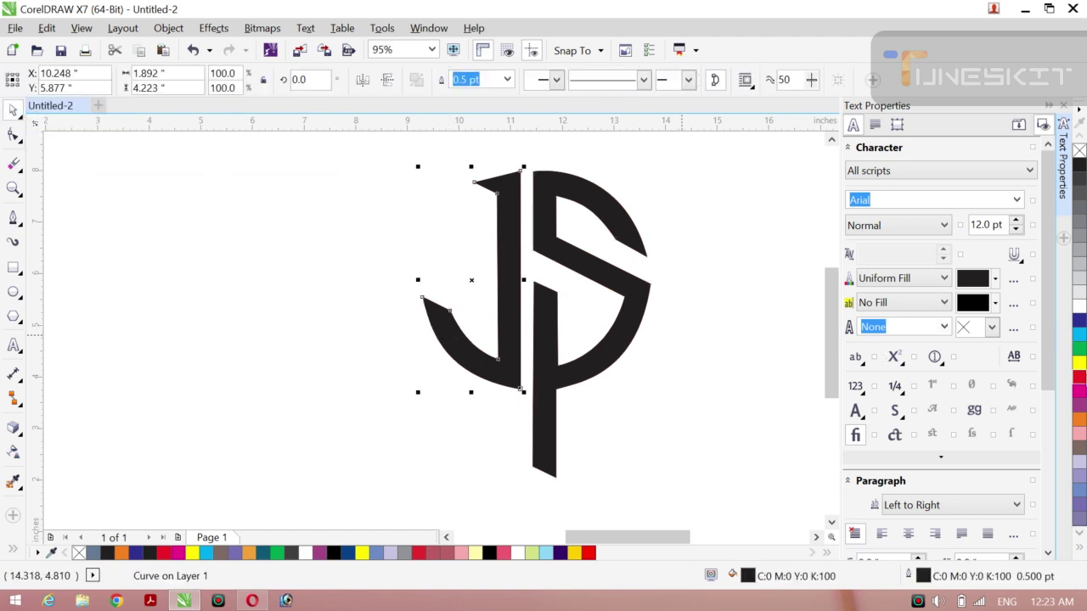
pyautogui.click(1078, 374)
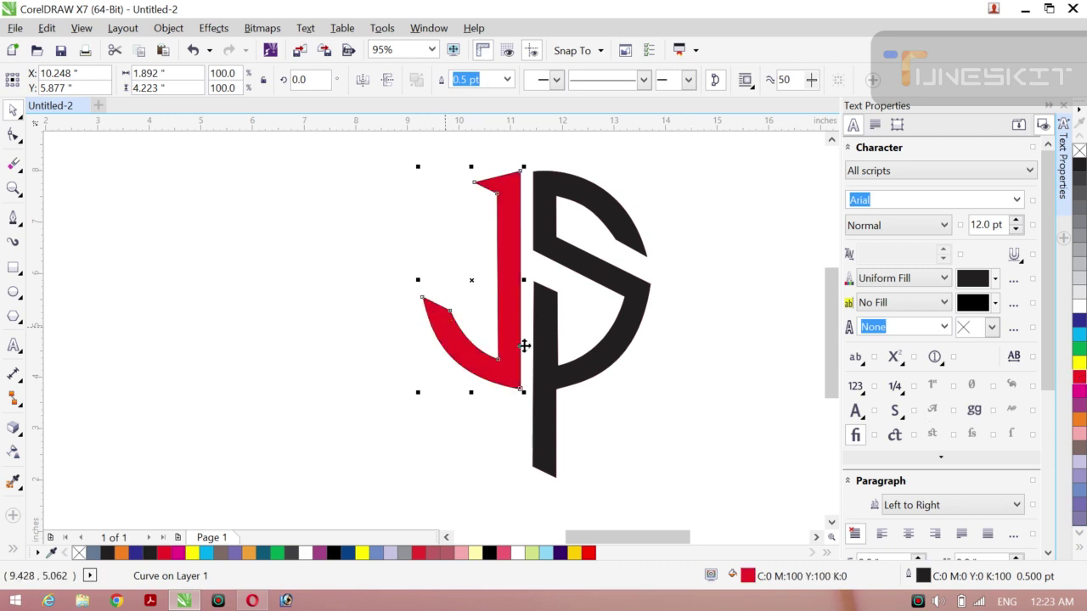
pyautogui.click(507, 79)
pyautogui.click(463, 97)
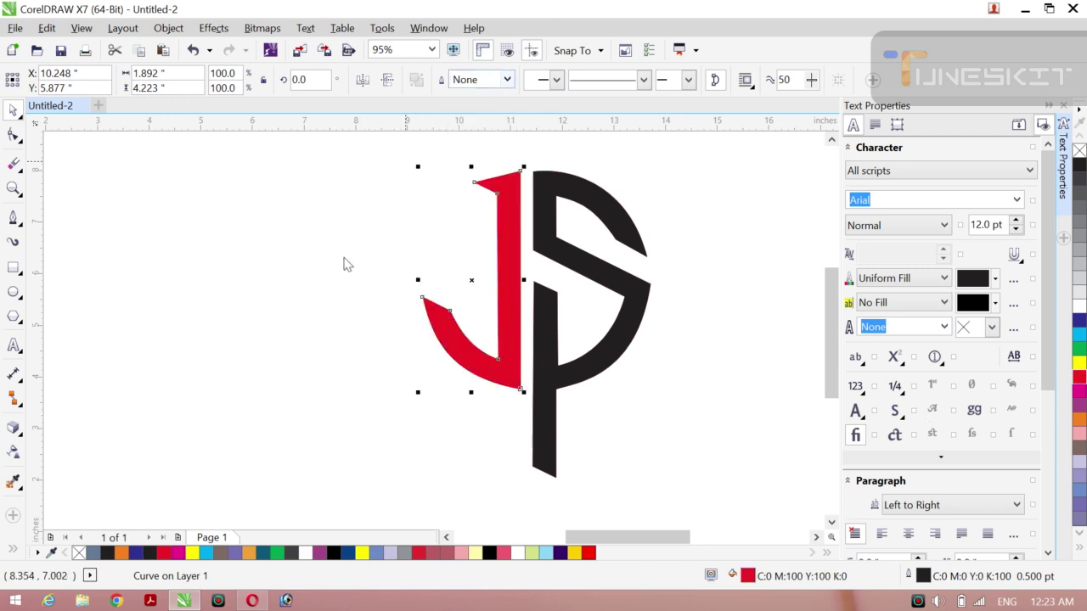
pyautogui.click(314, 299)
pyautogui.click(555, 250)
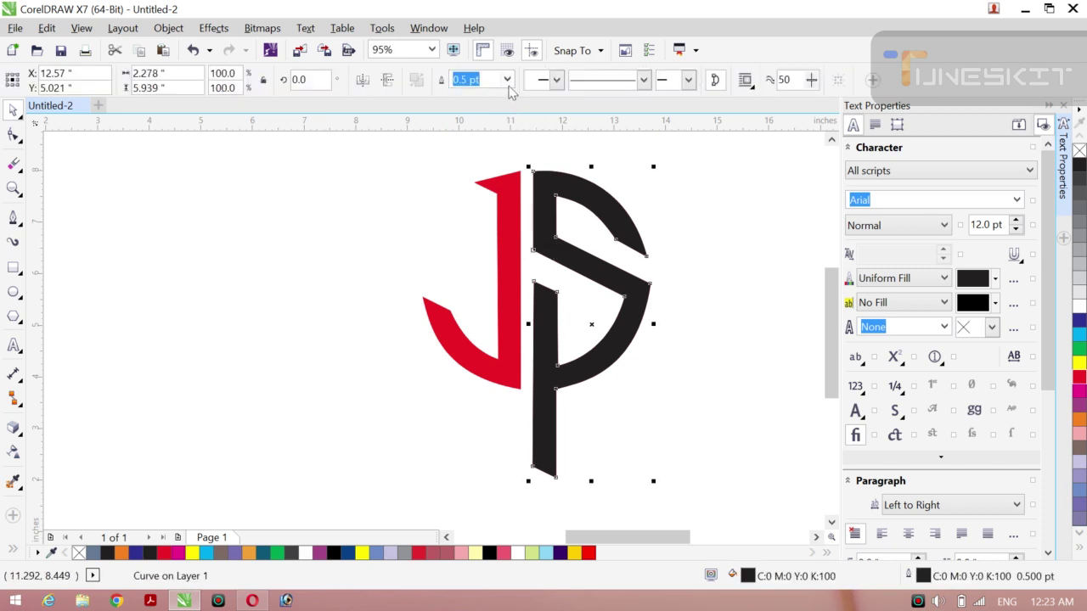
pyautogui.click(507, 80)
# Step: Remove the P's outline and fill it green
pyautogui.click(473, 97)
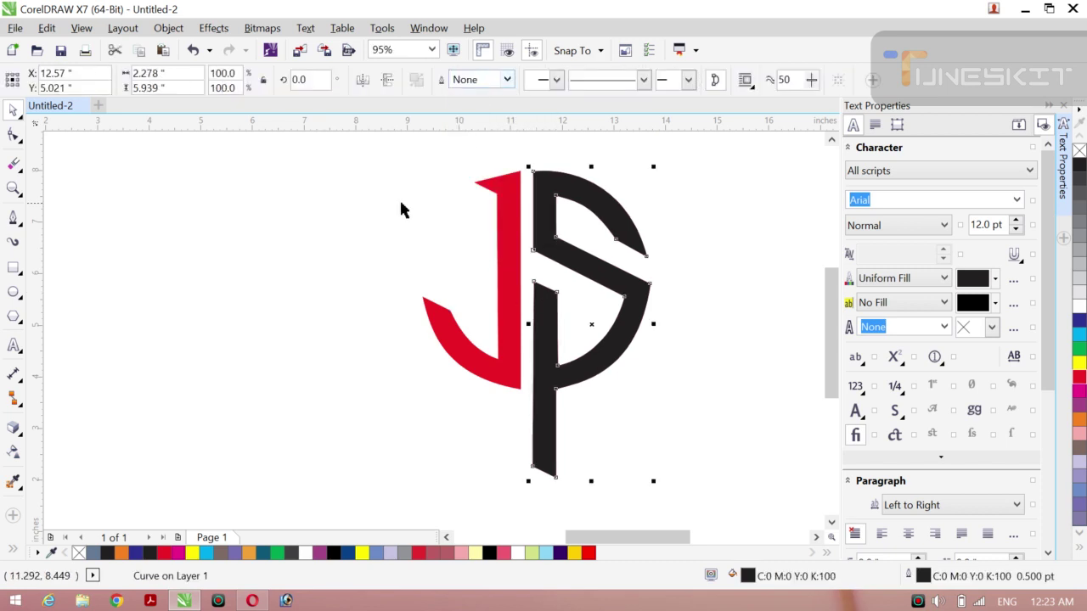
pyautogui.click(399, 198)
pyautogui.click(585, 264)
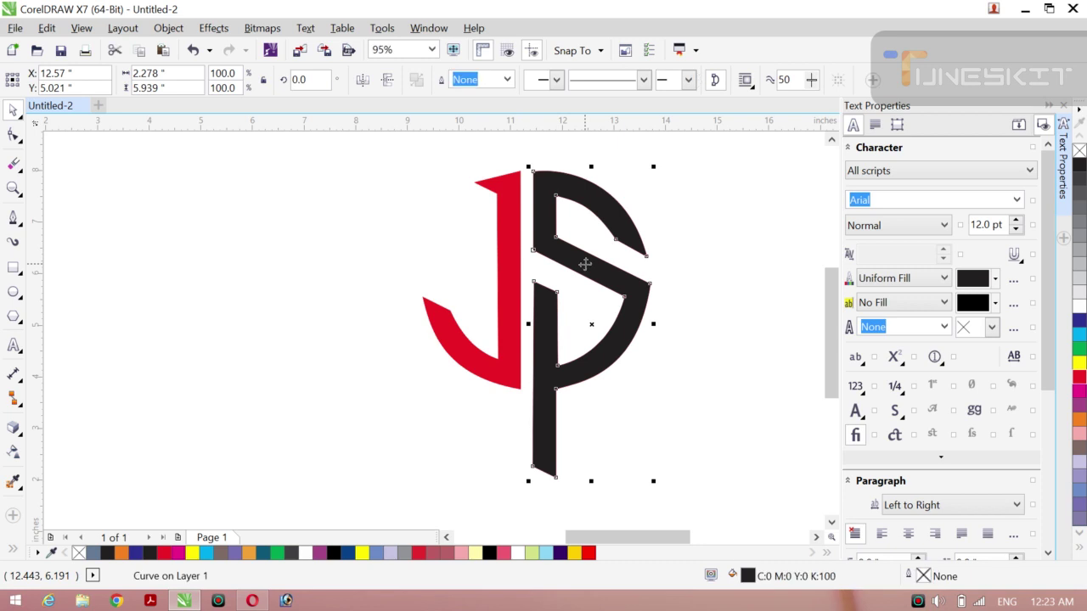
pyautogui.click(1078, 348)
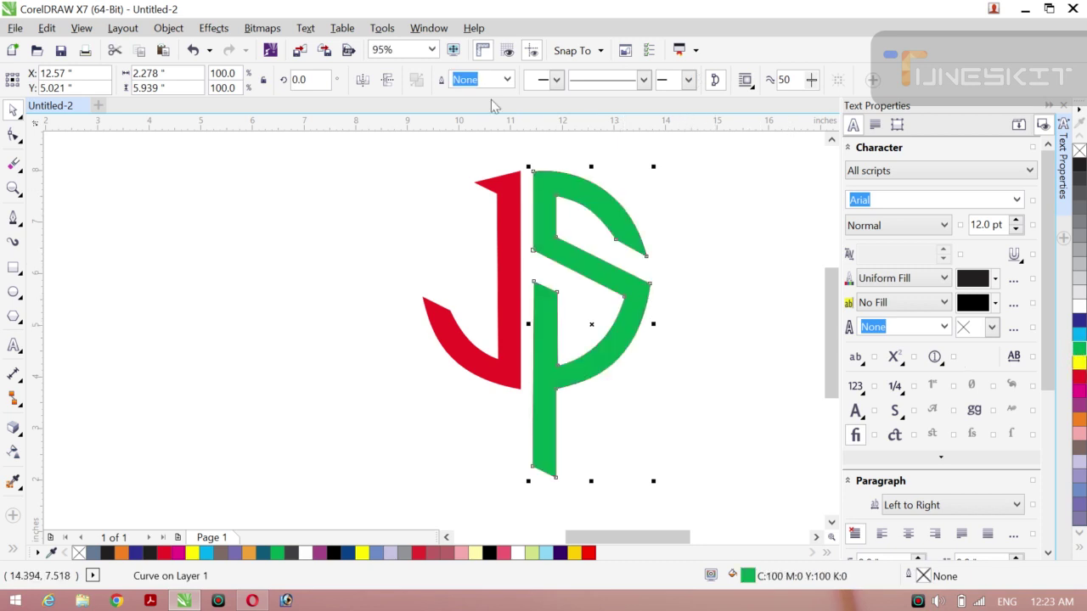
# Step: Try node editing and shifting the green P, then undo the move
pyautogui.click(305, 245)
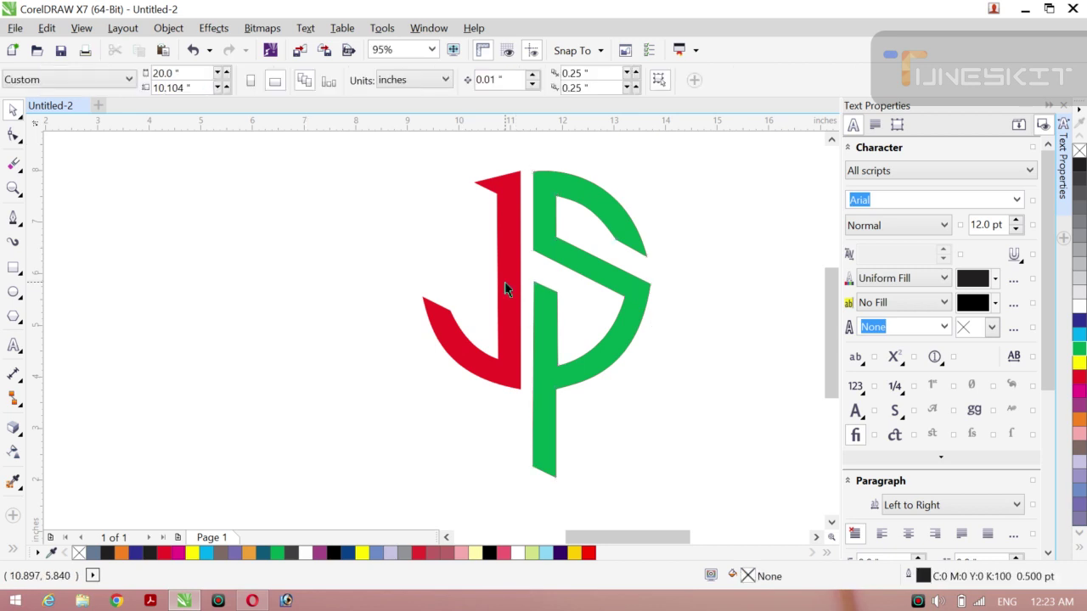
pyautogui.click(602, 279)
pyautogui.press('F10')
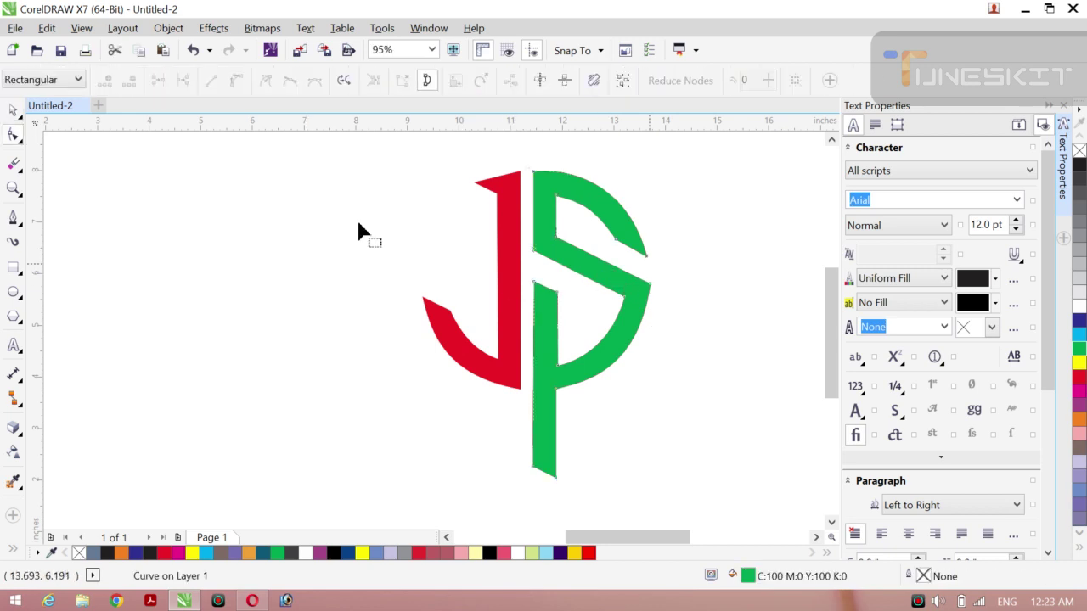
pyautogui.click(19, 116)
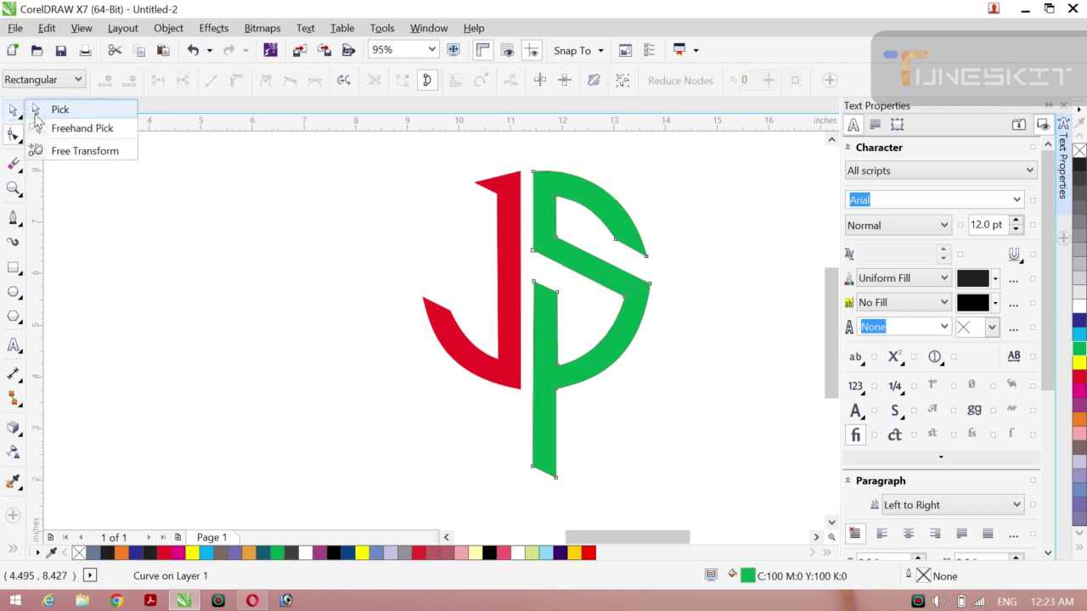
pyautogui.click(35, 114)
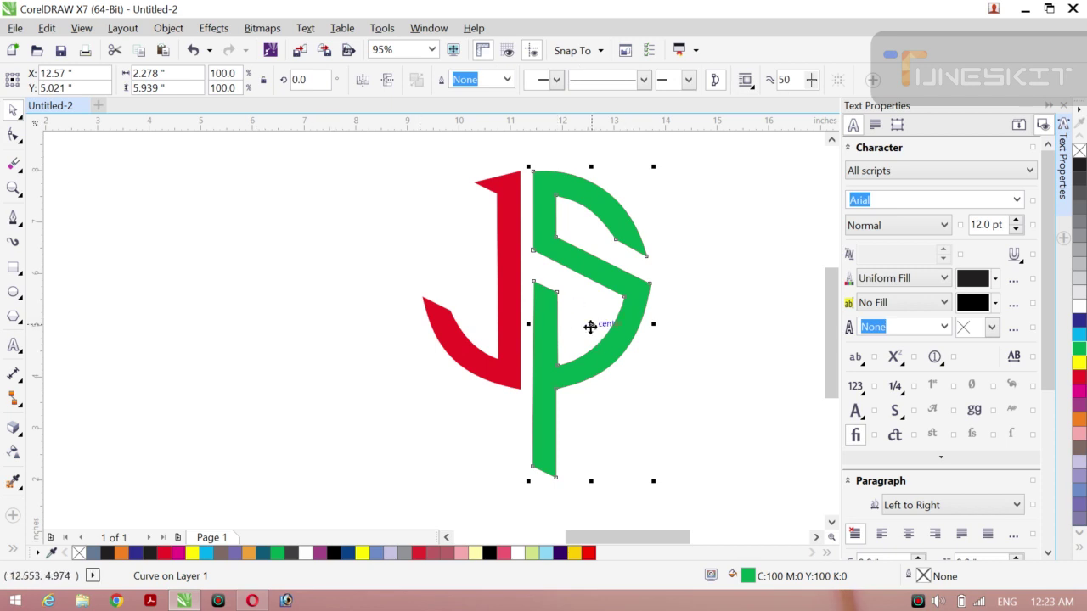
pyautogui.moveTo(590, 327); pyautogui.dragTo(610, 327)
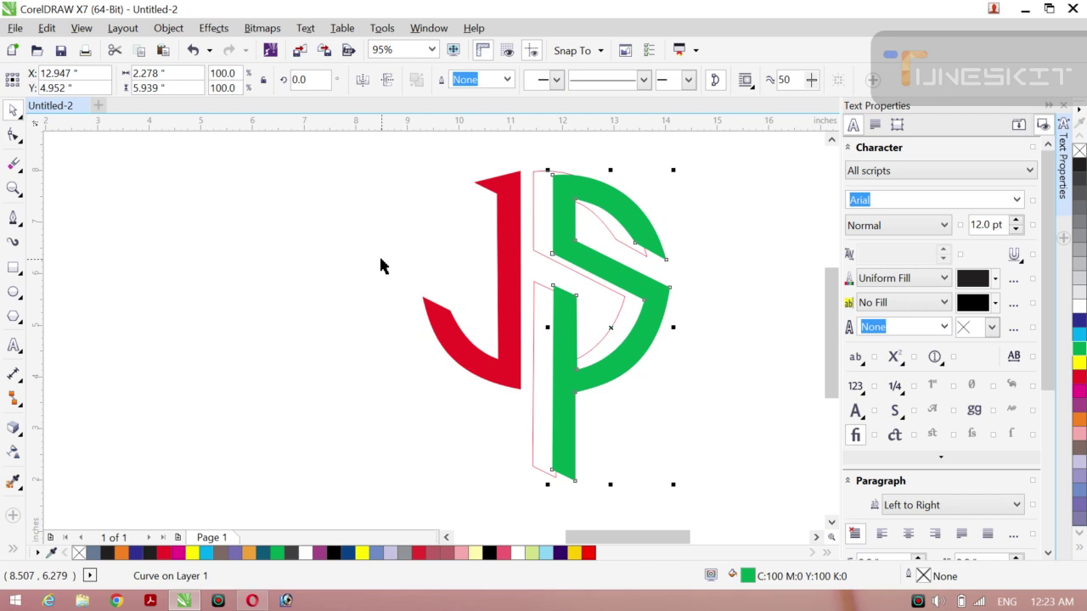
pyautogui.hotkey('ctrl', 'z')
# Step: Nudge the green P and trial-move it over the J, then restore its original position
pyautogui.click(339, 264)
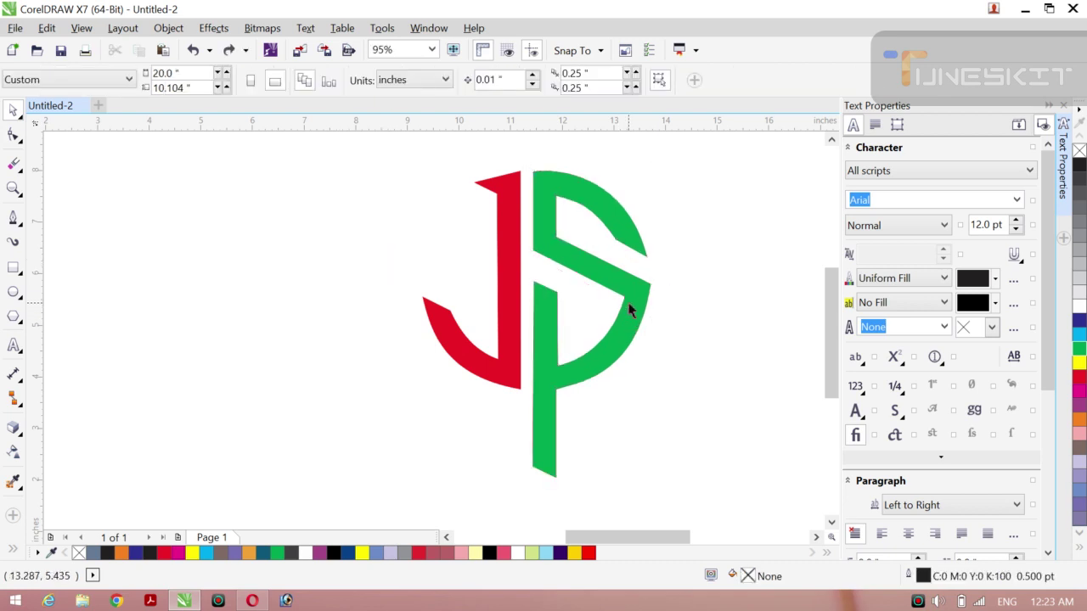
pyautogui.click(628, 306)
pyautogui.moveTo(626, 304); pyautogui.dragTo(628, 303)
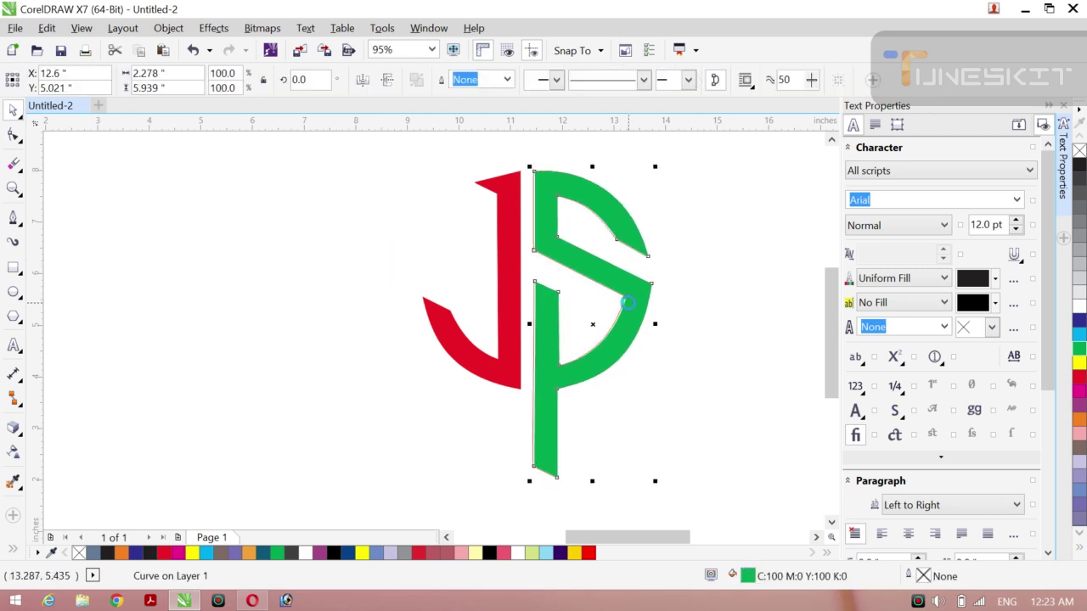
pyautogui.click(425, 228)
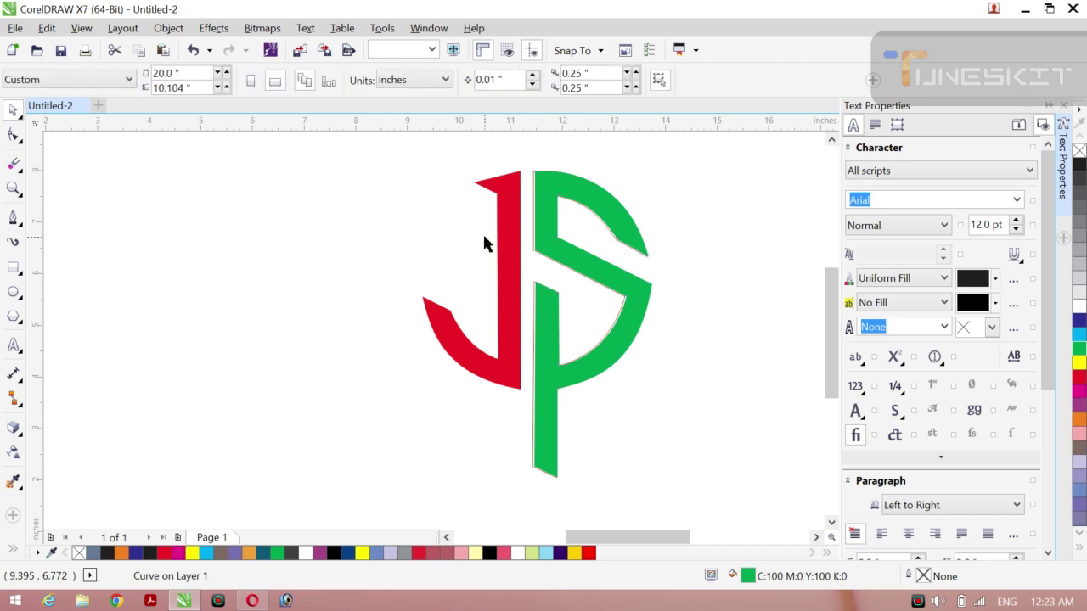
pyautogui.click(533, 253)
pyautogui.moveTo(593, 331); pyautogui.dragTo(489, 306)
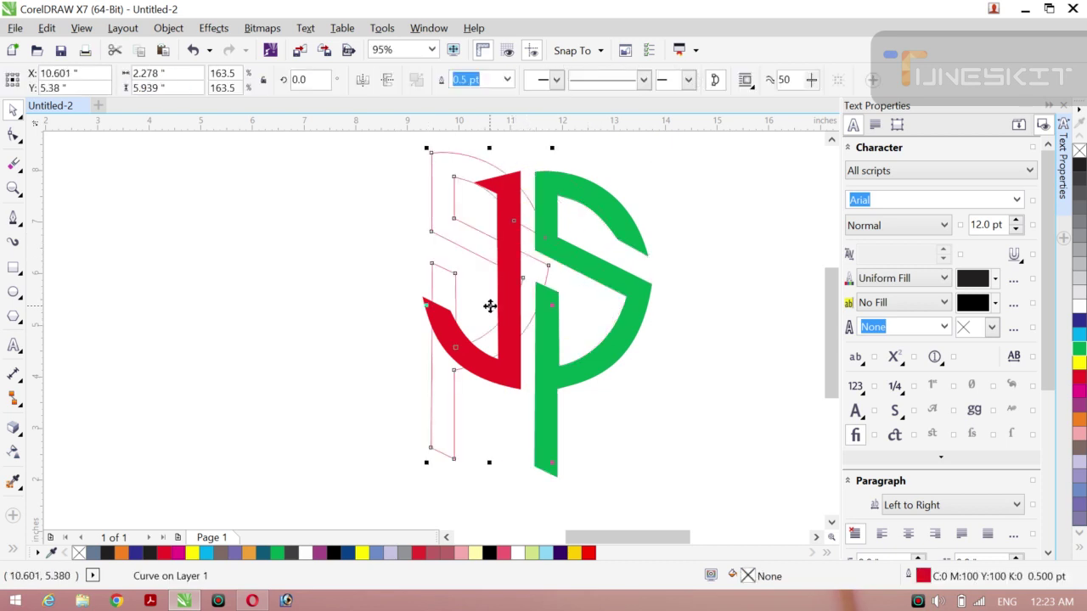
pyautogui.press('Escape')
pyautogui.press('Escape')
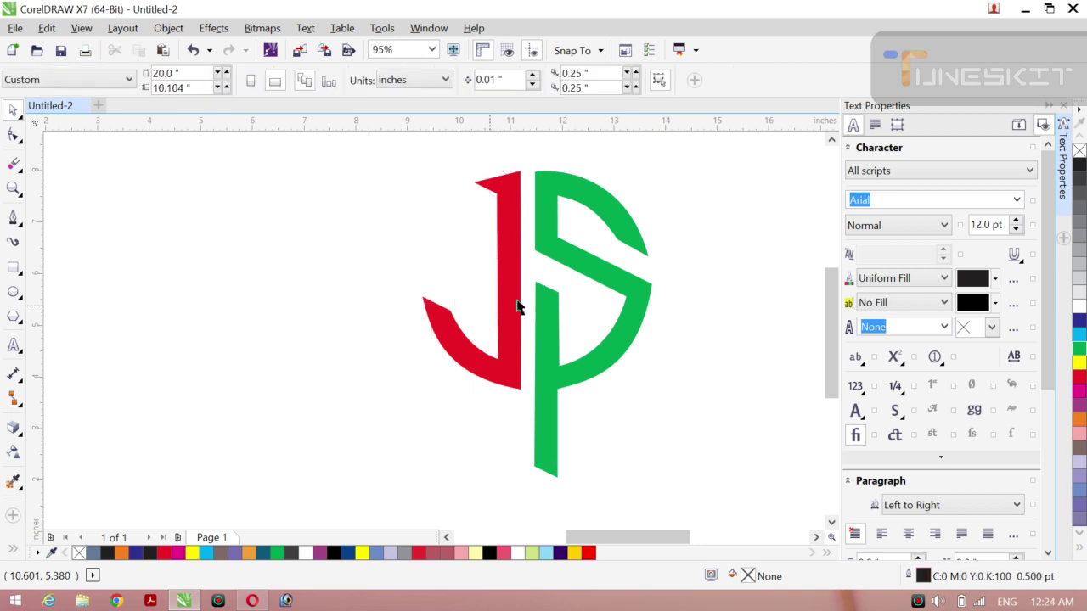
pyautogui.click(542, 330)
pyautogui.hotkey('ctrl', 'z')
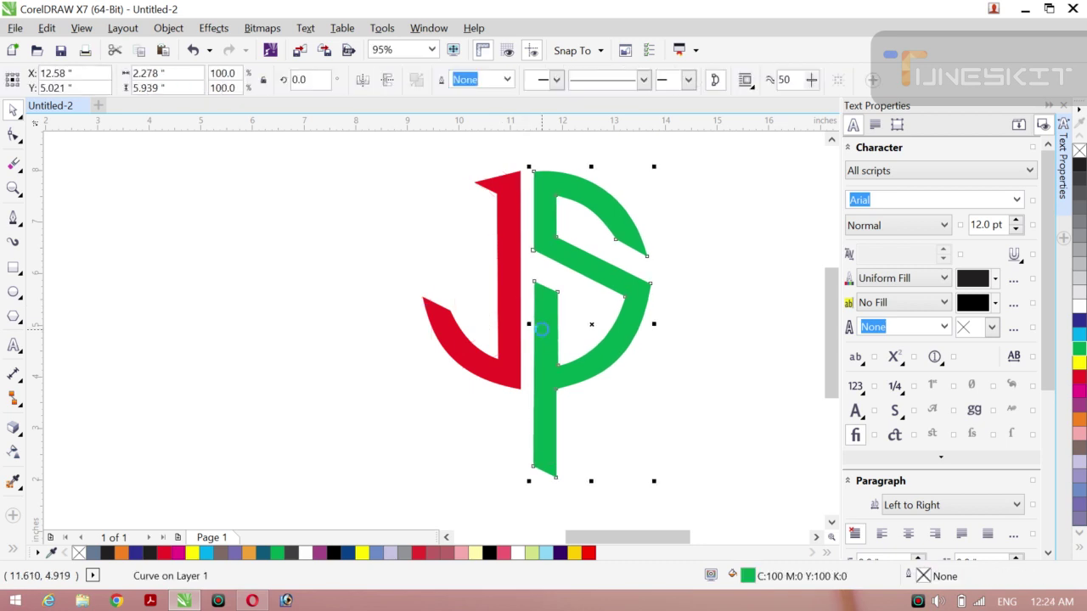
pyautogui.press('Escape')
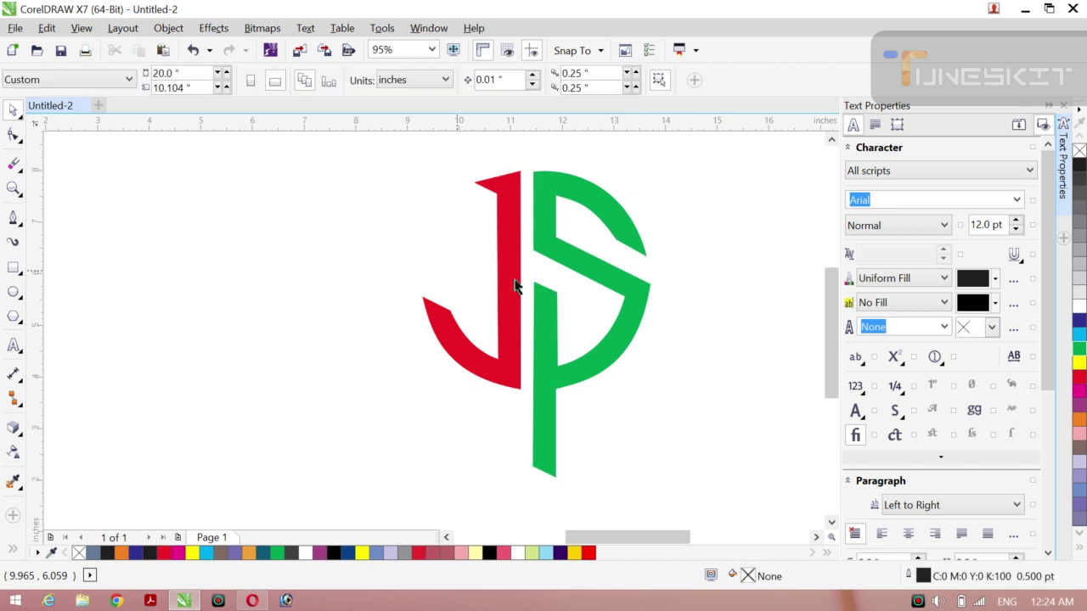
# Step: Fill both the P and the J with orange from the palette
pyautogui.click(609, 351)
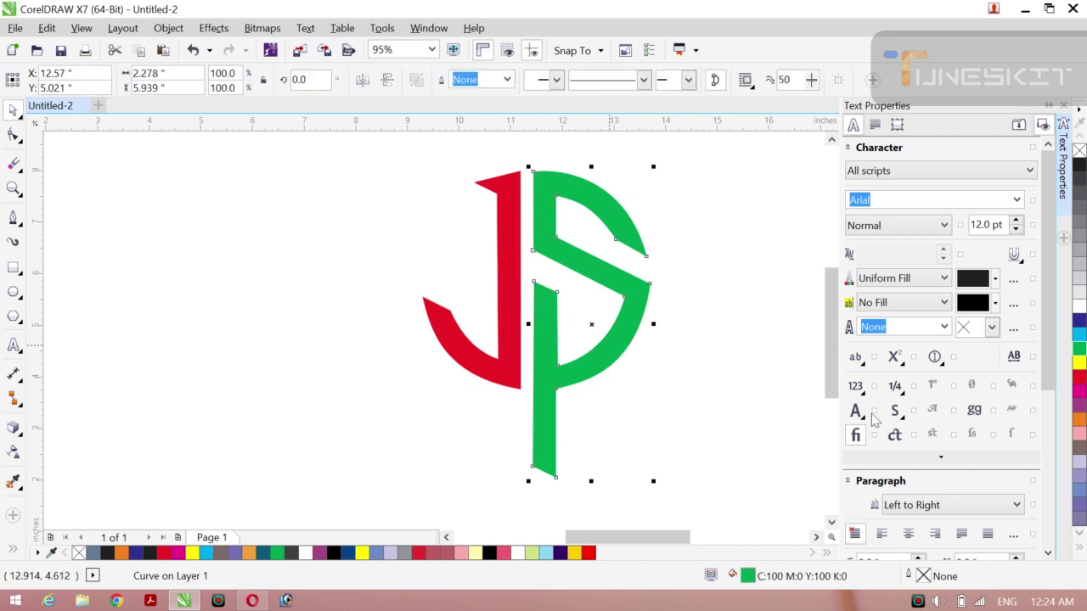
pyautogui.click(1080, 421)
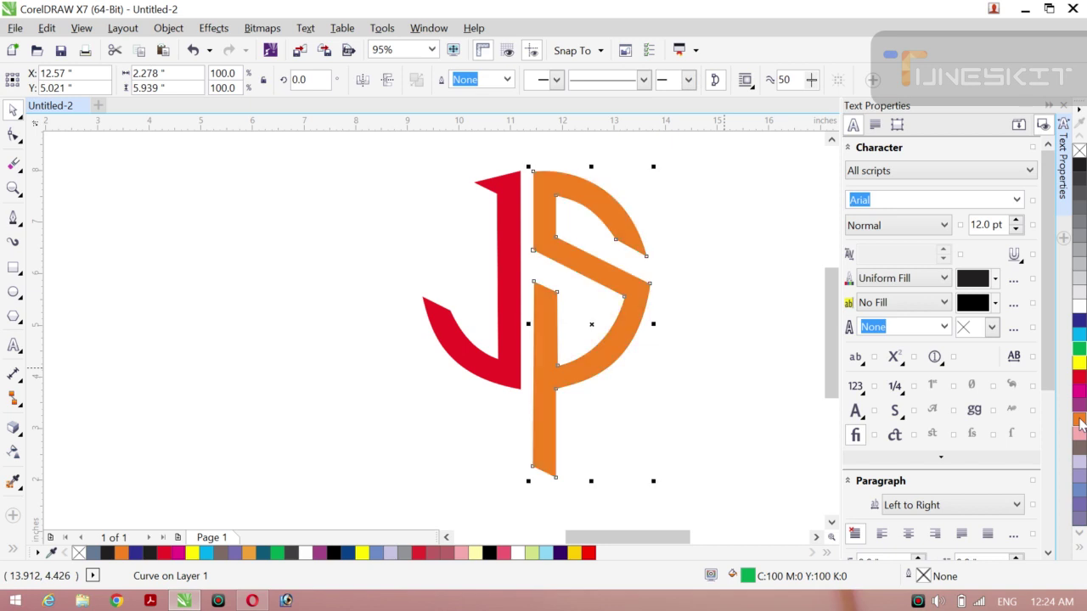
pyautogui.click(324, 251)
pyautogui.click(473, 364)
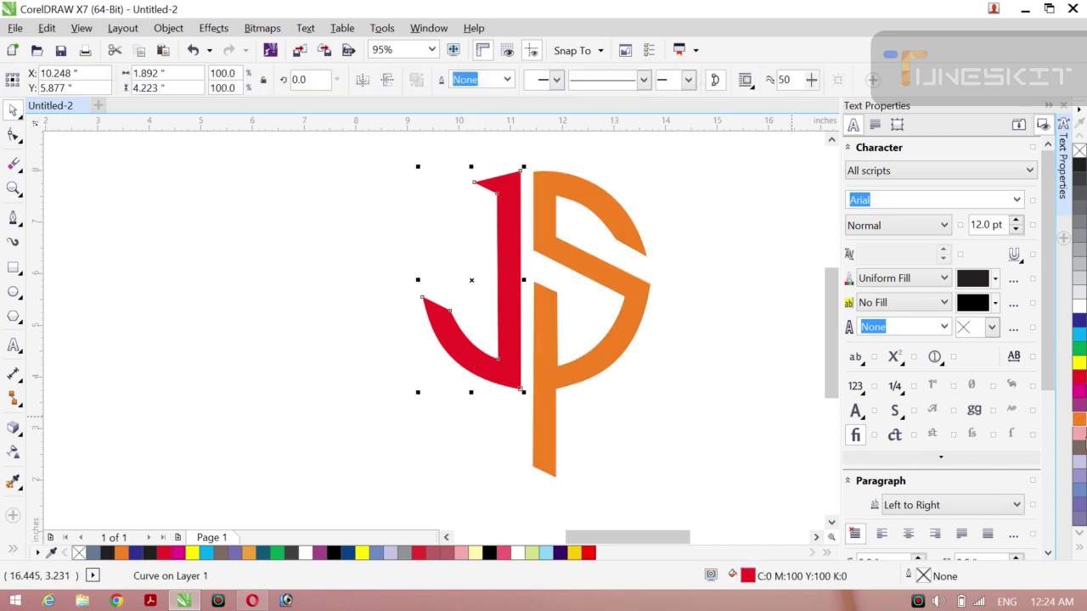
pyautogui.click(1079, 420)
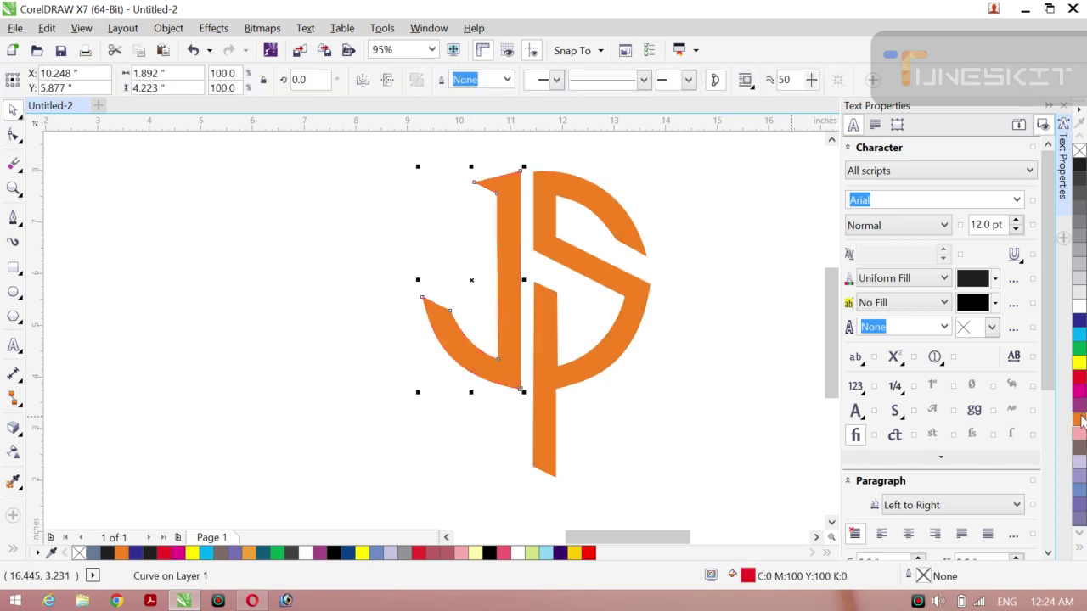
pyautogui.click(412, 260)
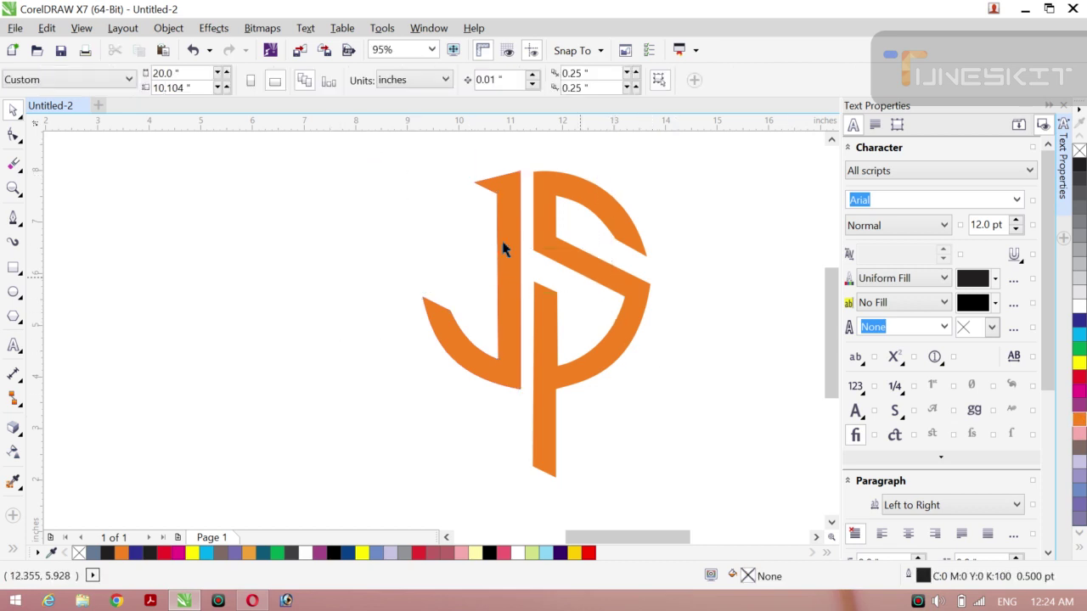
# Step: Drop a copy of the JS monogram to the left and shift the original further right
pyautogui.moveTo(349, 153); pyautogui.dragTo(667, 520)
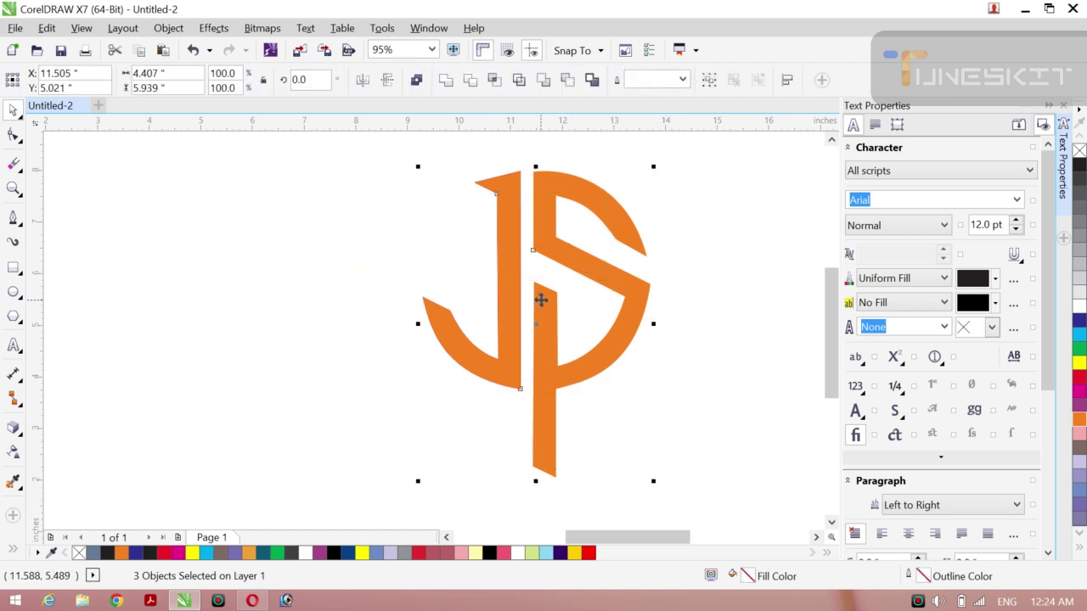
pyautogui.moveTo(535, 323); pyautogui.dragTo(263, 325)
pyautogui.rightClick(258, 310)
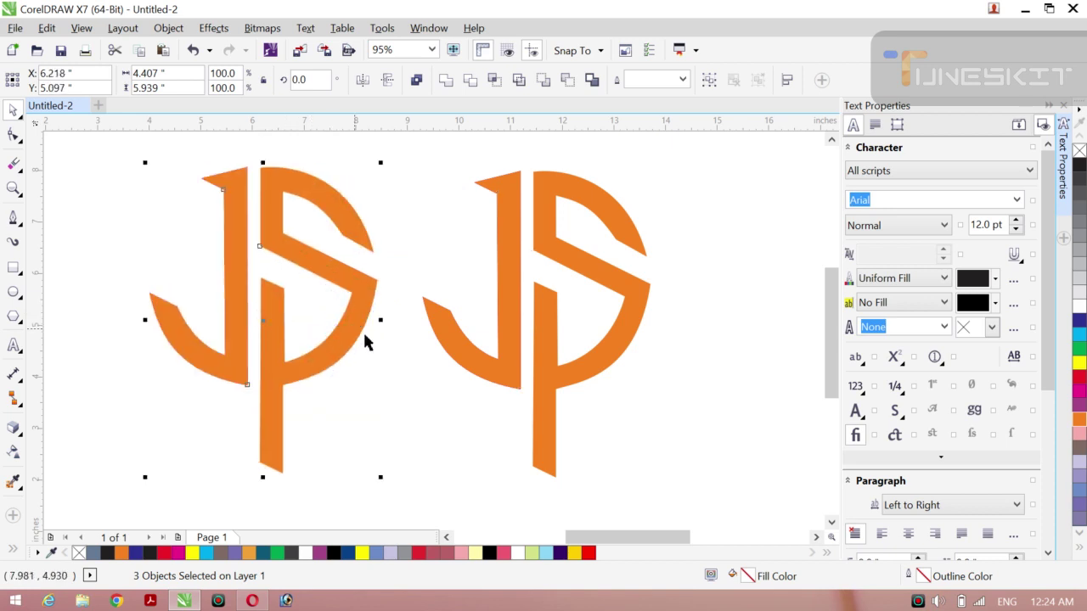
pyautogui.click(391, 376)
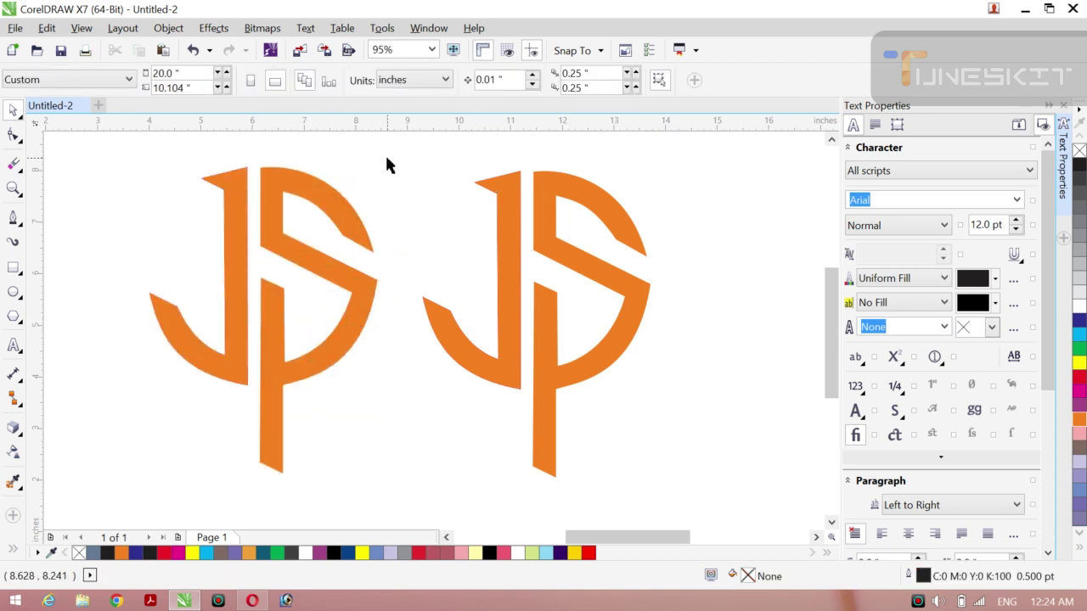
pyautogui.moveTo(387, 165); pyautogui.dragTo(667, 488)
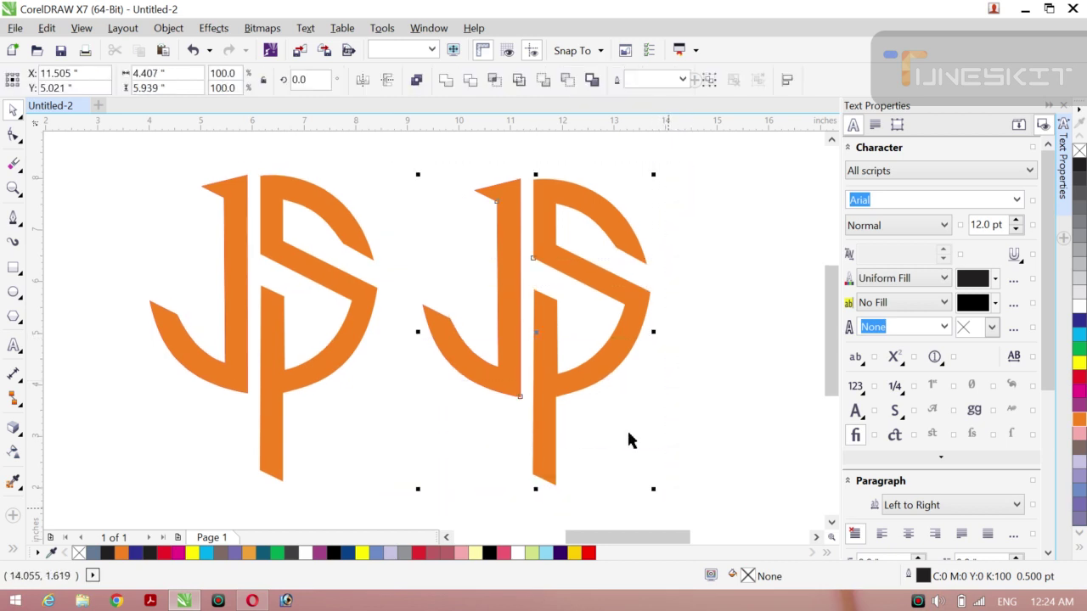
pyautogui.moveTo(533, 337); pyautogui.dragTo(615, 333)
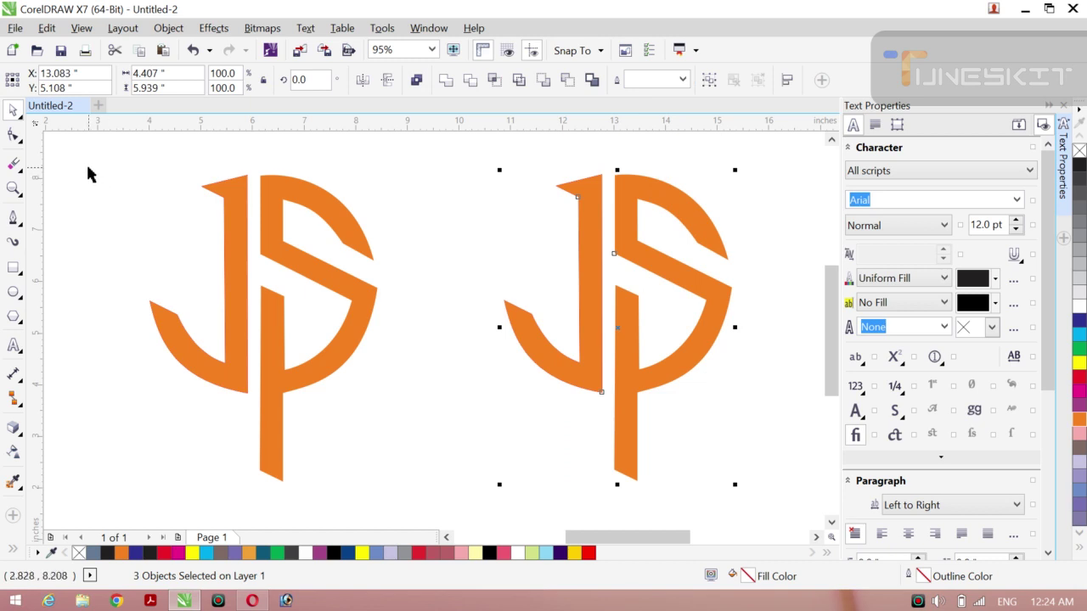
# Step: Shrink and reposition the left copy, then group its three pieces with Ctrl+G
pyautogui.moveTo(87, 168); pyautogui.dragTo(360, 456)
pyautogui.moveTo(263, 333); pyautogui.dragTo(307, 331)
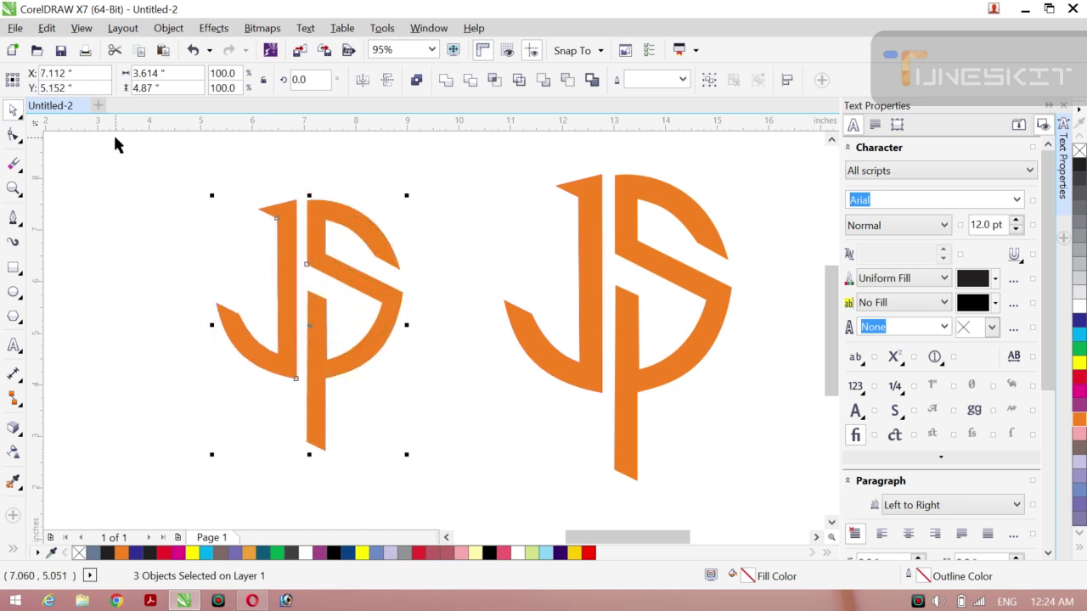
pyautogui.click(21, 119)
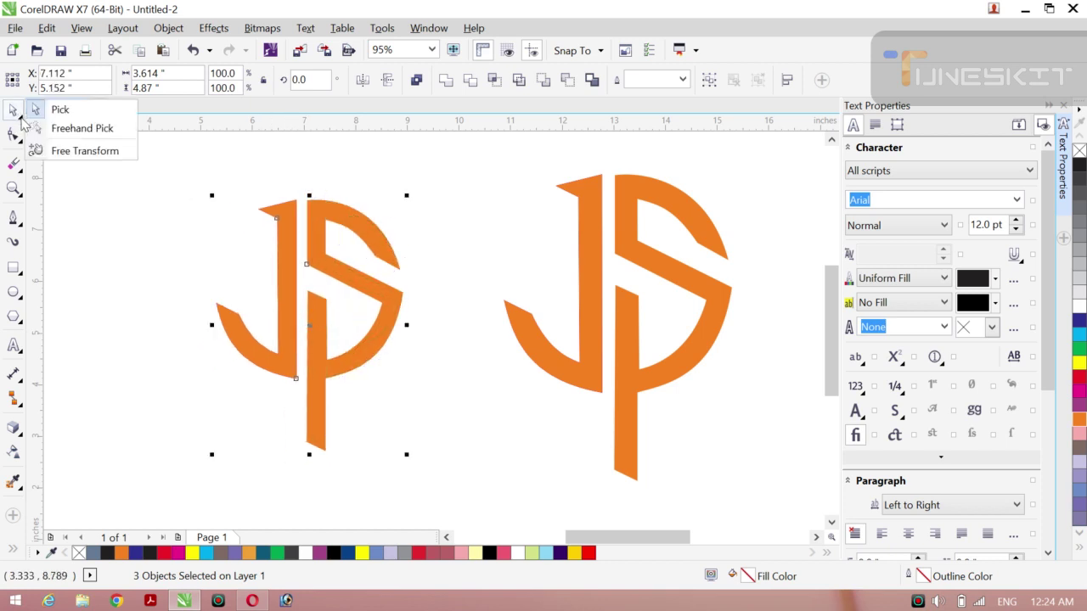
pyautogui.click(89, 167)
pyautogui.moveTo(176, 180); pyautogui.dragTo(424, 485)
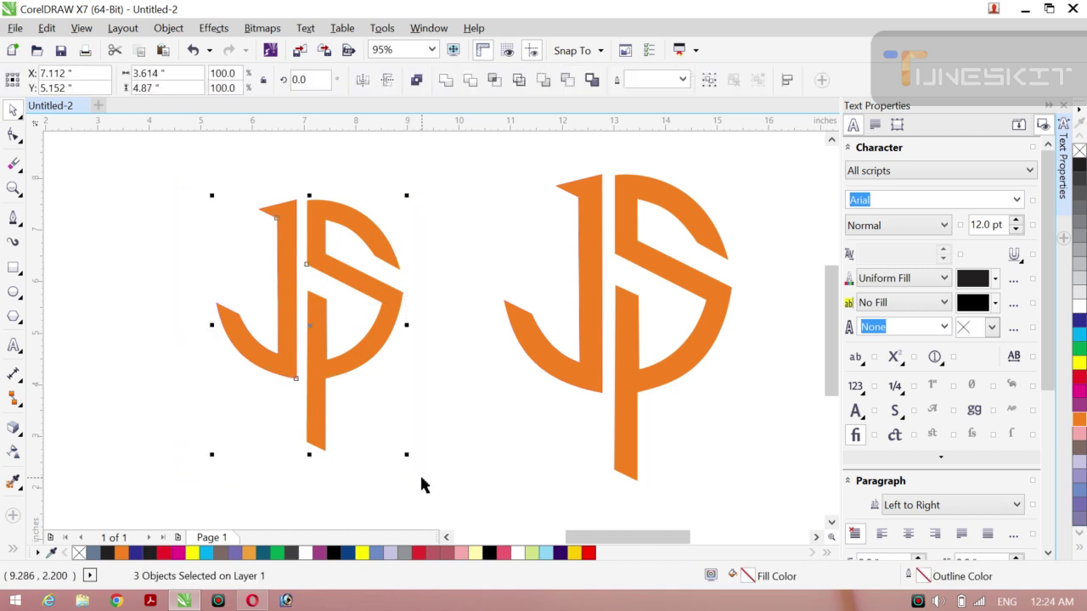
pyautogui.hotkey('ctrl', 'g')
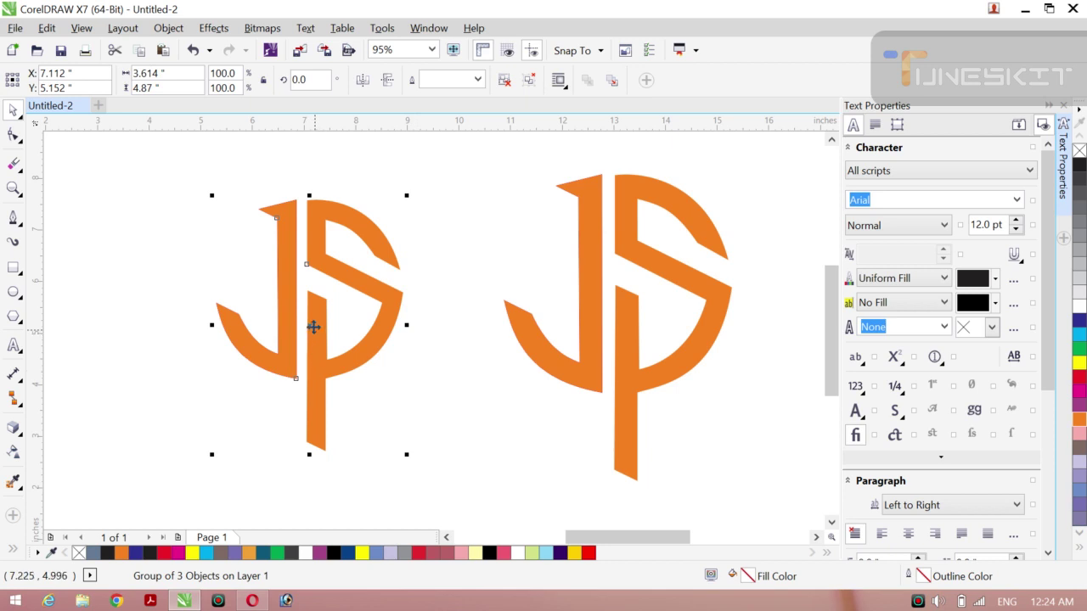
pyautogui.click(313, 327)
pyautogui.click(177, 311)
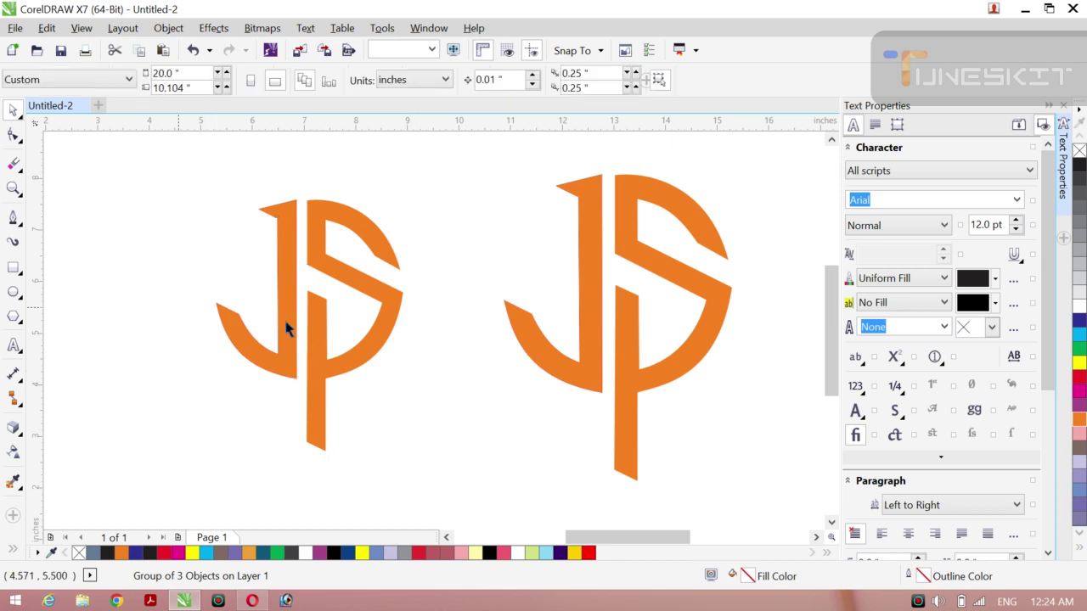
# Step: Nudge the left monogram group slightly right and down and try the Envelope tool on it
pyautogui.moveTo(316, 344); pyautogui.dragTo(324, 347)
pyautogui.click(129, 348)
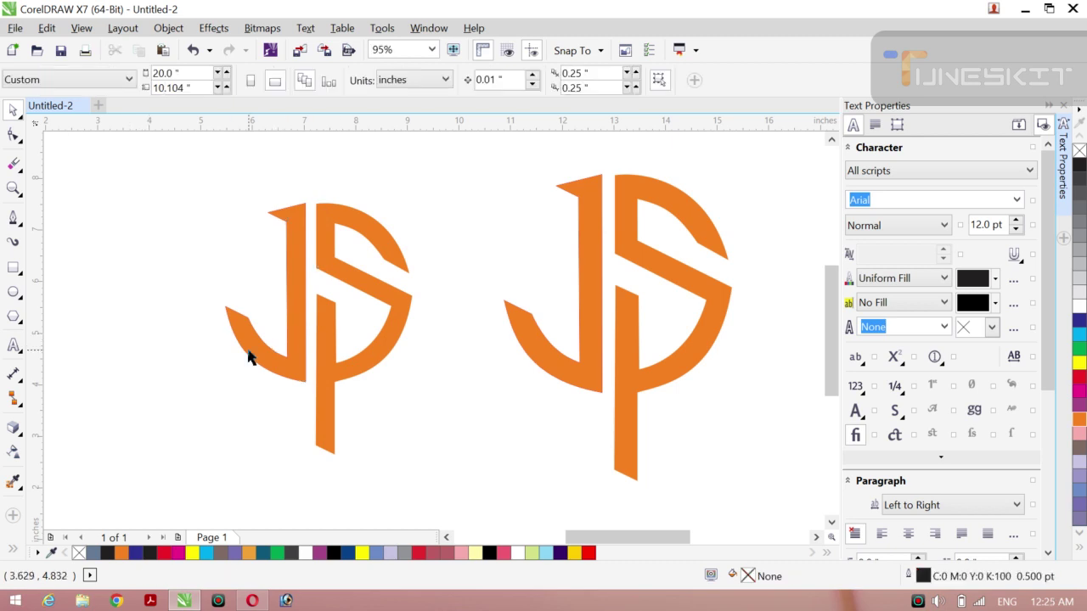
pyautogui.click(328, 345)
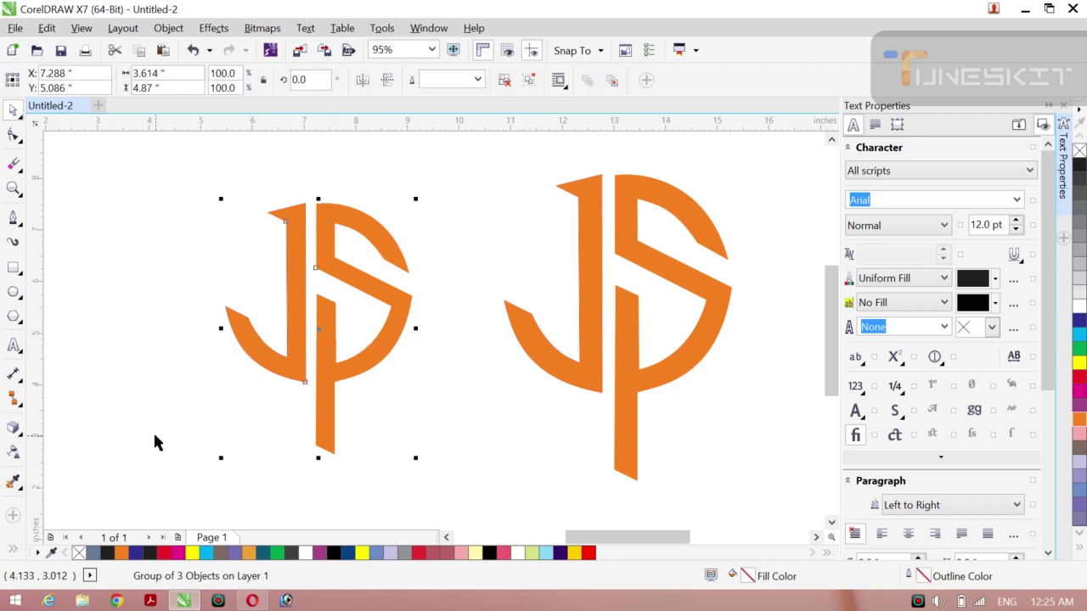
pyautogui.click(13, 427)
pyautogui.click(64, 500)
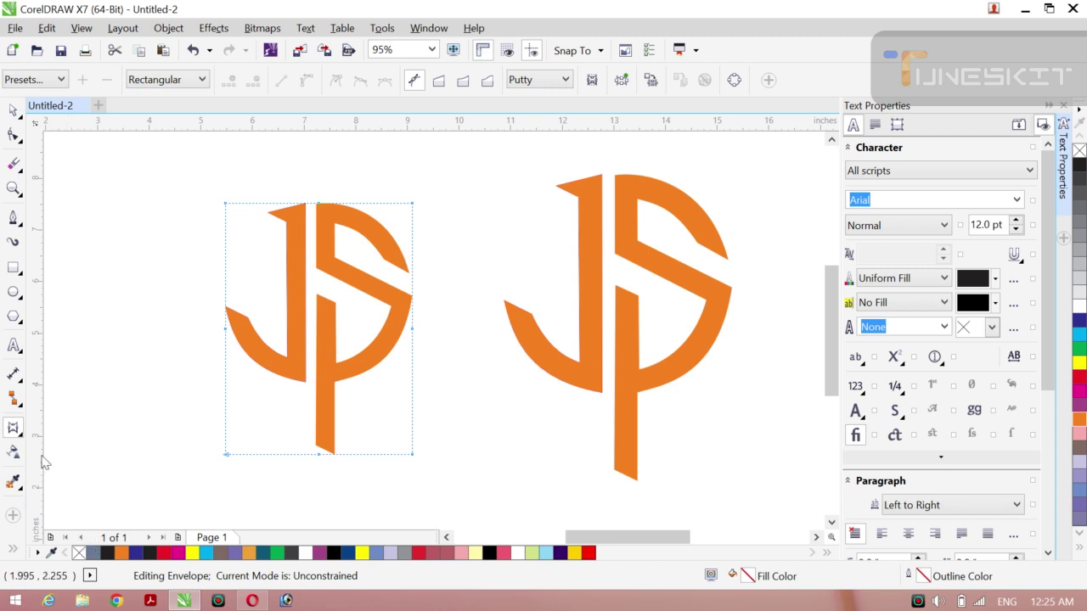
# Step: Reselect the left group with the Pick tool and bring up the interactive effects flyout
pyautogui.click(23, 119)
pyautogui.click(49, 107)
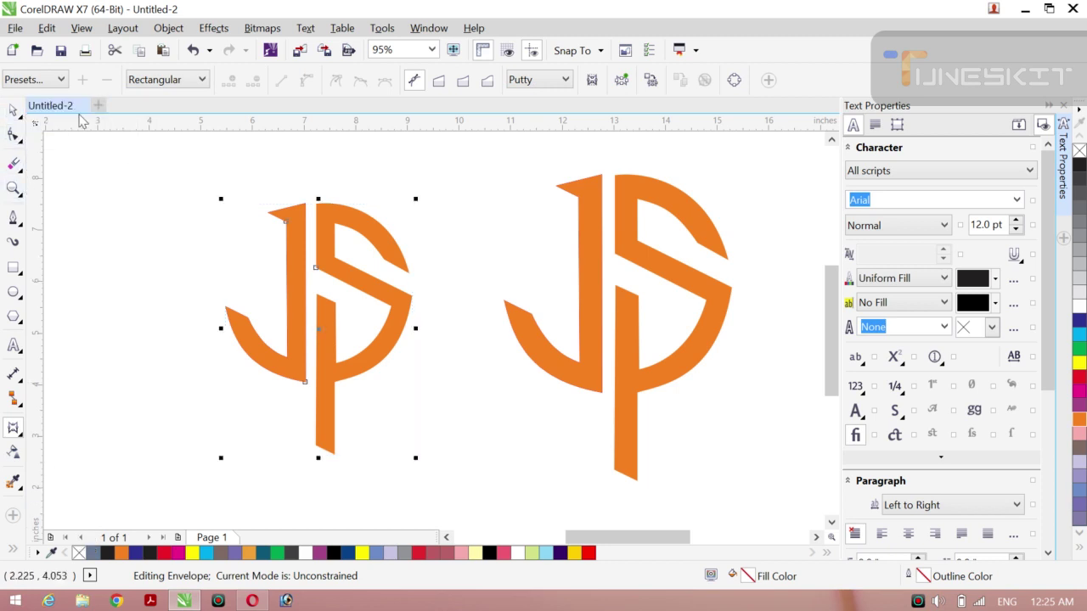
pyautogui.click(100, 247)
pyautogui.click(274, 362)
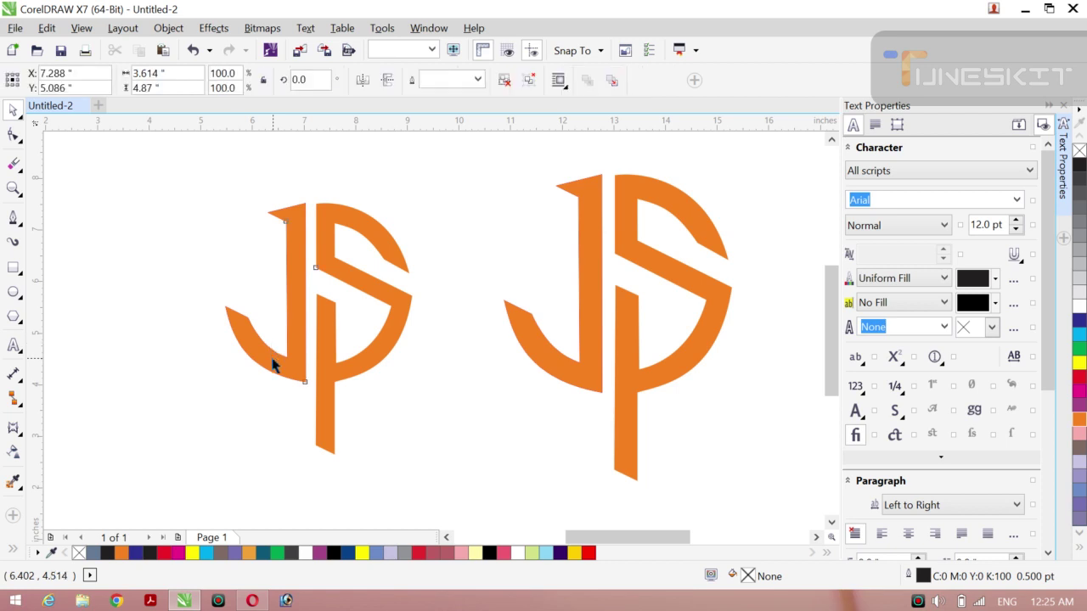
pyautogui.click(22, 491)
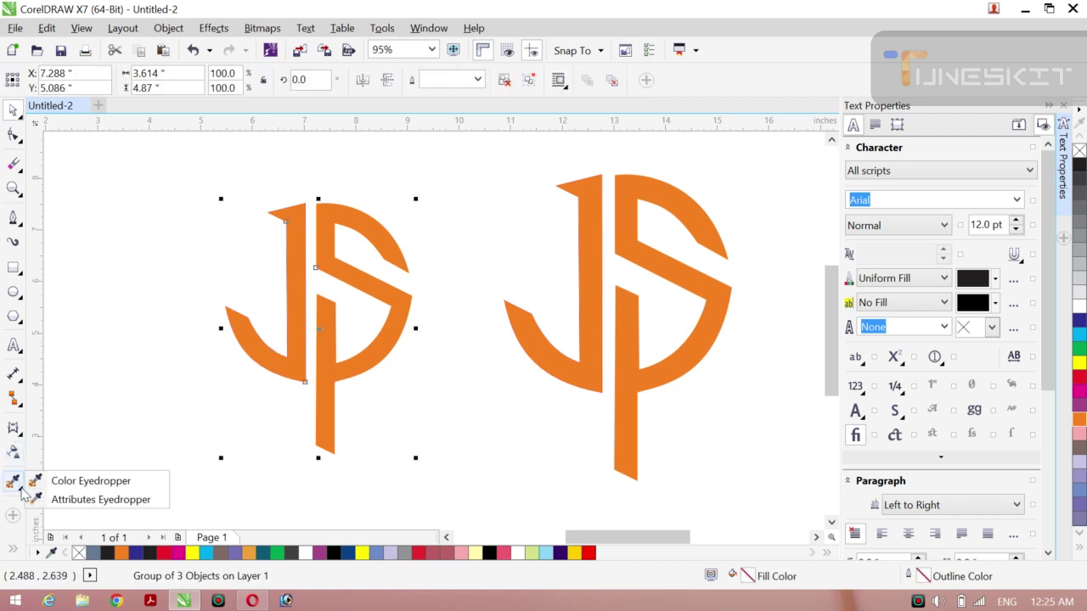
pyautogui.click(19, 434)
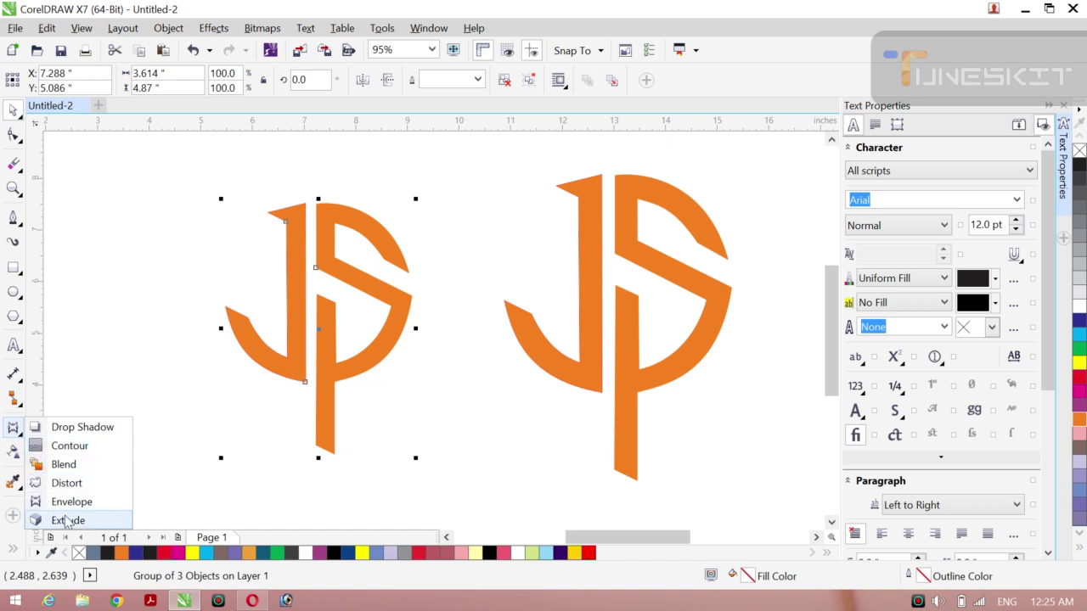
# Step: Extrude the left monogram with depth 5 and move it up and to the left
pyautogui.click(67, 521)
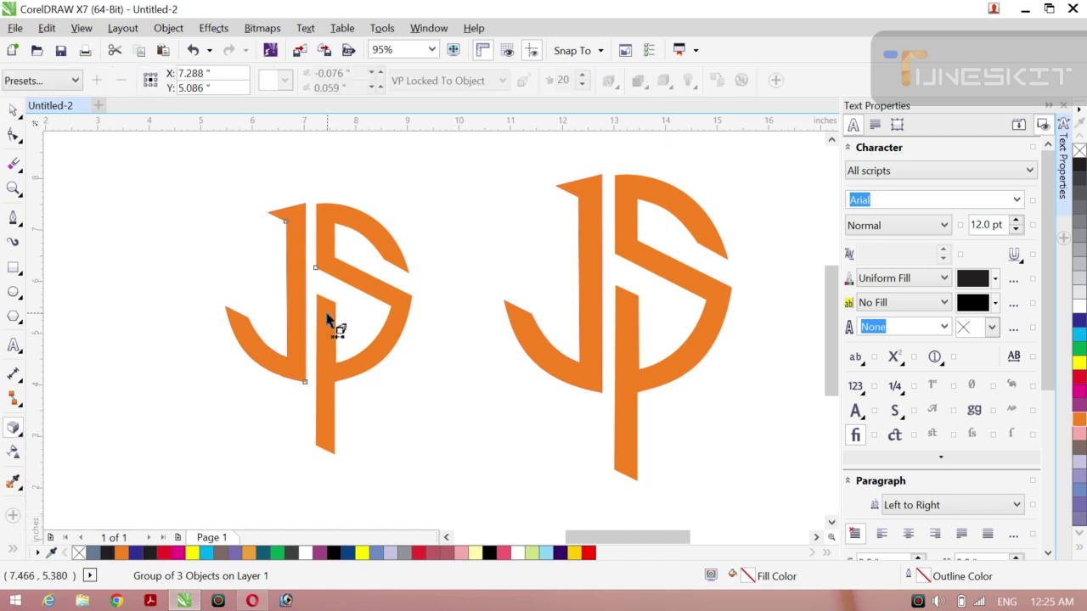
pyautogui.moveTo(327, 320); pyautogui.dragTo(318, 327)
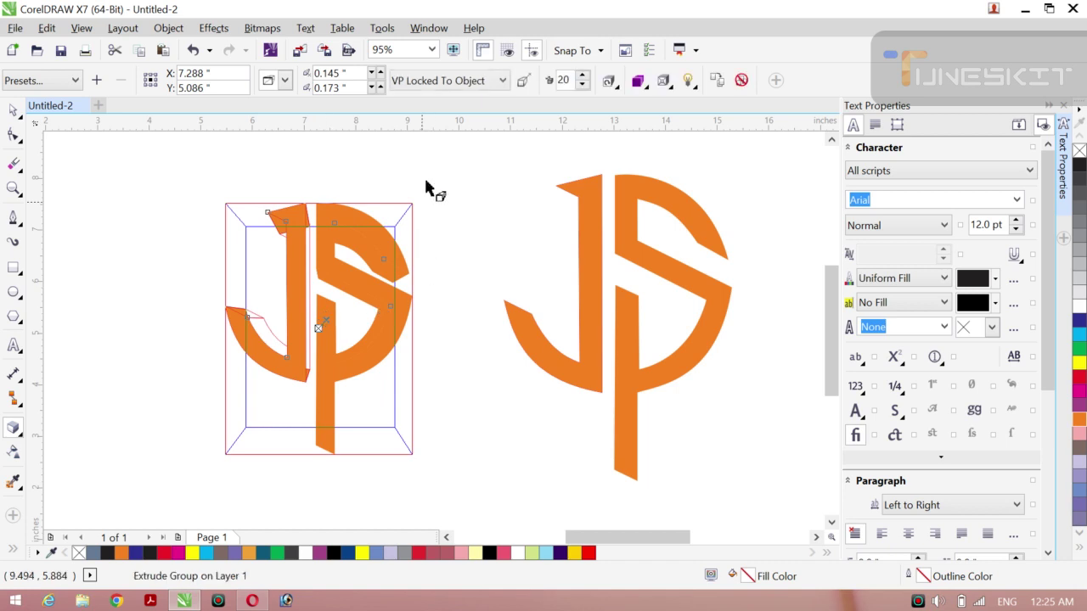
pyautogui.moveTo(584, 88); pyautogui.dragTo(583, 84)
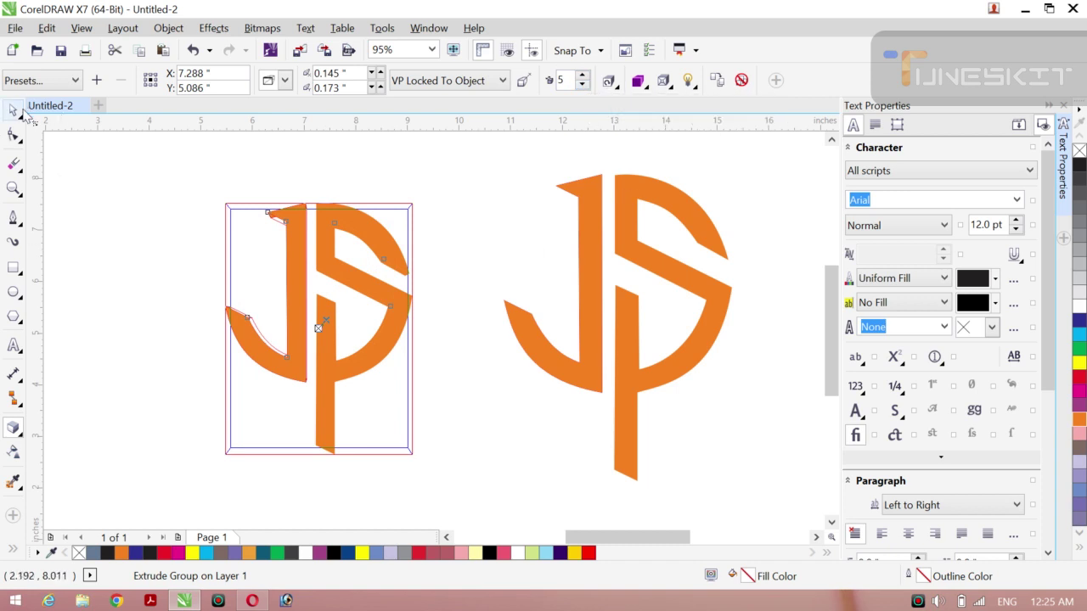
pyautogui.click(22, 119)
pyautogui.click(121, 225)
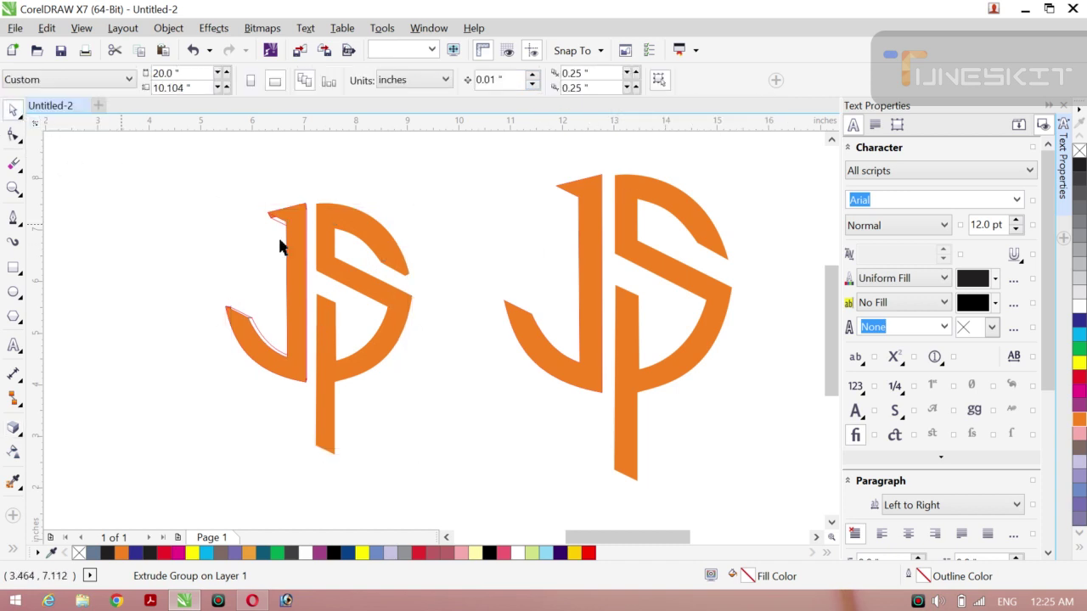
pyautogui.click(311, 322)
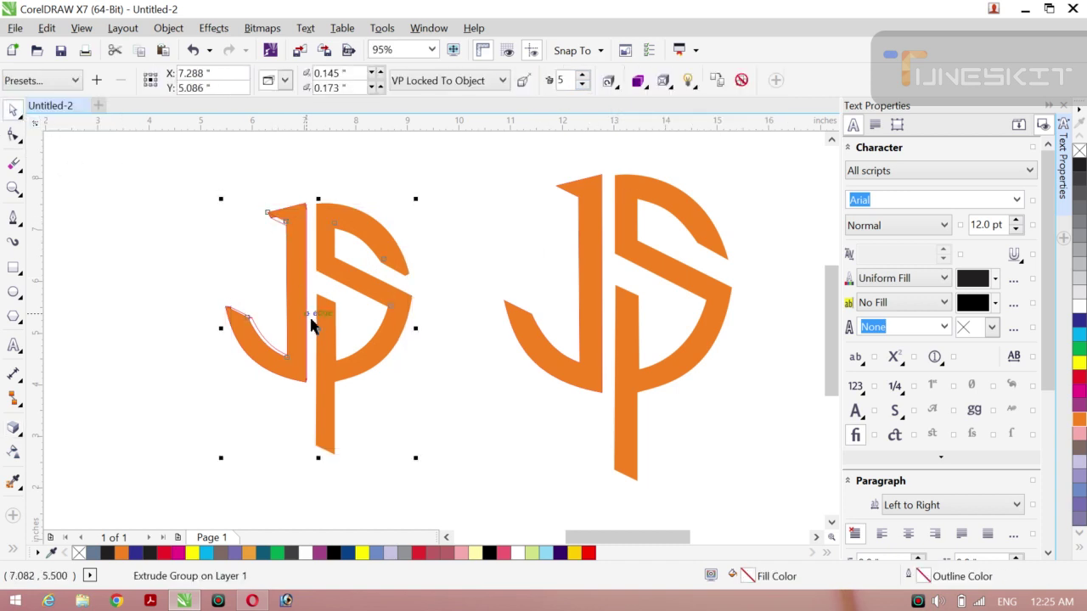
pyautogui.moveTo(315, 332); pyautogui.dragTo(253, 308)
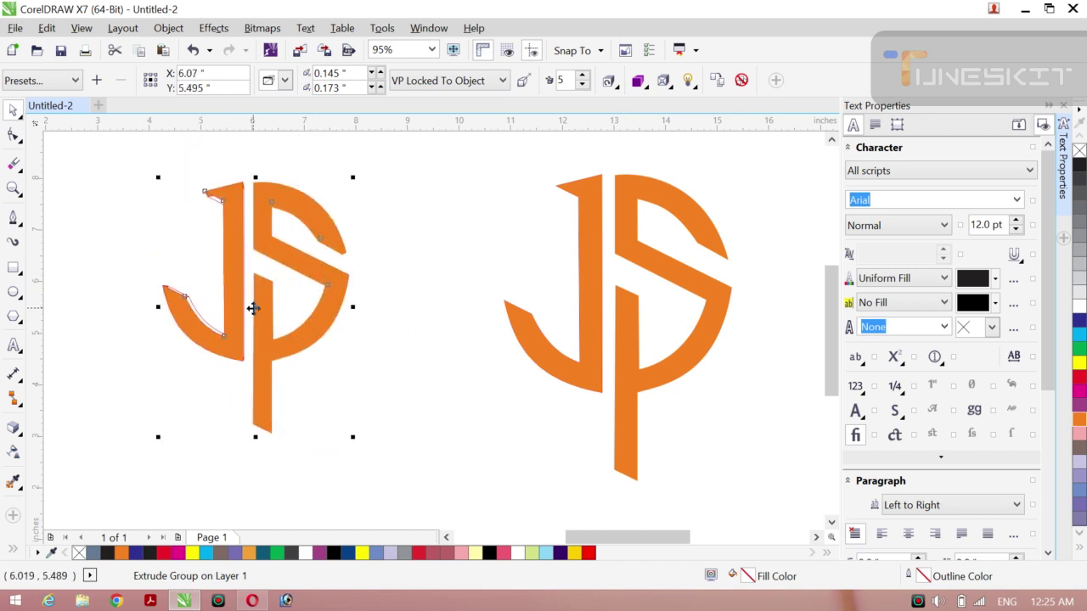
pyautogui.rightClick(254, 314)
pyautogui.click(155, 247)
pyautogui.click(155, 247)
pyautogui.click(267, 312)
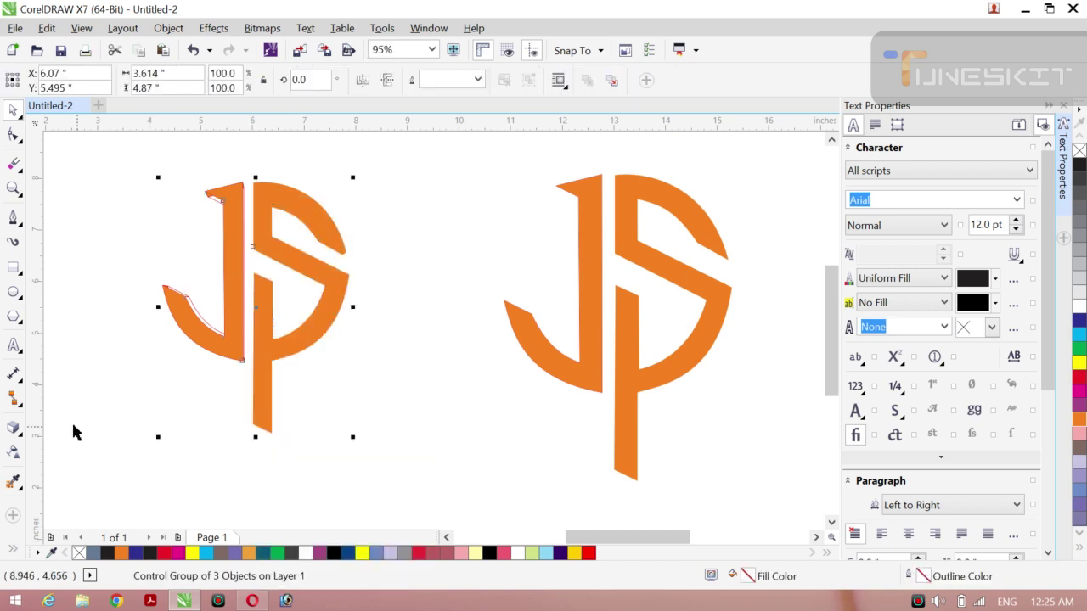
pyautogui.click(11, 429)
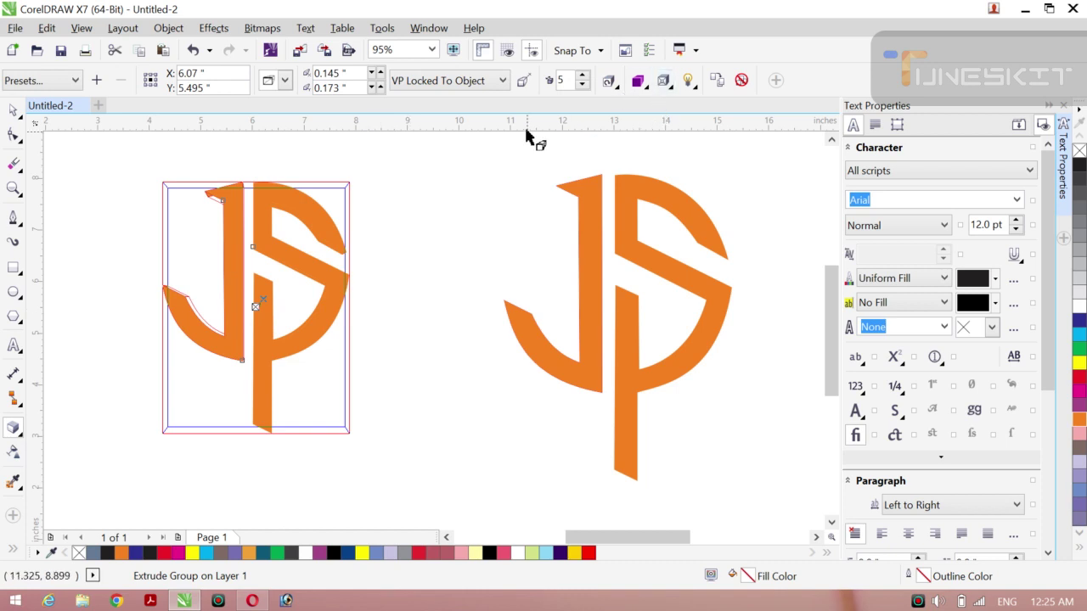
# Step: Try solid red, solid green and object-fill colours for the extrusion
pyautogui.click(638, 81)
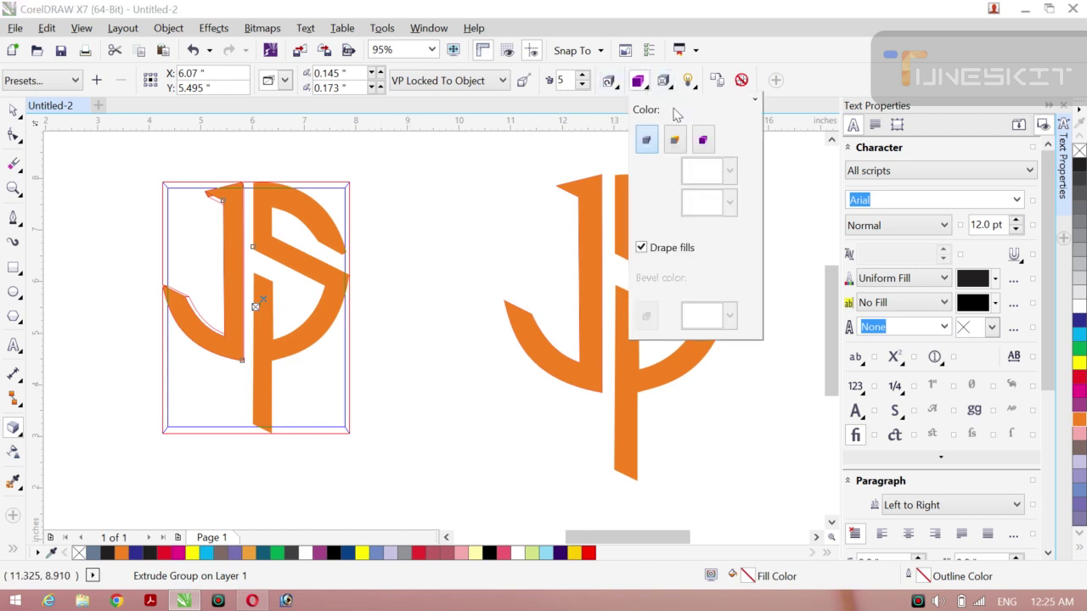
pyautogui.click(677, 141)
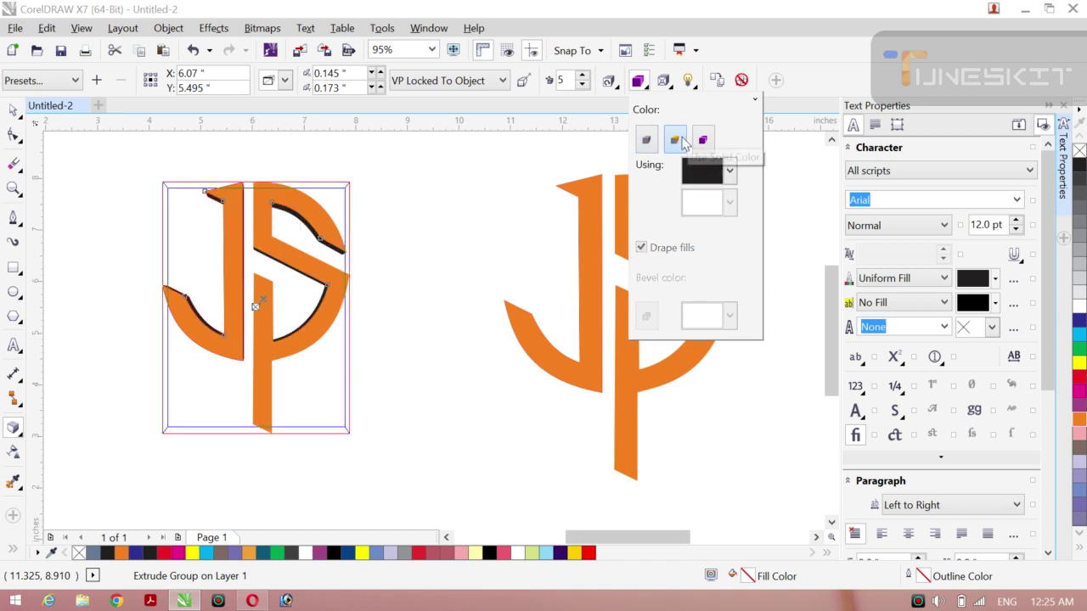
pyautogui.click(730, 173)
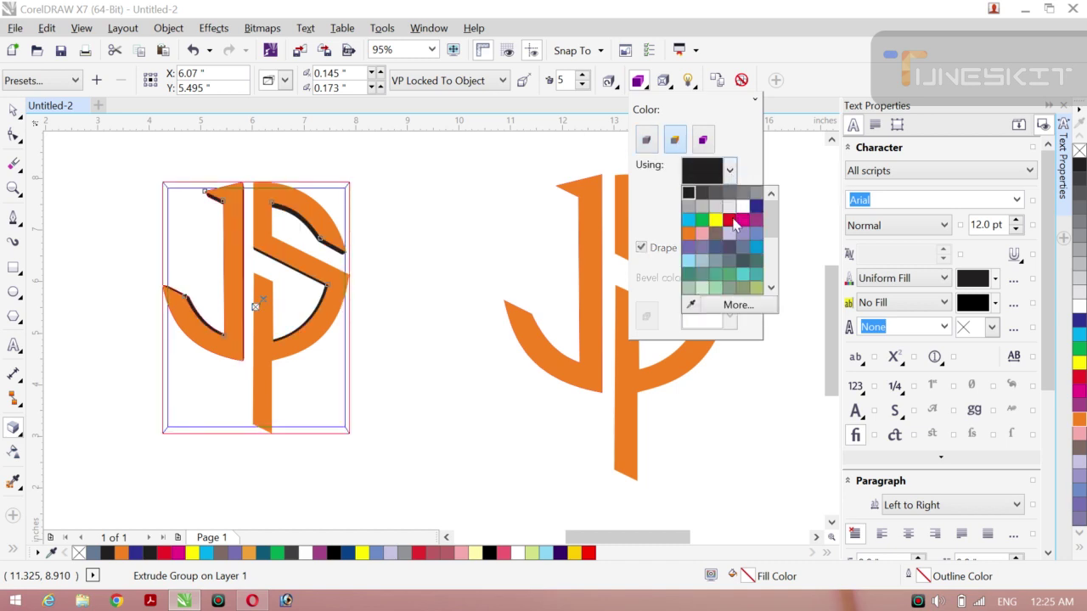
pyautogui.click(735, 219)
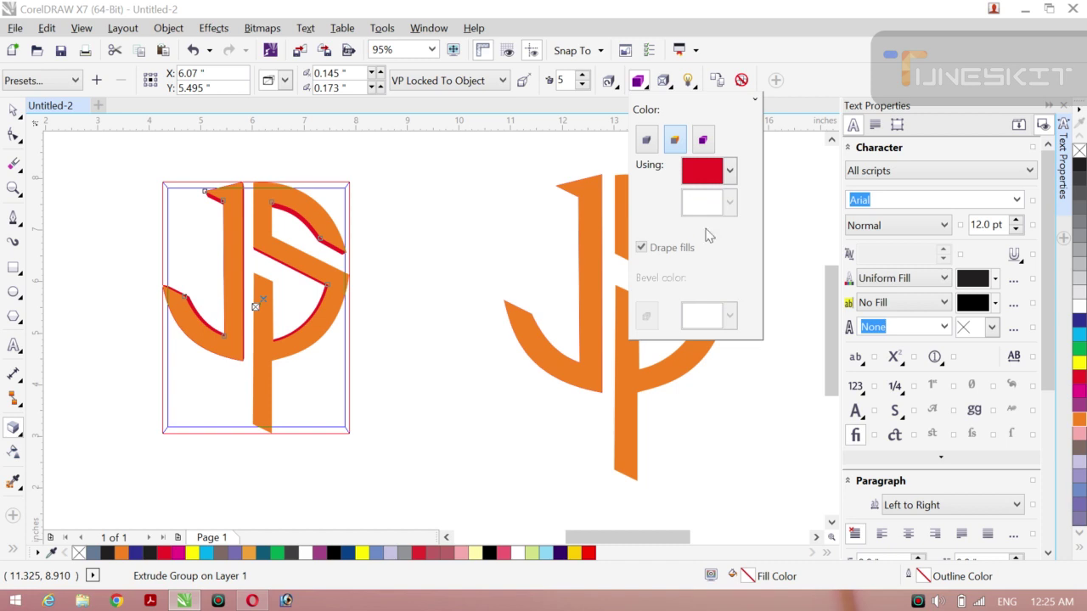
pyautogui.click(729, 173)
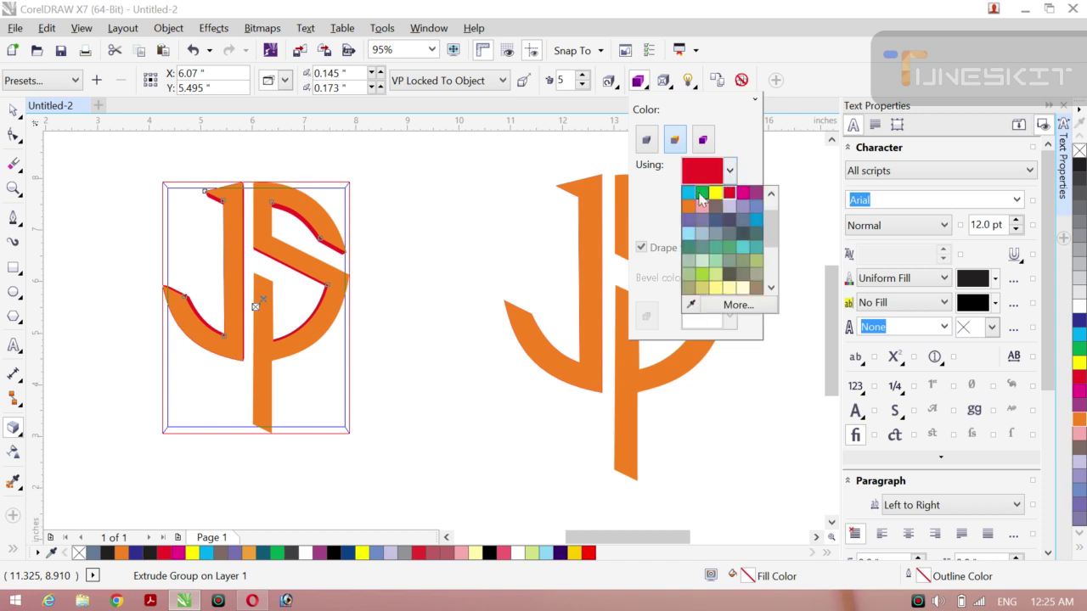
pyautogui.click(702, 194)
pyautogui.click(703, 140)
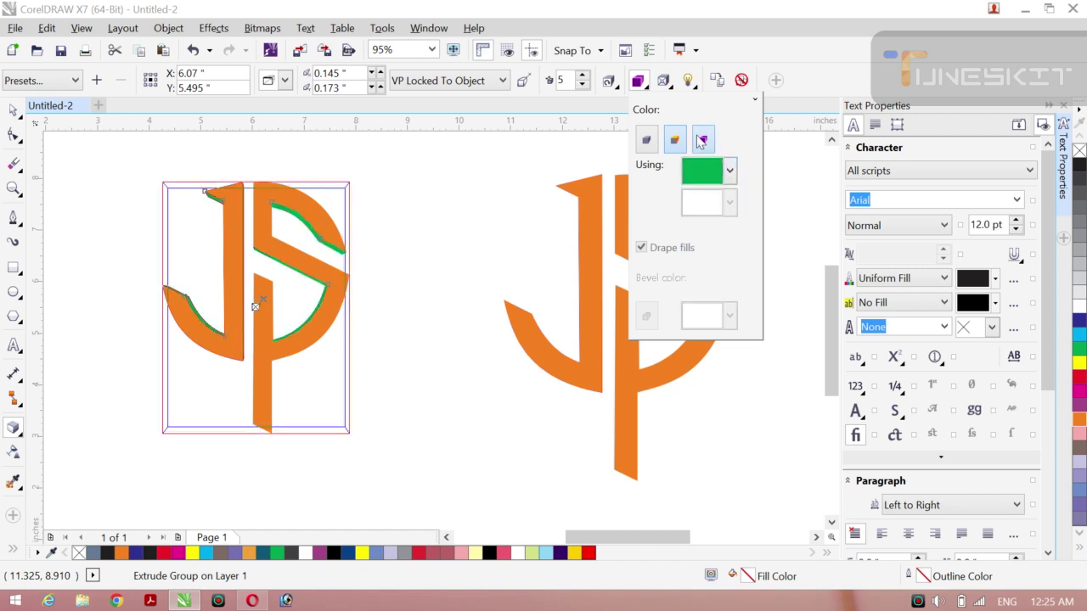
pyautogui.click(675, 142)
pyautogui.click(647, 142)
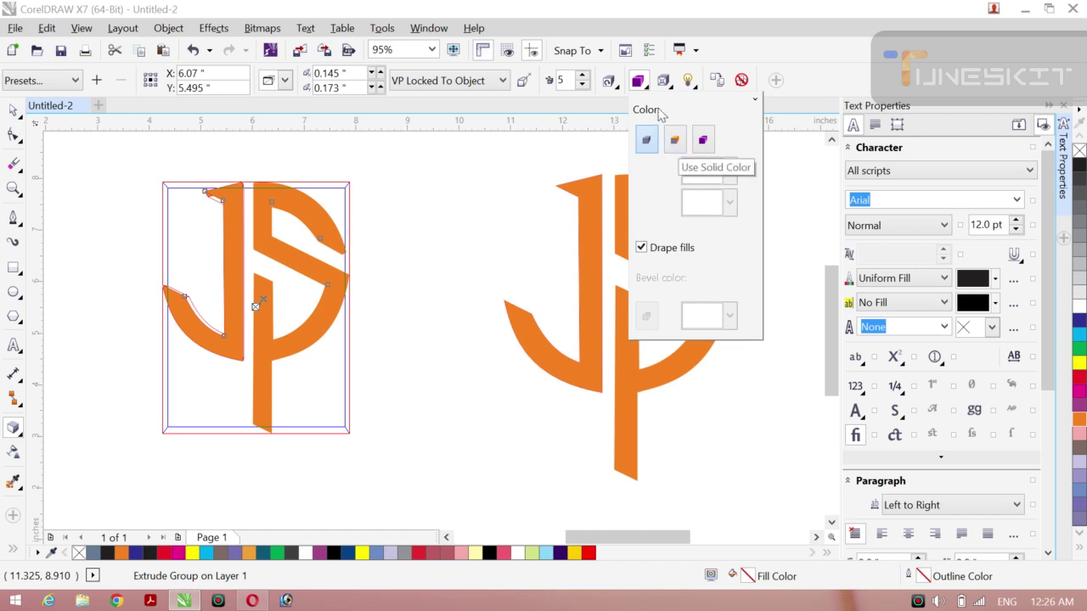
# Step: Set the extrusion to Use Color Shading with green as the end colour
pyautogui.click(702, 141)
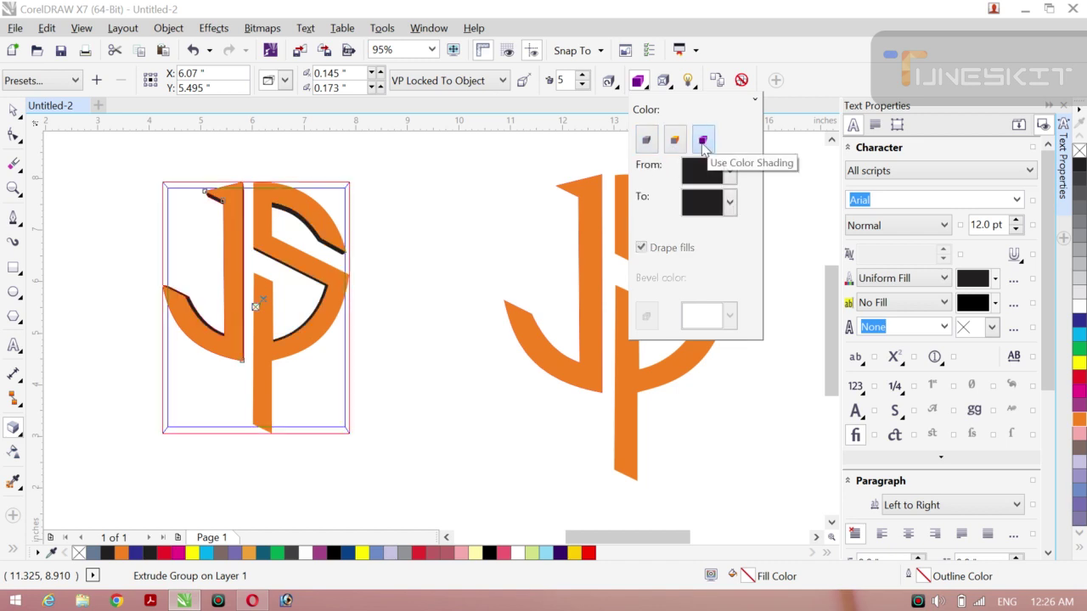
pyautogui.click(729, 202)
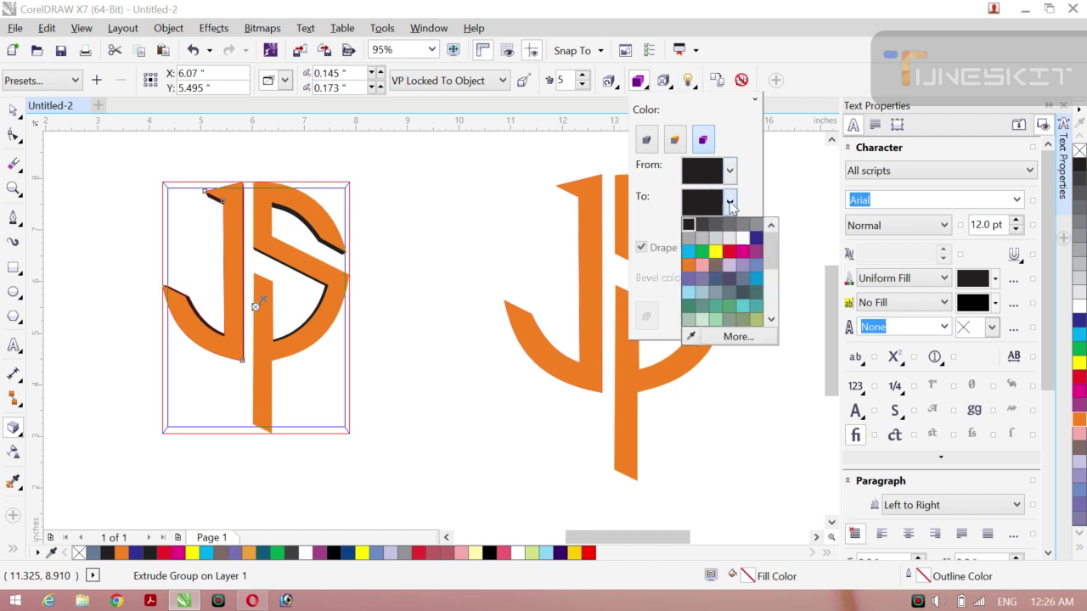
pyautogui.click(700, 252)
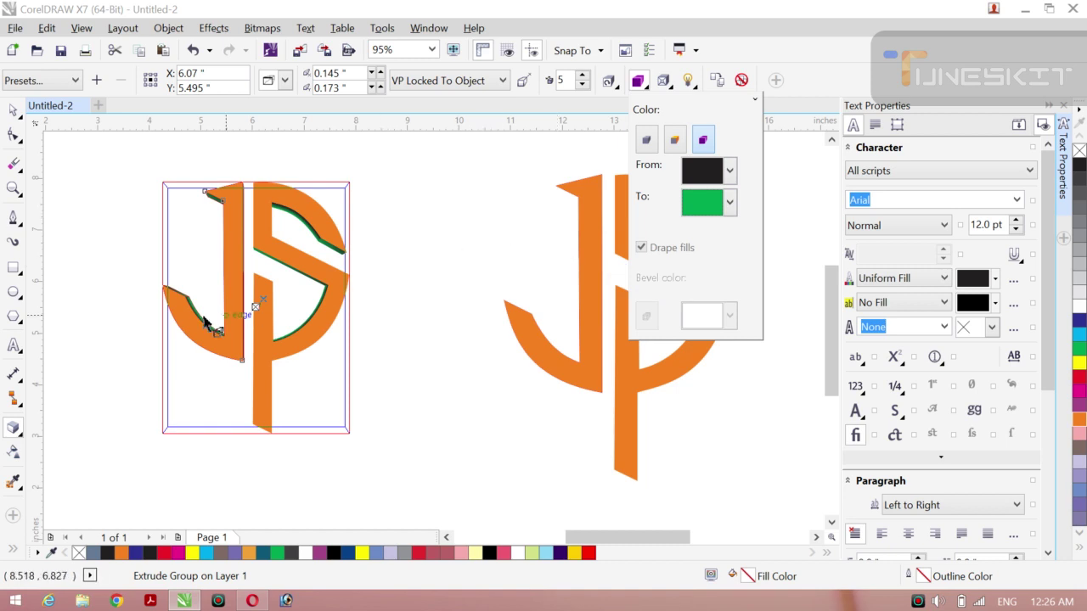
pyautogui.click(256, 309)
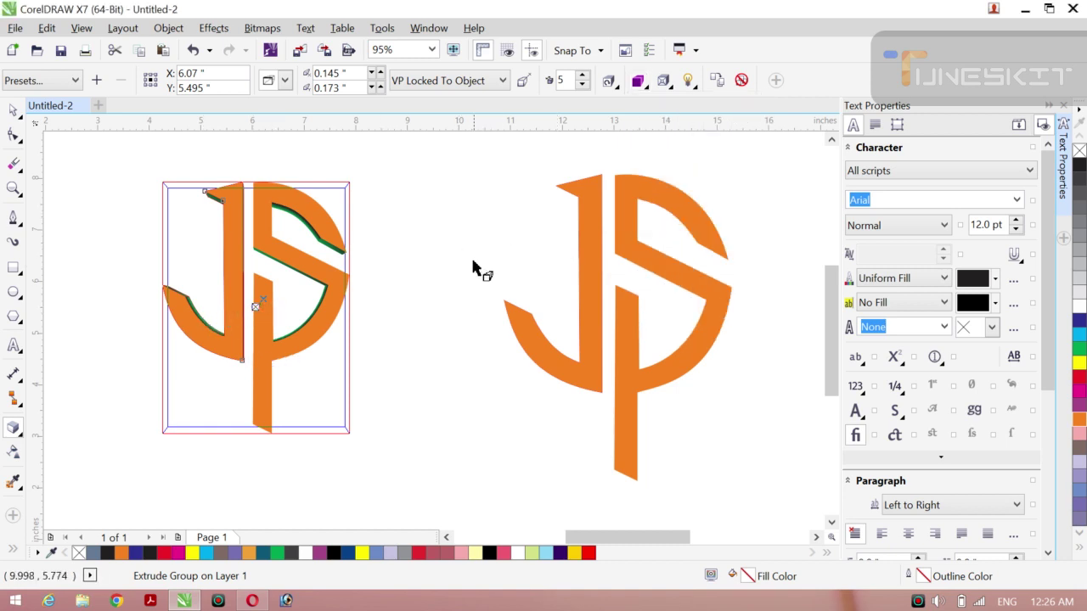
pyautogui.click(26, 123)
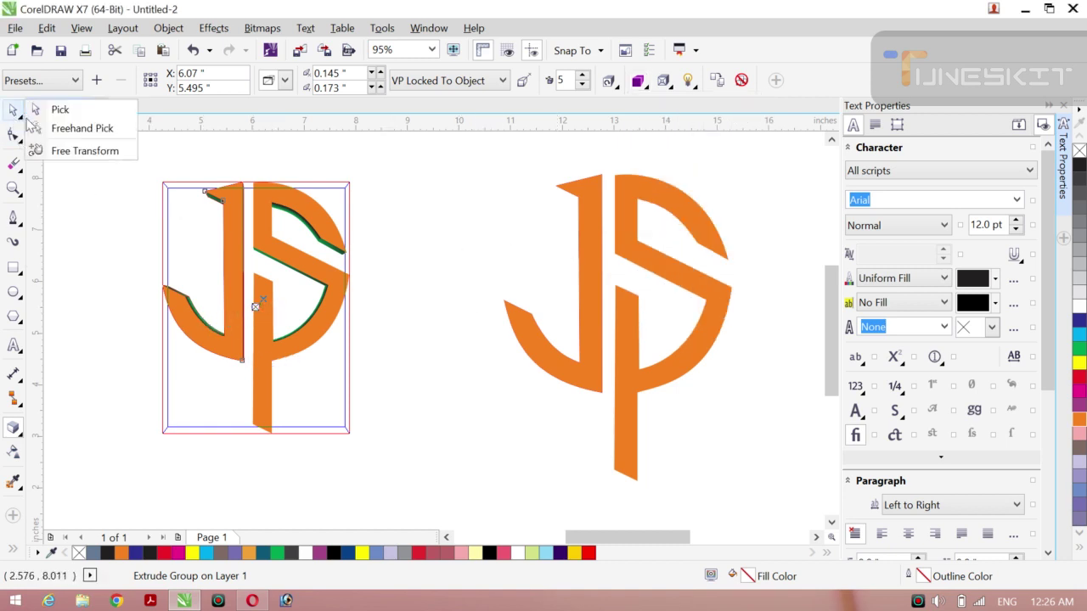
# Step: Reselect the extruded left logo and nudge it slightly to the right
pyautogui.click(51, 107)
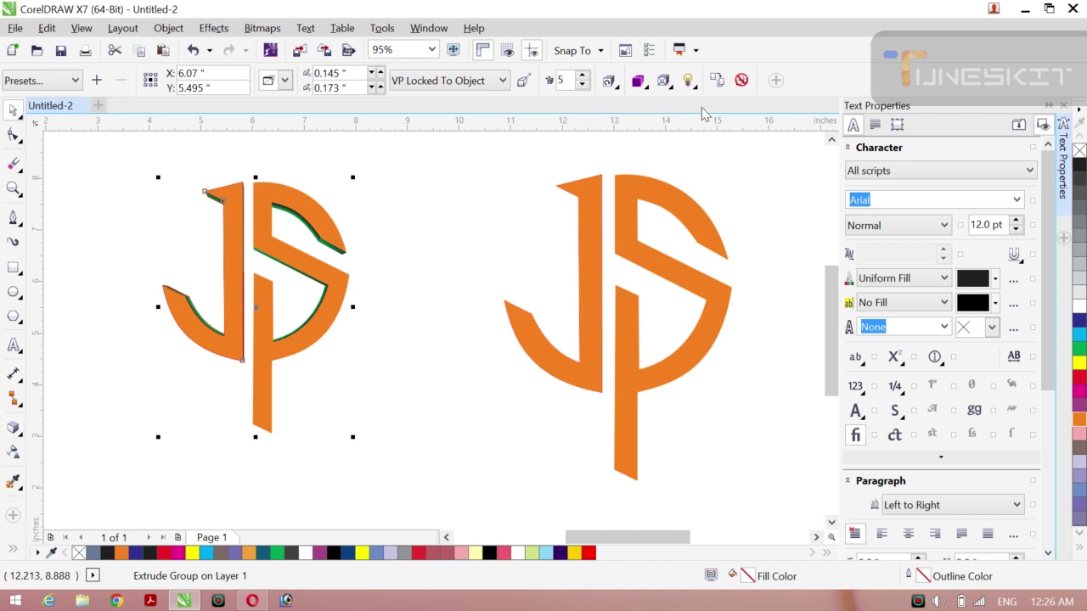
pyautogui.moveTo(546, 211); pyautogui.dragTo(273, 263)
pyautogui.click(272, 253)
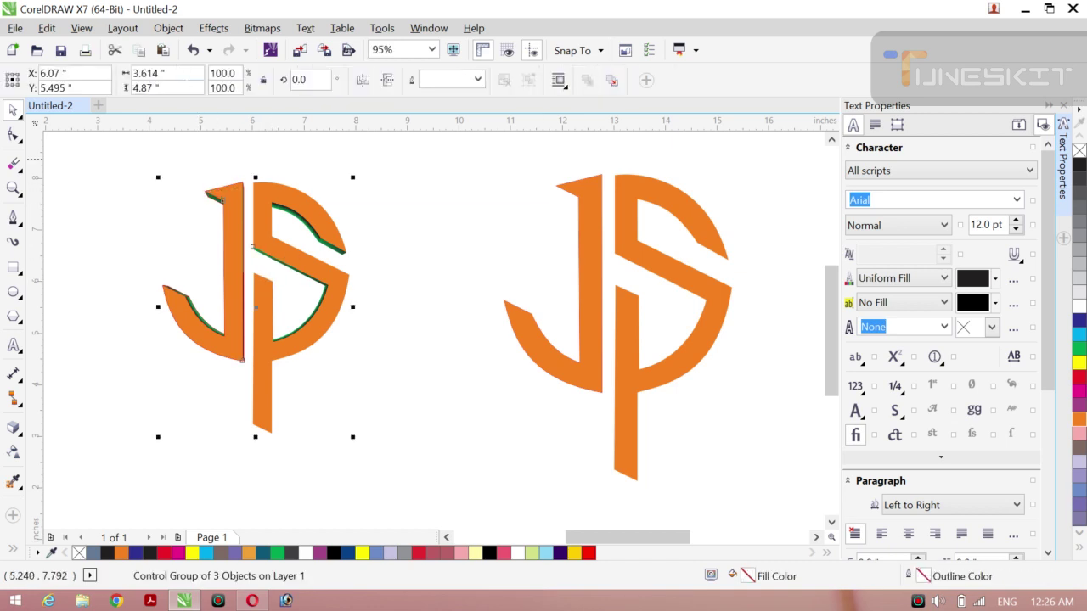
pyautogui.click(168, 28)
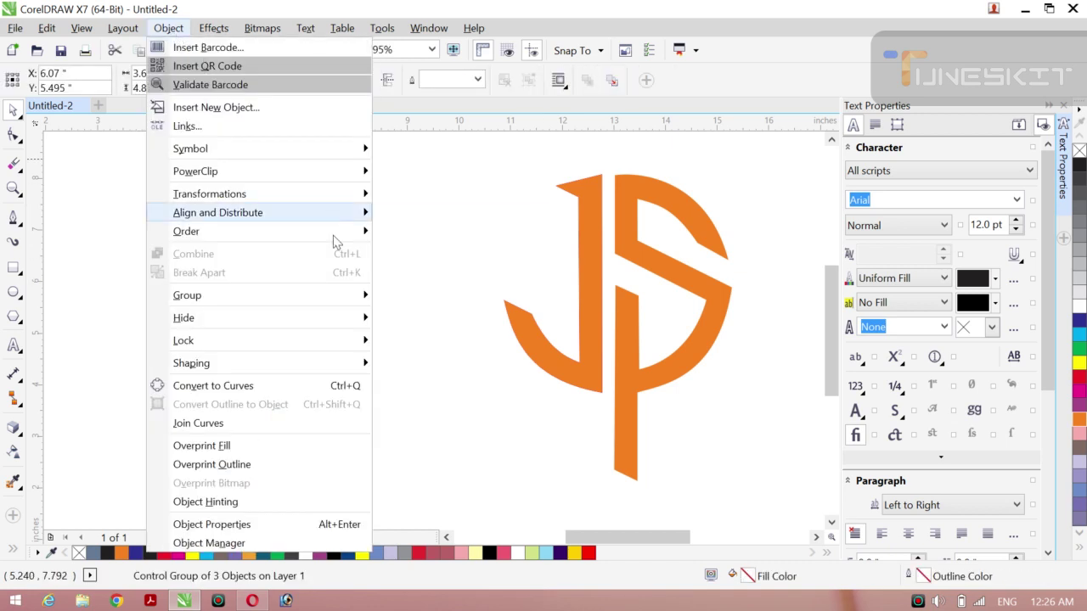
pyautogui.click(418, 288)
pyautogui.click(416, 279)
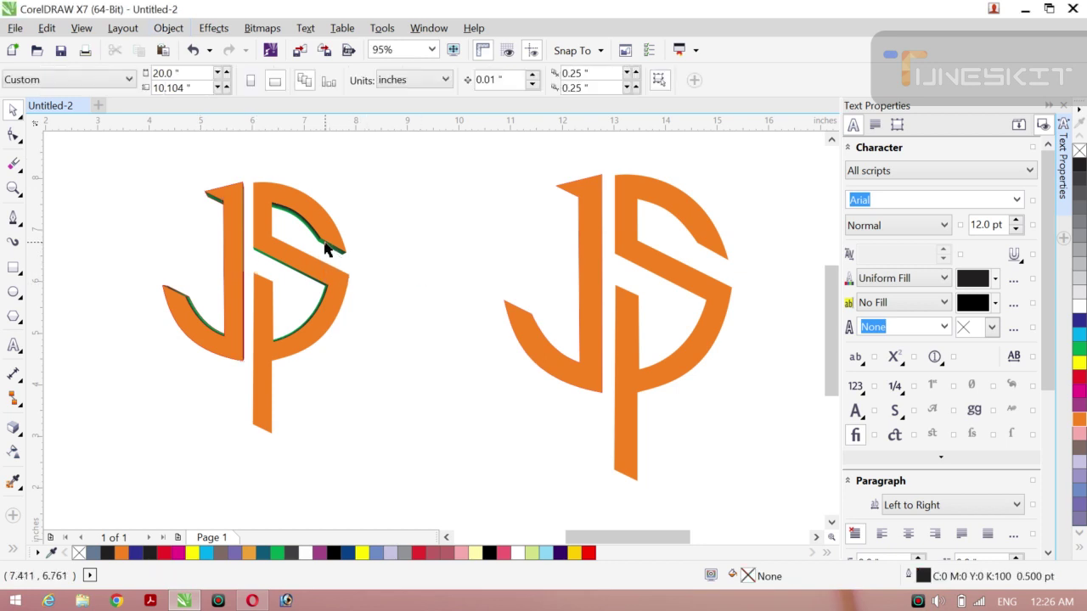
pyautogui.moveTo(327, 248); pyautogui.dragTo(343, 244)
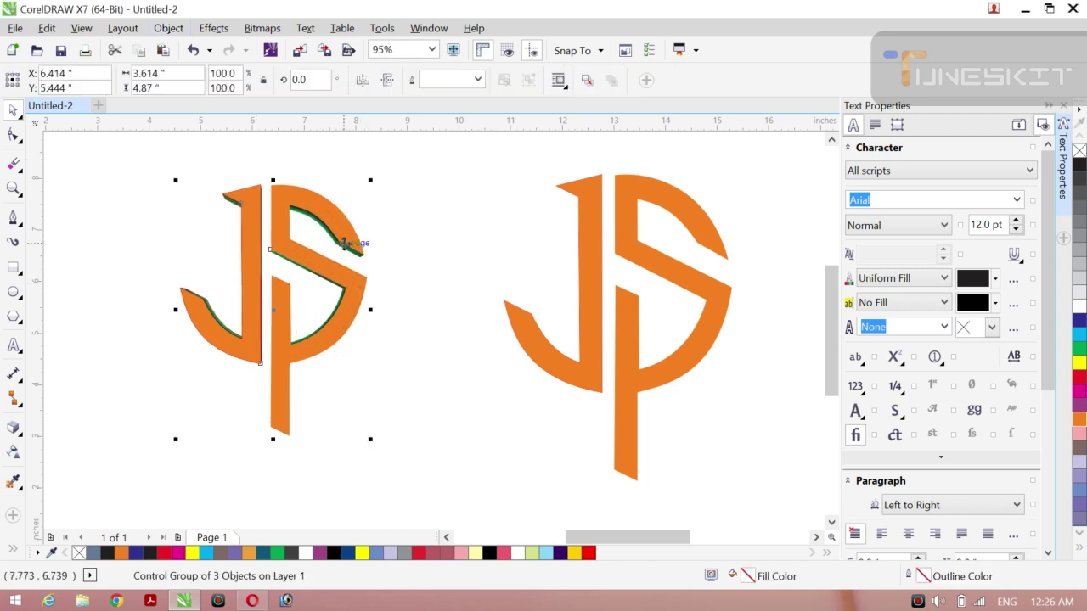
# Step: Break the extrusion apart with Object > Break Extrude Group Apart
pyautogui.click(14, 428)
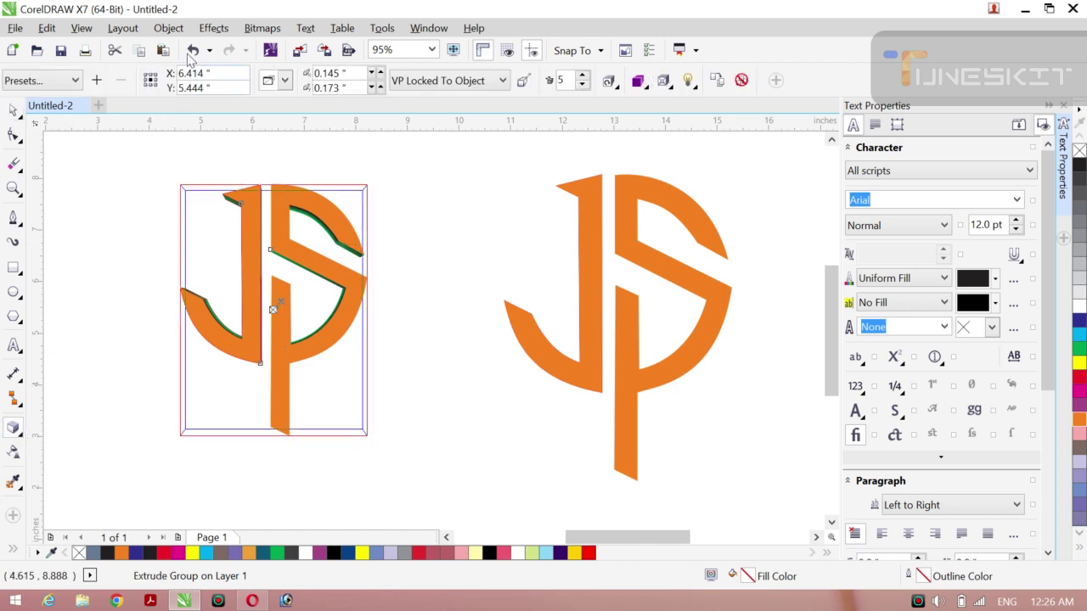
pyautogui.click(168, 28)
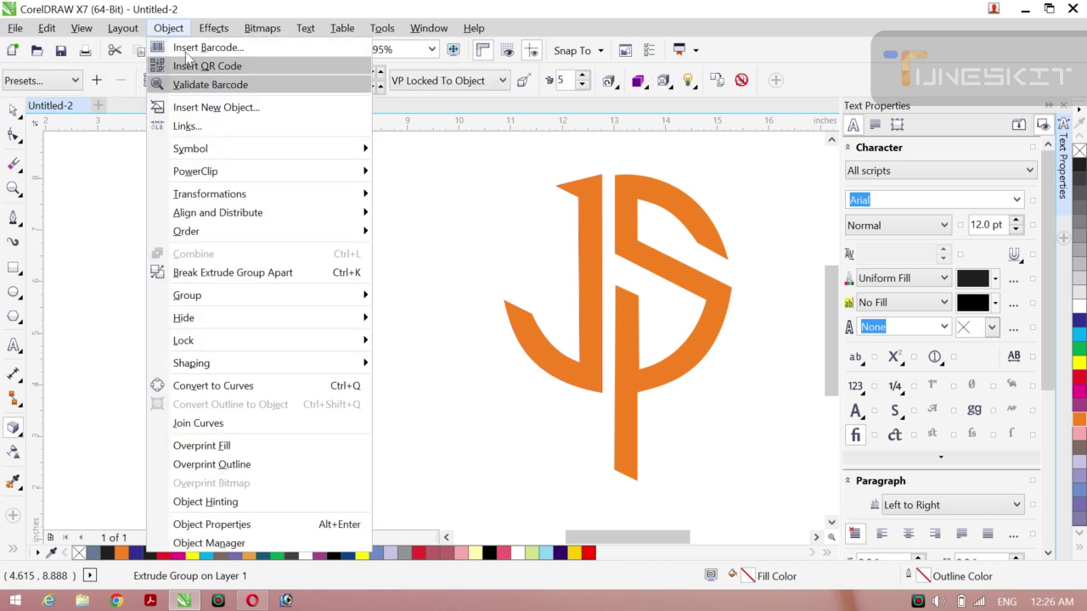
pyautogui.click(260, 273)
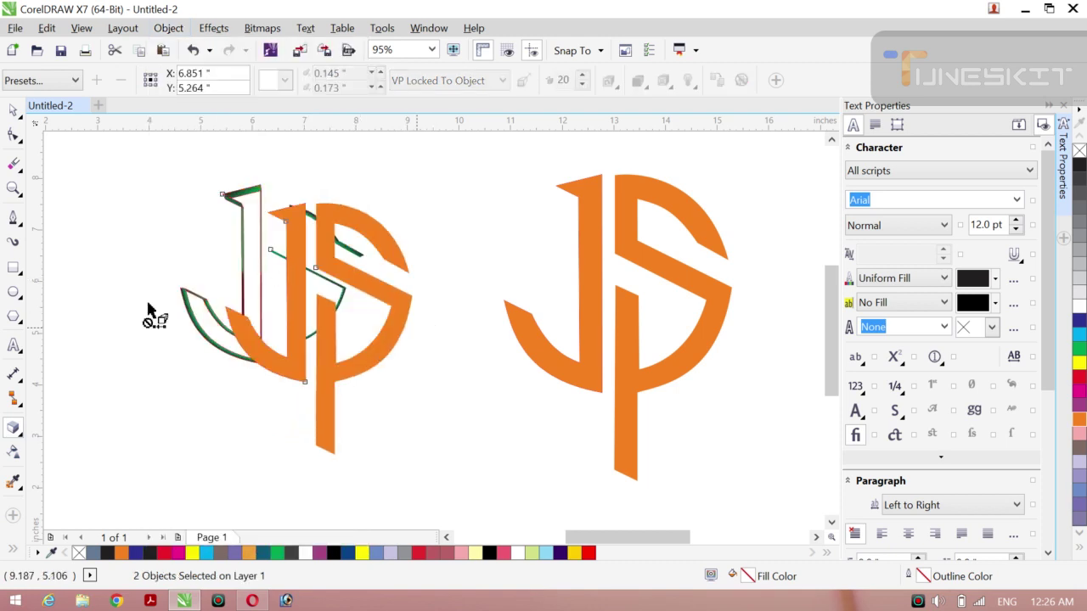
# Step: Give the extrusion pieces black outlines from the palette
pyautogui.click(119, 223)
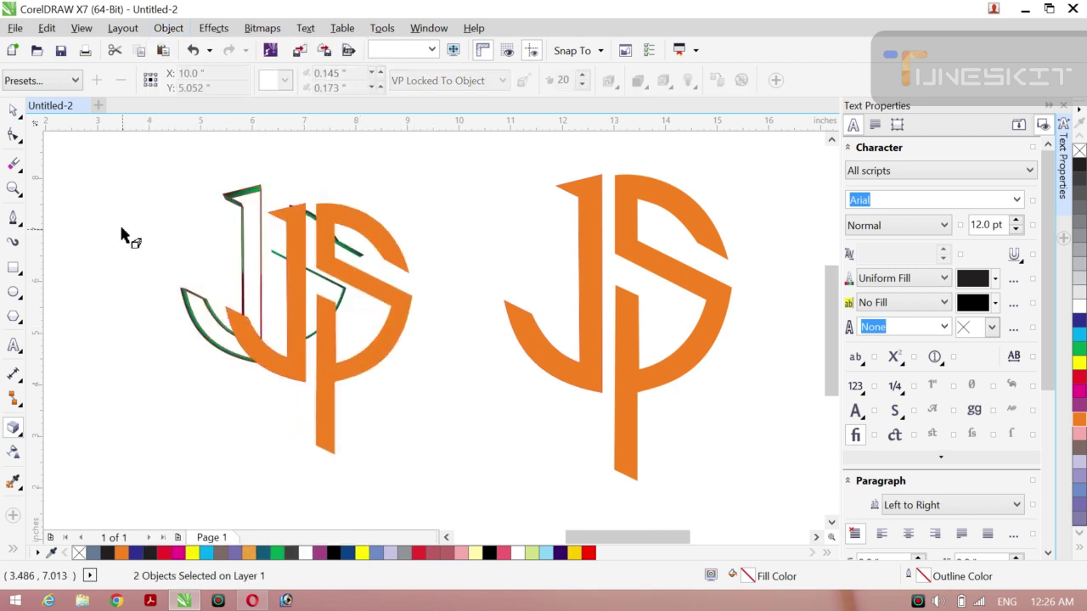
pyautogui.click(21, 117)
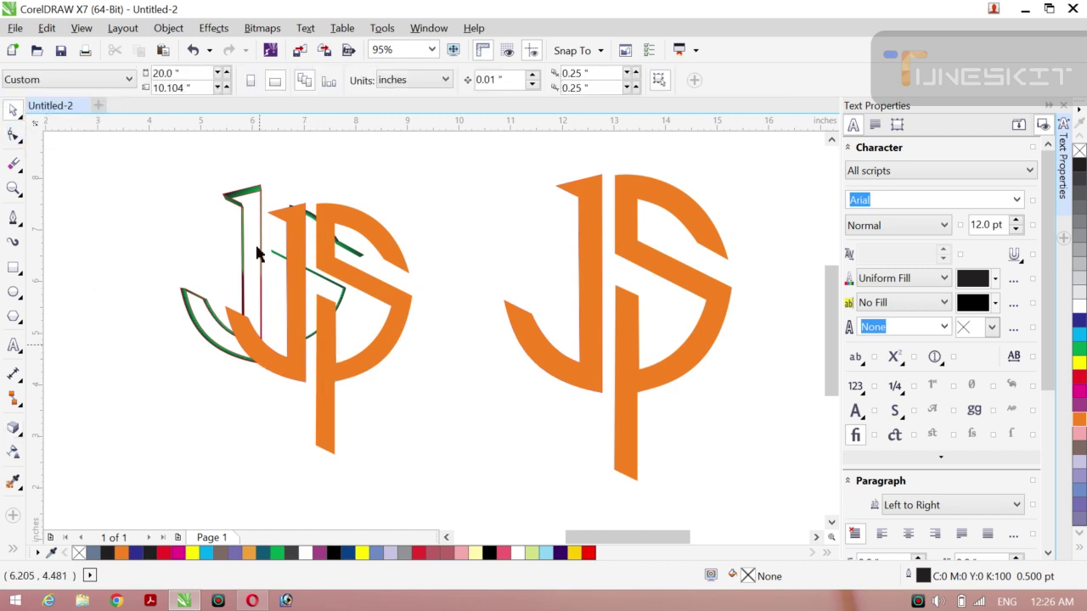
pyautogui.click(241, 206)
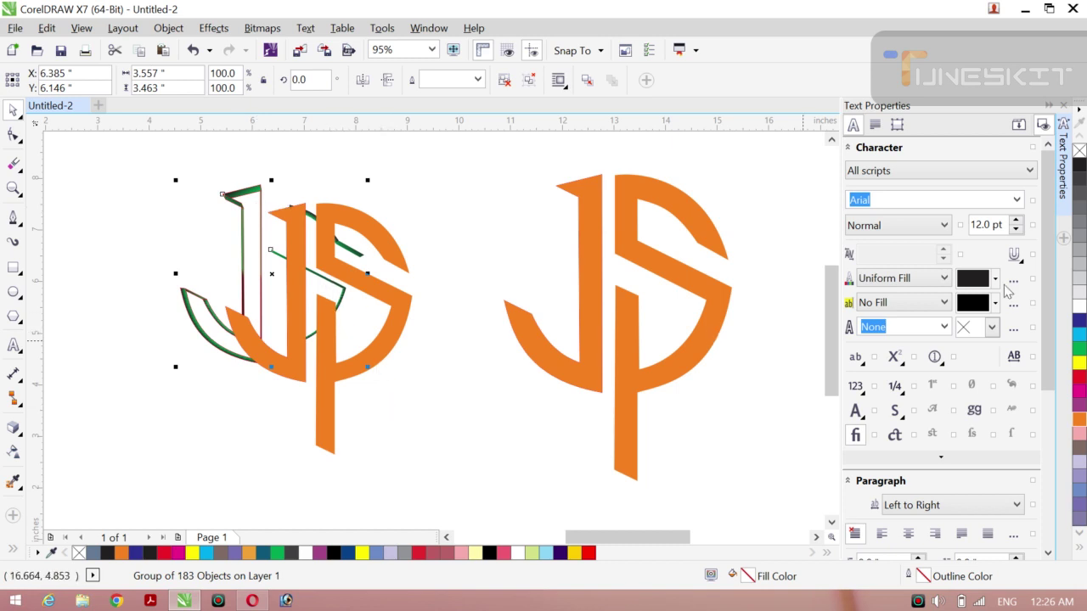
pyautogui.rightClick(1080, 163)
# Step: Centre-align the extrusion pieces with the orange JS face using C and E
pyautogui.click(144, 252)
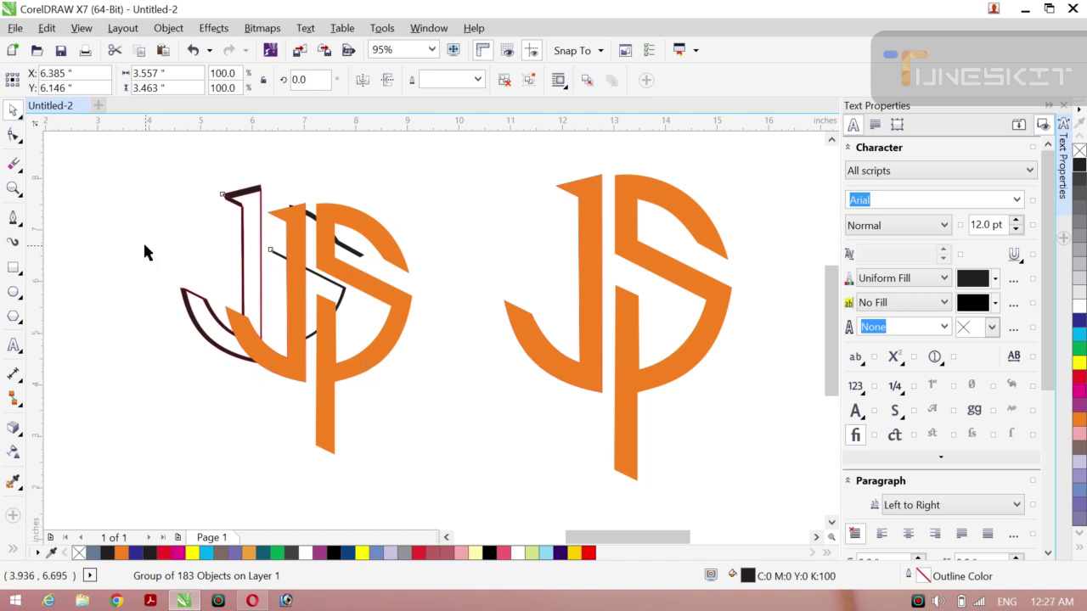
pyautogui.click(245, 274)
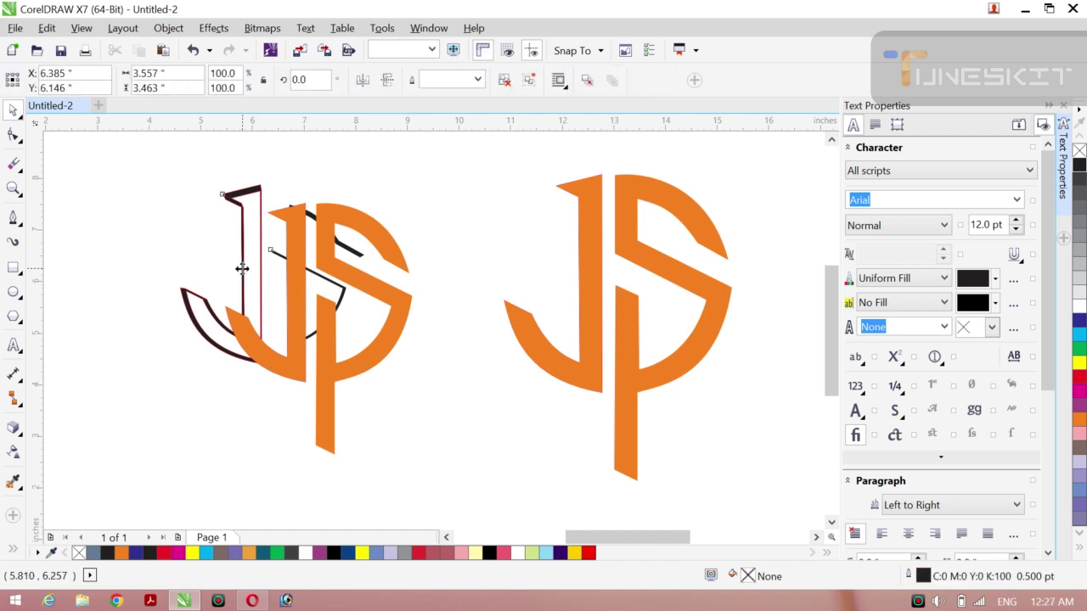
pyautogui.keyDown('shift'); pyautogui.click(293, 298); pyautogui.keyUp('shift')
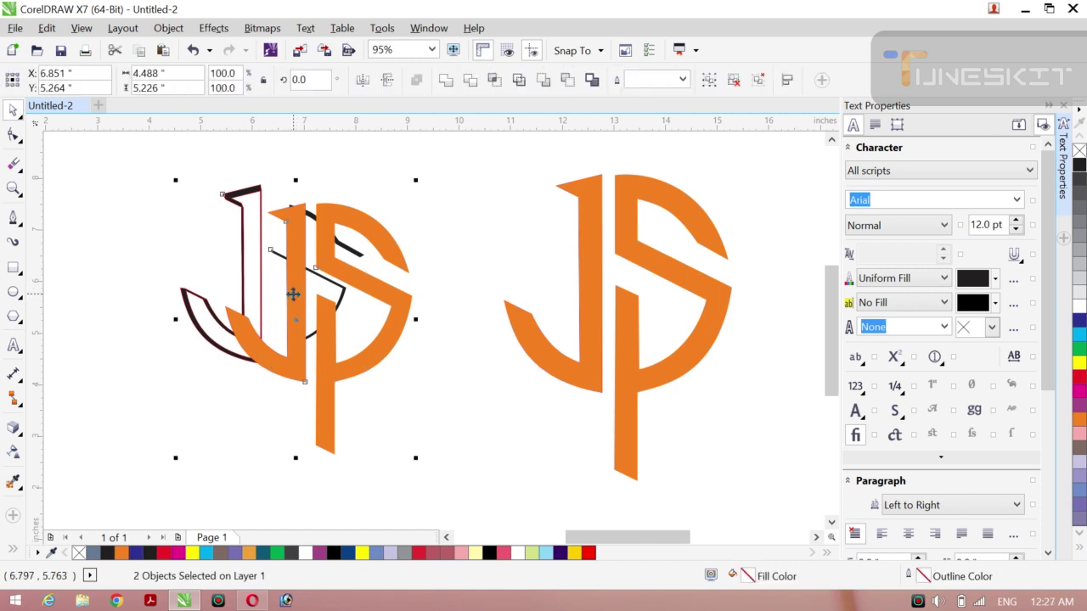
pyautogui.press('c')
pyautogui.press('e')
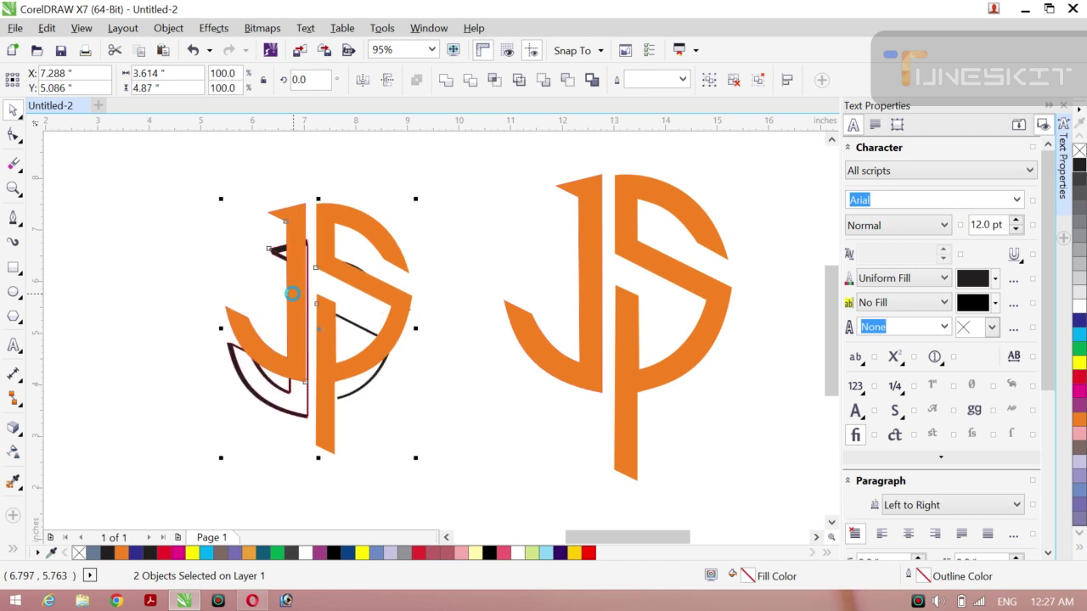
pyautogui.hotkey('ctrl', 'z')
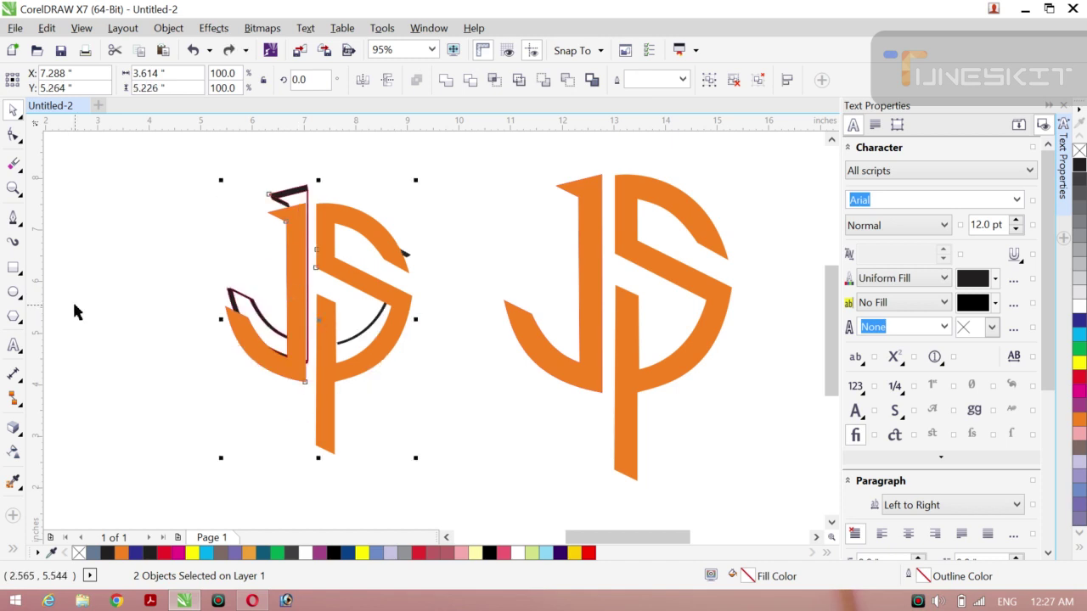
pyautogui.click(72, 300)
pyautogui.click(310, 298)
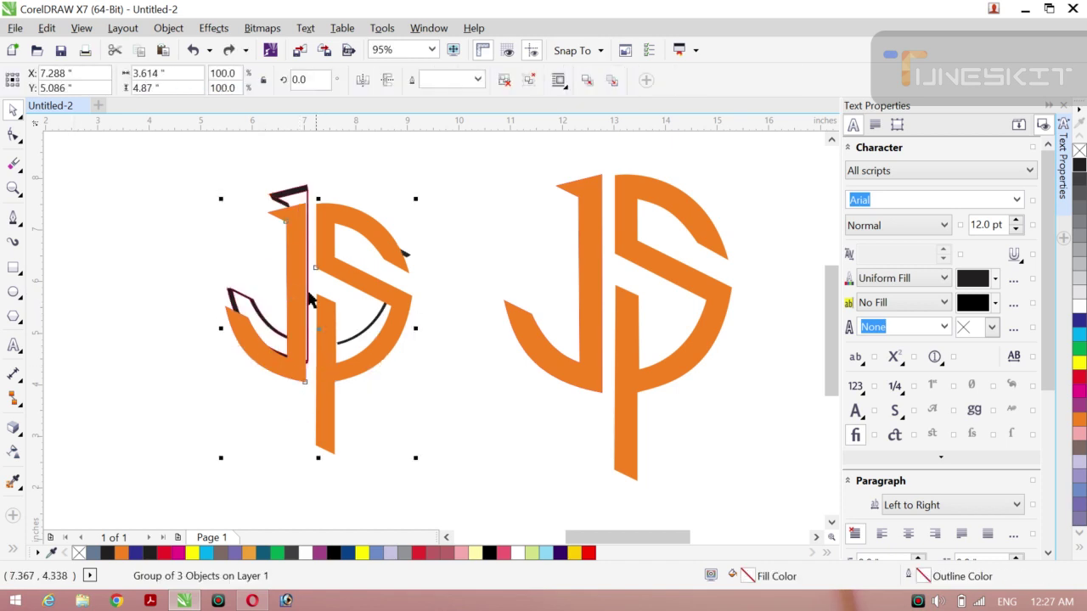
# Step: Nudge the extruded JS group right, then back left to X 7.316"
pyautogui.moveTo(320, 328)
pyautogui.mouseDown()
pyautogui.moveTo(393, 388)
pyautogui.moveTo(344, 340)
pyautogui.moveTo(307, 337)
pyautogui.moveTo(291, 292)
pyautogui.moveTo(320, 310)
pyautogui.mouseUp()
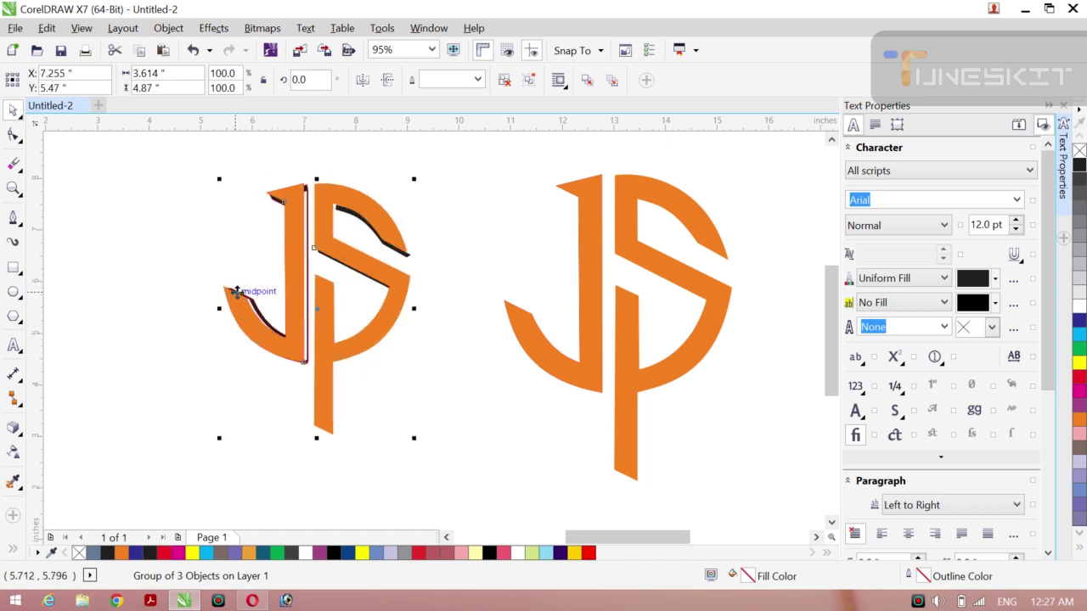
pyautogui.moveTo(237, 291)
pyautogui.mouseDown()
pyautogui.moveTo(233, 300)
pyautogui.moveTo(245, 297)
pyautogui.mouseUp()
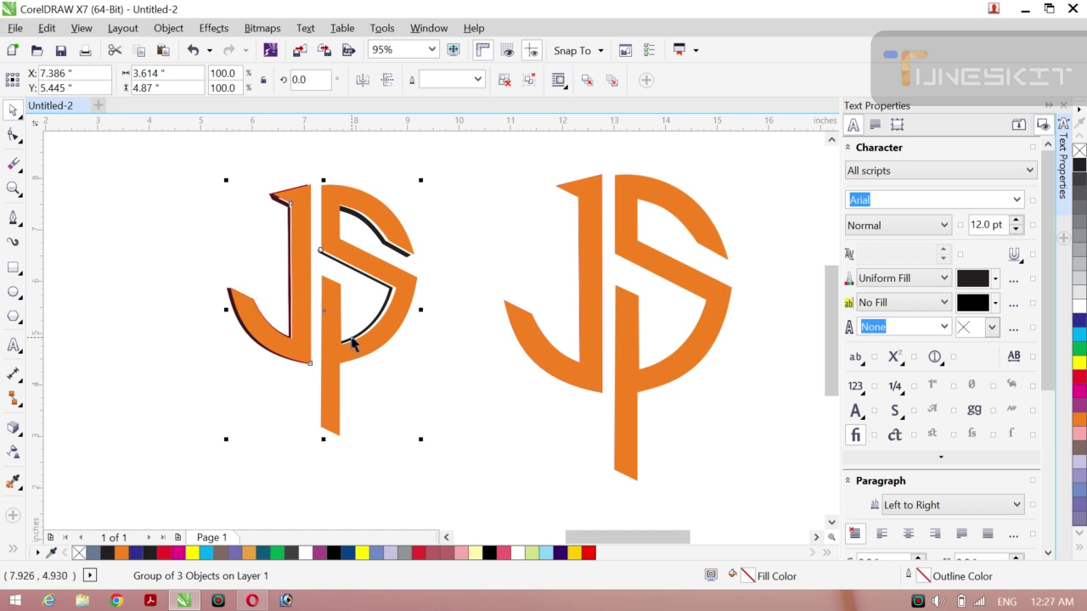
pyautogui.moveTo(353, 341); pyautogui.dragTo(350, 337)
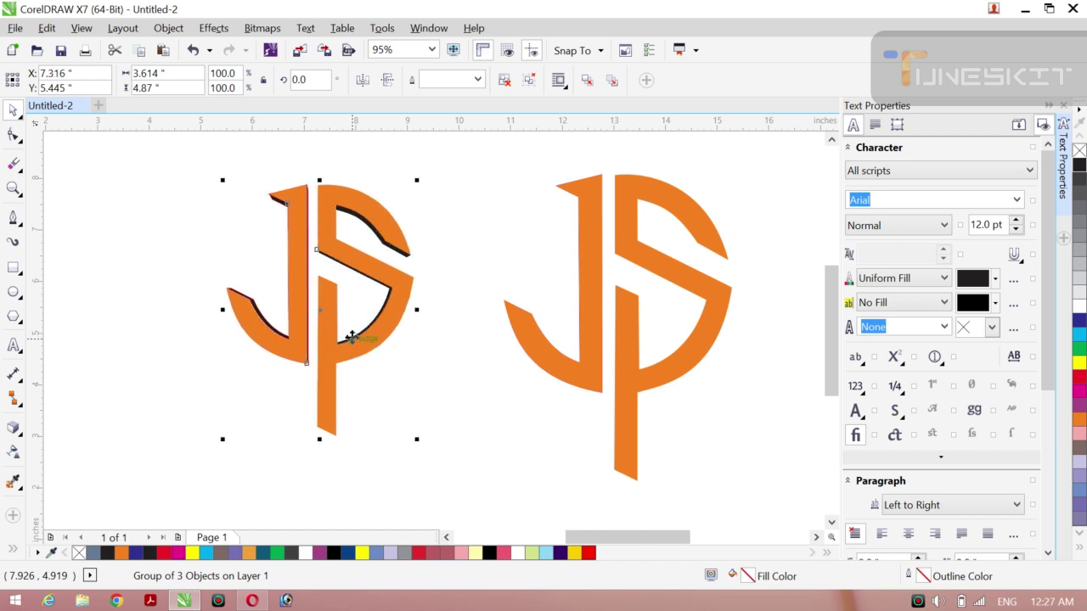
pyautogui.click(207, 310)
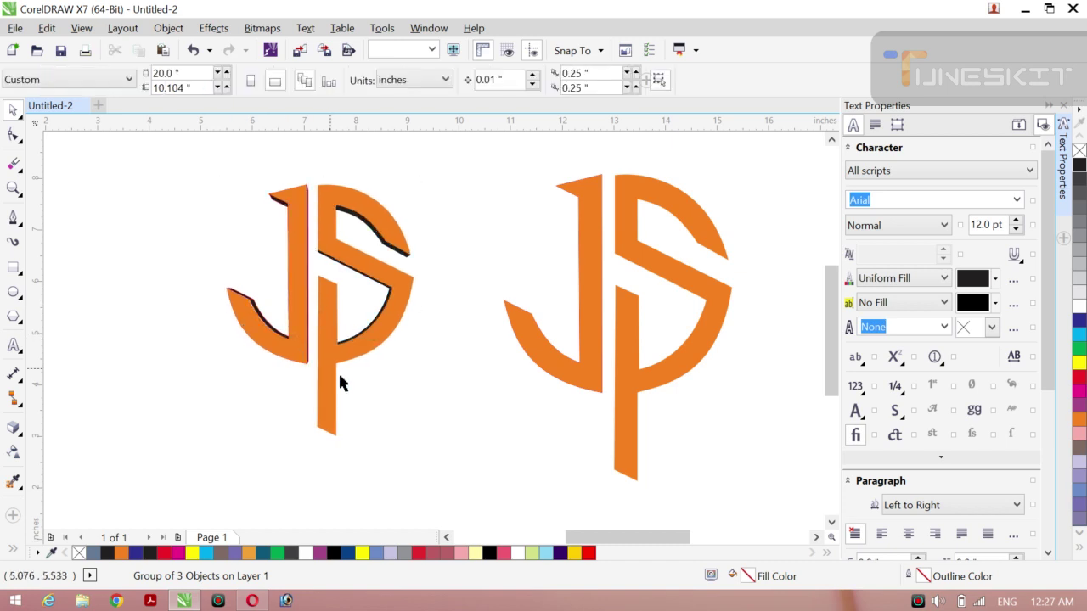
# Step: Fill the left extruded monogram red and lay a red-to-white linear gradient across it
pyautogui.click(376, 331)
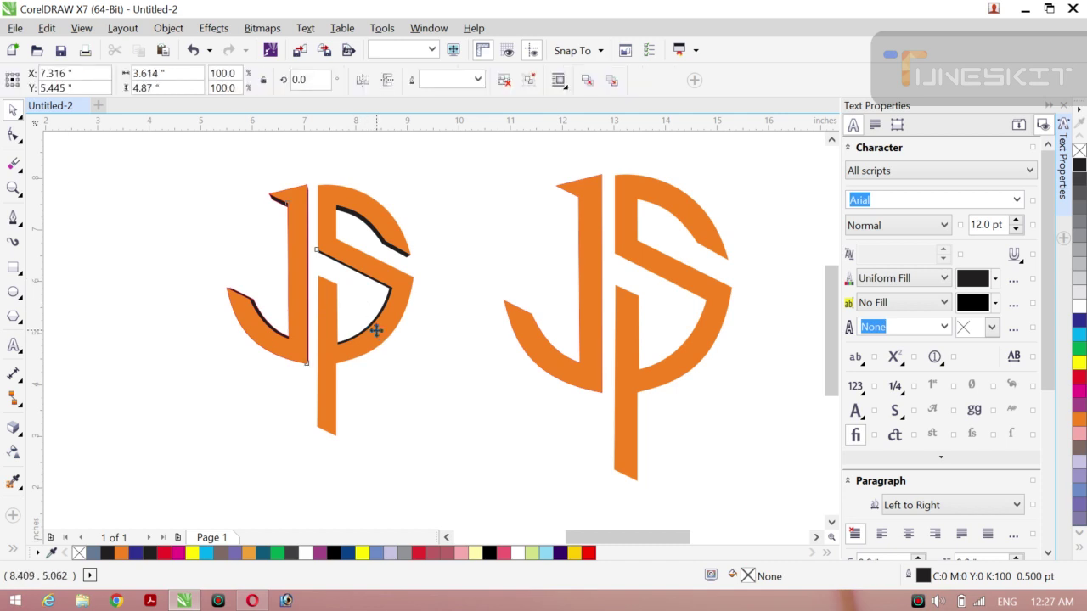
pyautogui.click(1078, 166)
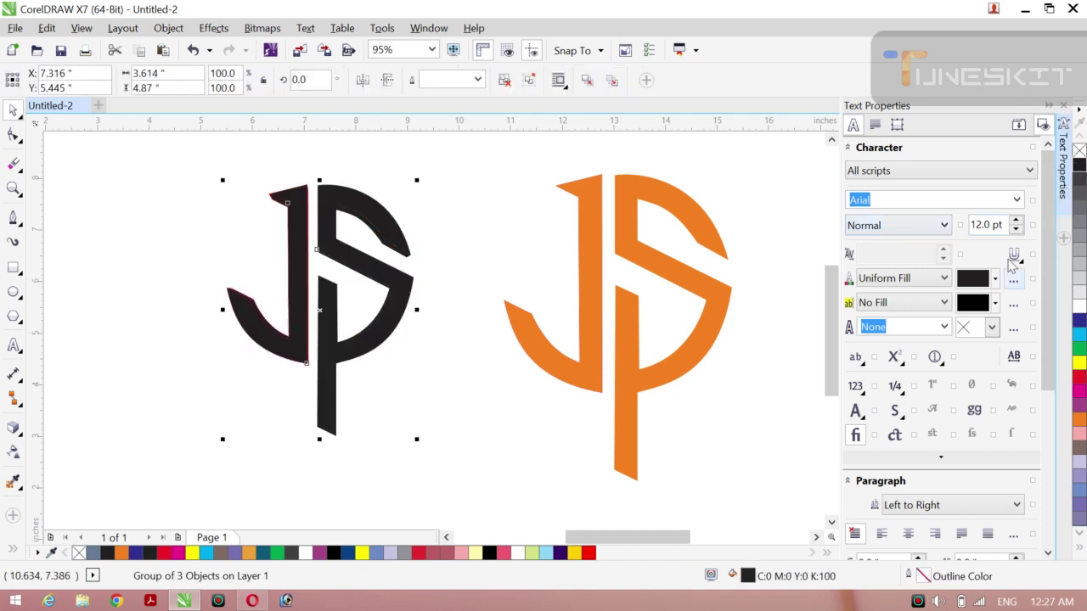
pyautogui.click(1076, 371)
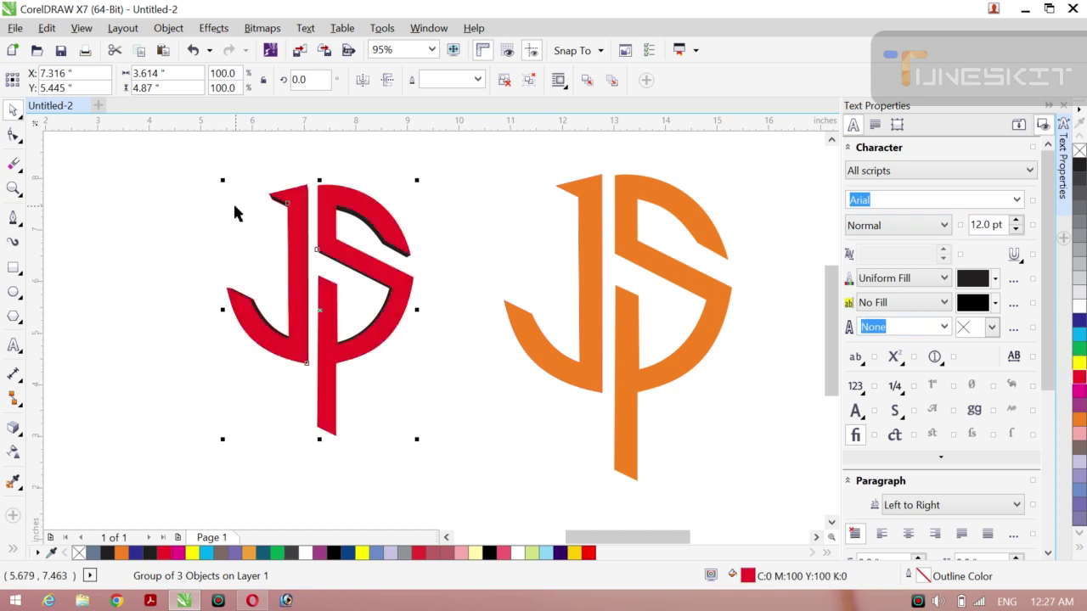
pyautogui.press('g')
pyautogui.moveTo(286, 213); pyautogui.dragTo(427, 363)
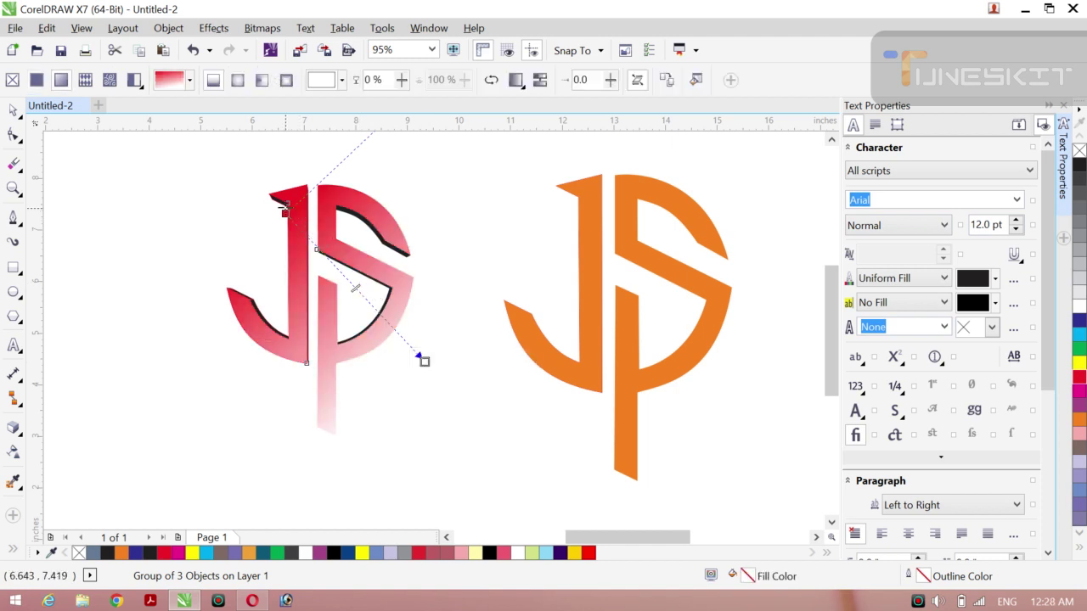
# Step: Redraw the gradient as an elliptical fill and reshape it into a small circle over the letters
pyautogui.moveTo(219, 228); pyautogui.dragTo(417, 359)
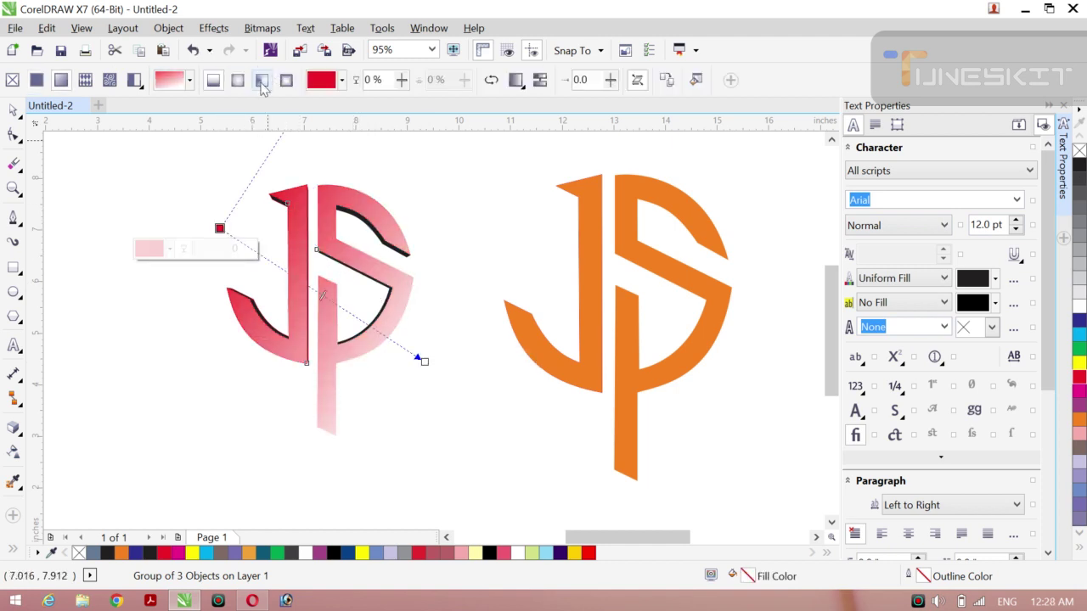
pyautogui.moveTo(308, 221); pyautogui.dragTo(396, 203)
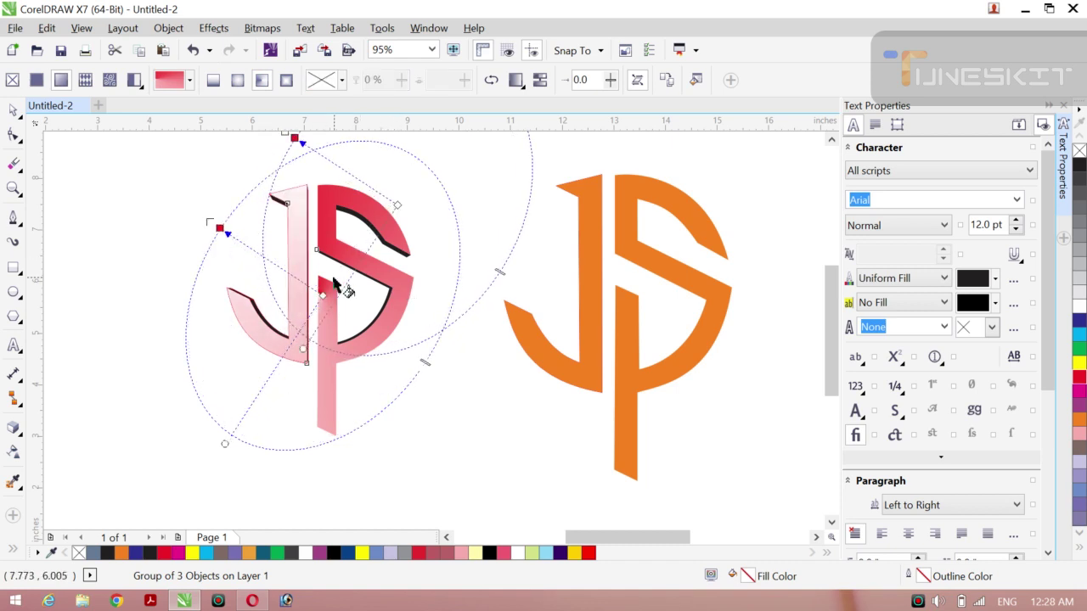
pyautogui.moveTo(323, 293); pyautogui.dragTo(416, 295)
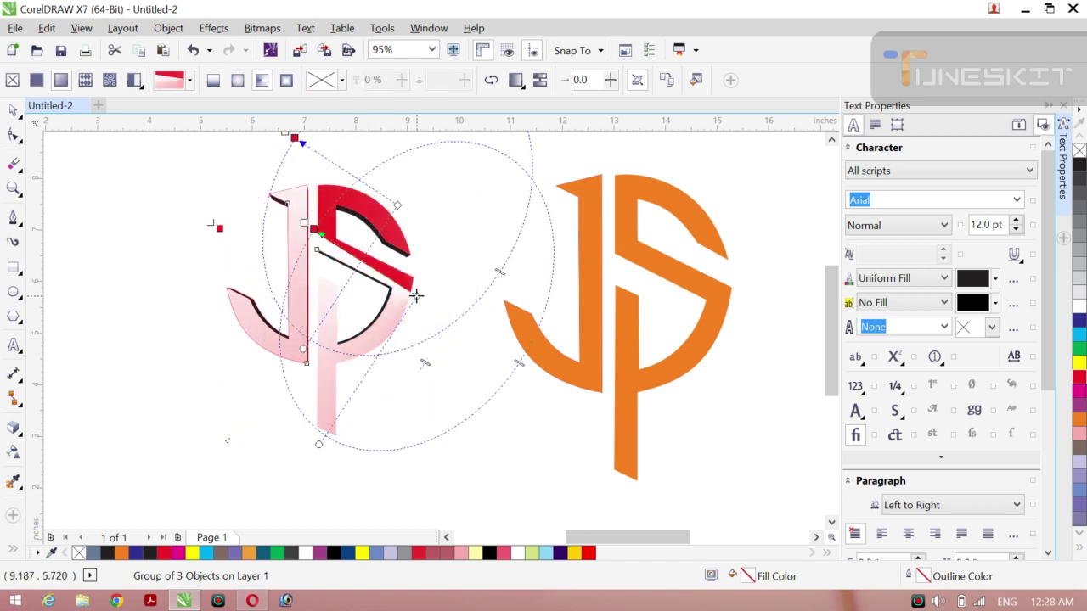
pyautogui.moveTo(342, 194); pyautogui.dragTo(377, 177)
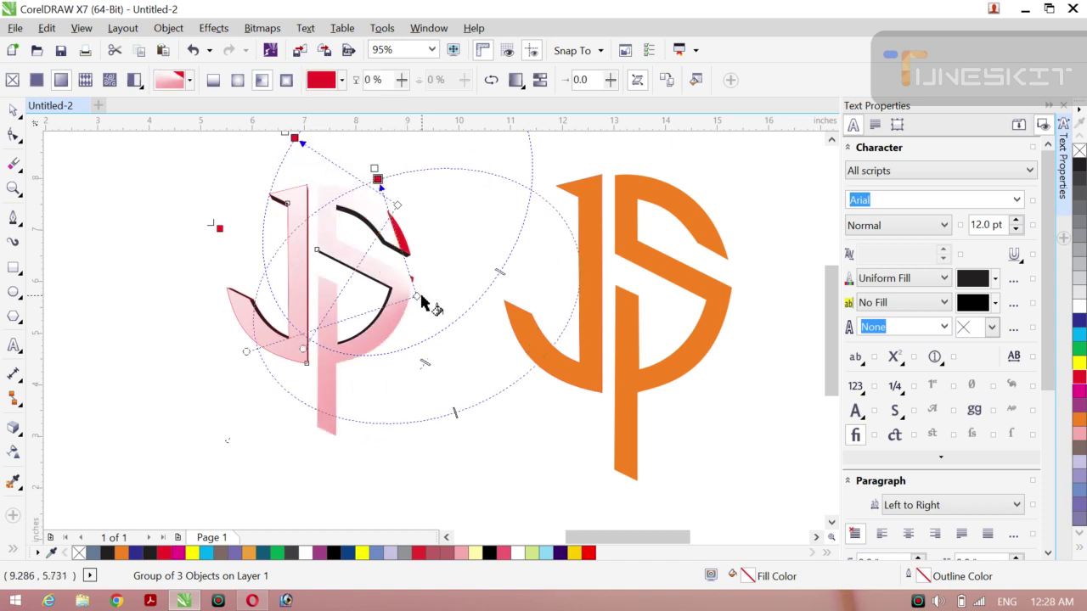
pyautogui.moveTo(422, 295); pyautogui.dragTo(454, 255)
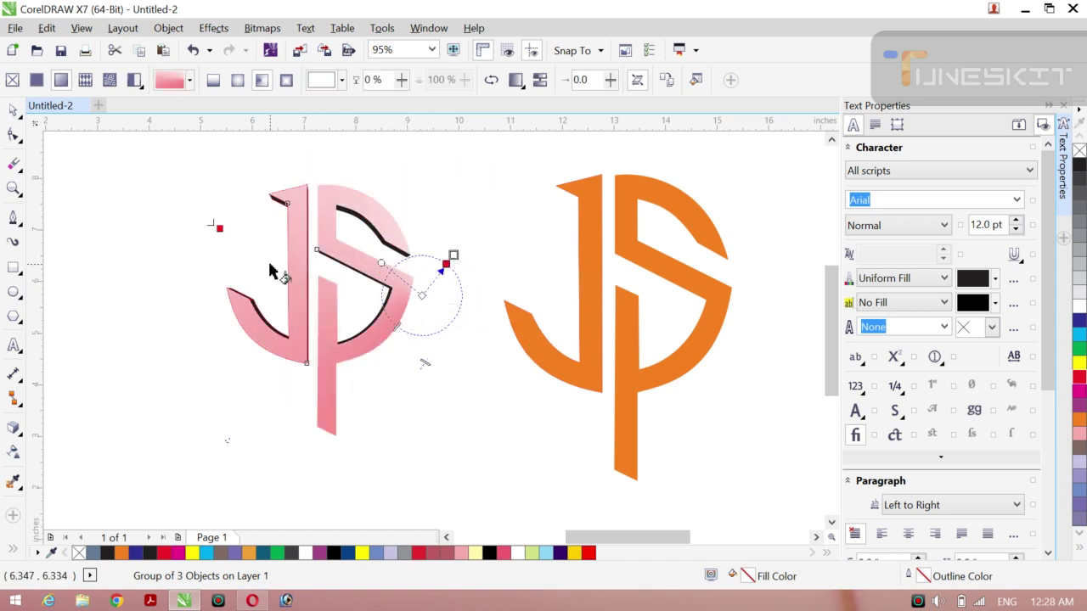
# Step: Switch to a deep red rectangular gradient, then reposition, rotate and resize it on the monogram
pyautogui.click(237, 81)
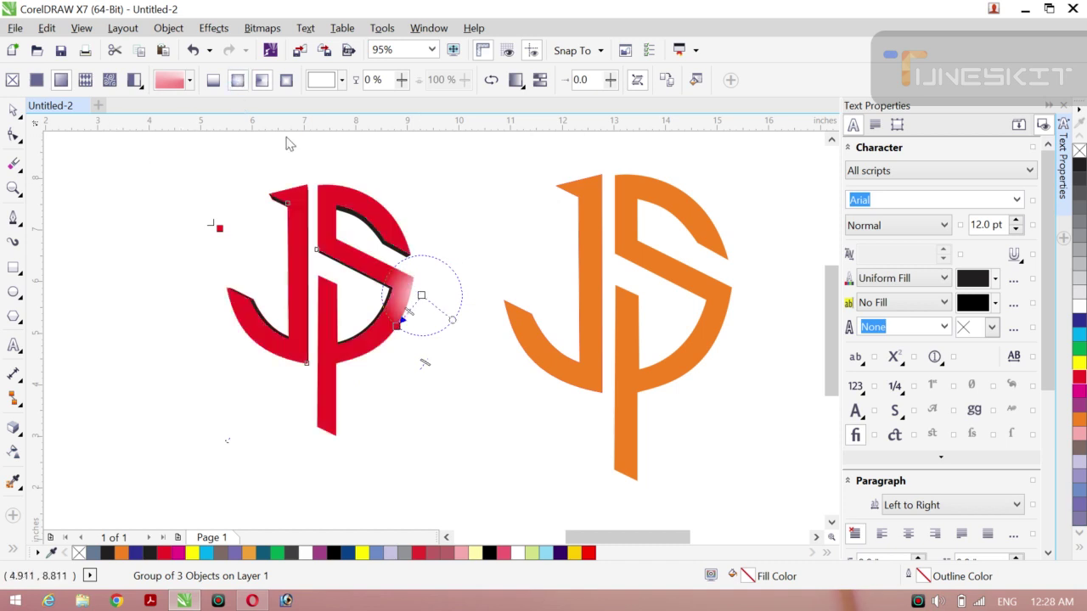
pyautogui.click(286, 83)
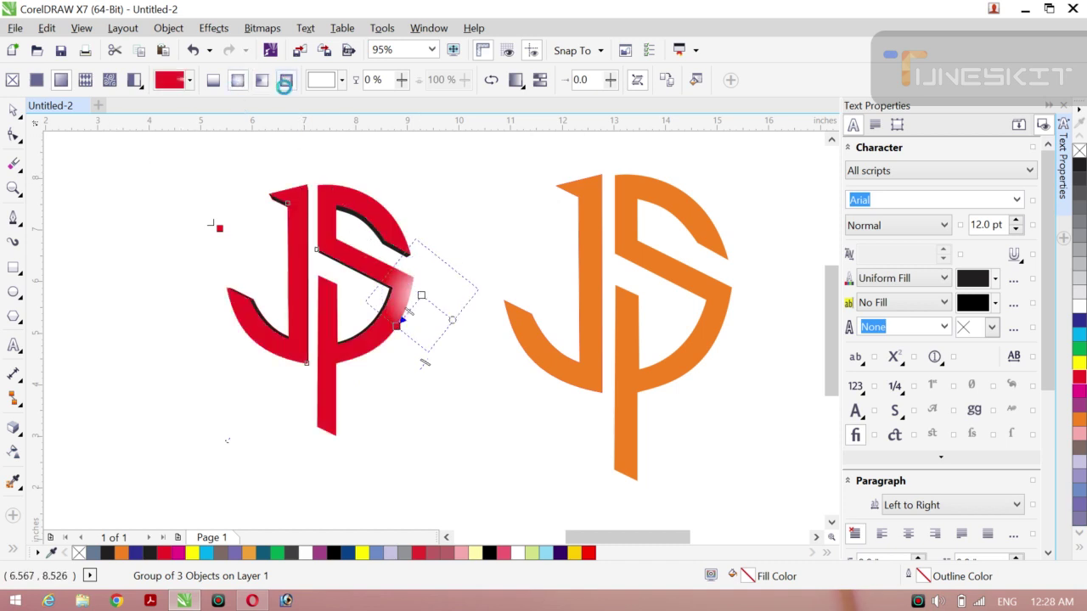
pyautogui.moveTo(419, 296); pyautogui.dragTo(330, 301)
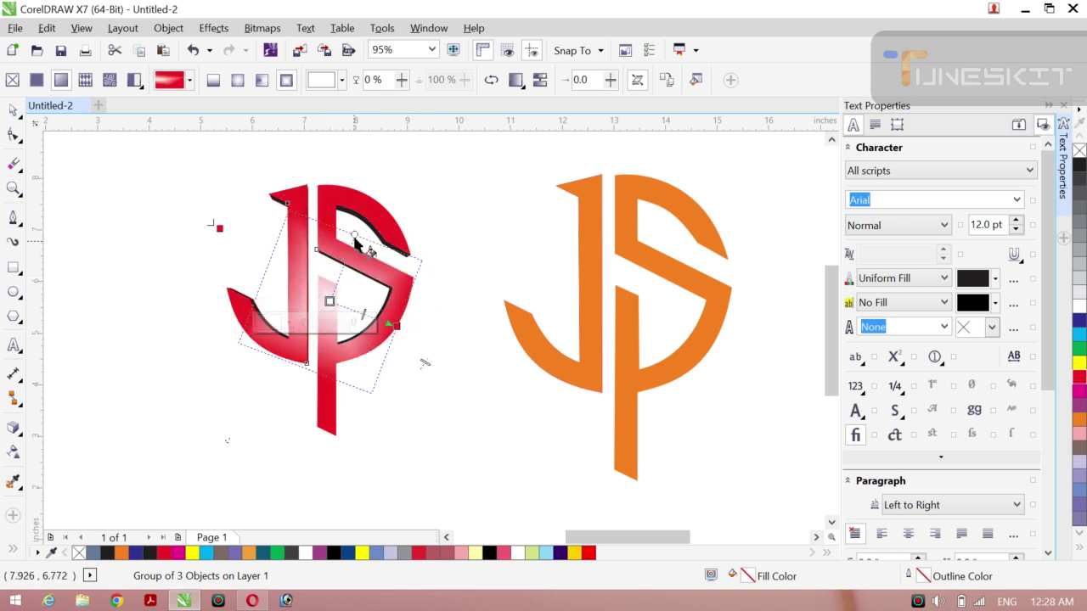
pyautogui.moveTo(353, 235); pyautogui.dragTo(340, 209)
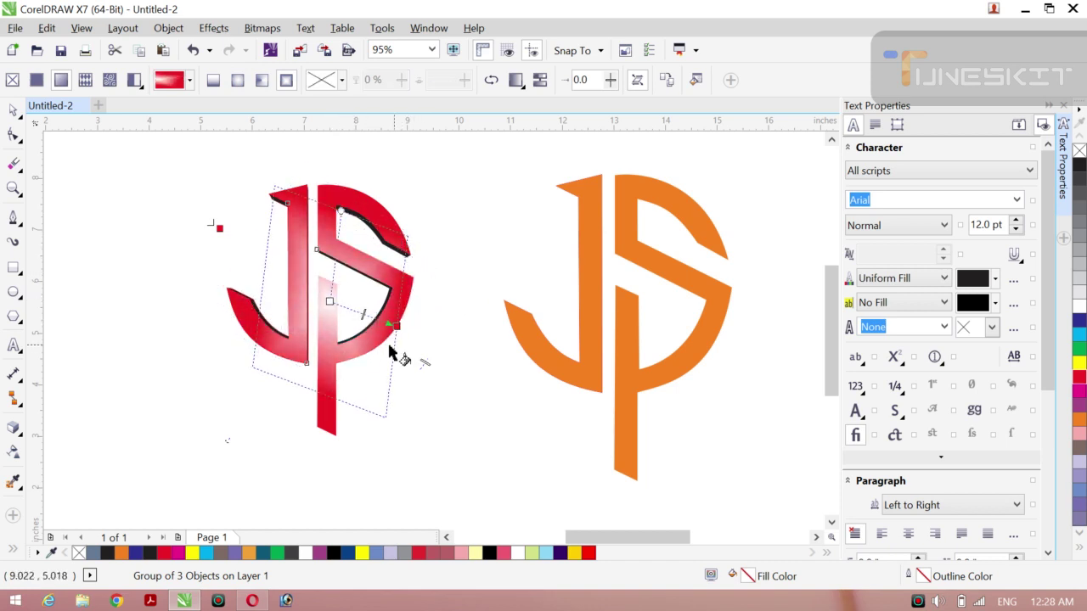
pyautogui.moveTo(397, 330); pyautogui.dragTo(416, 353)
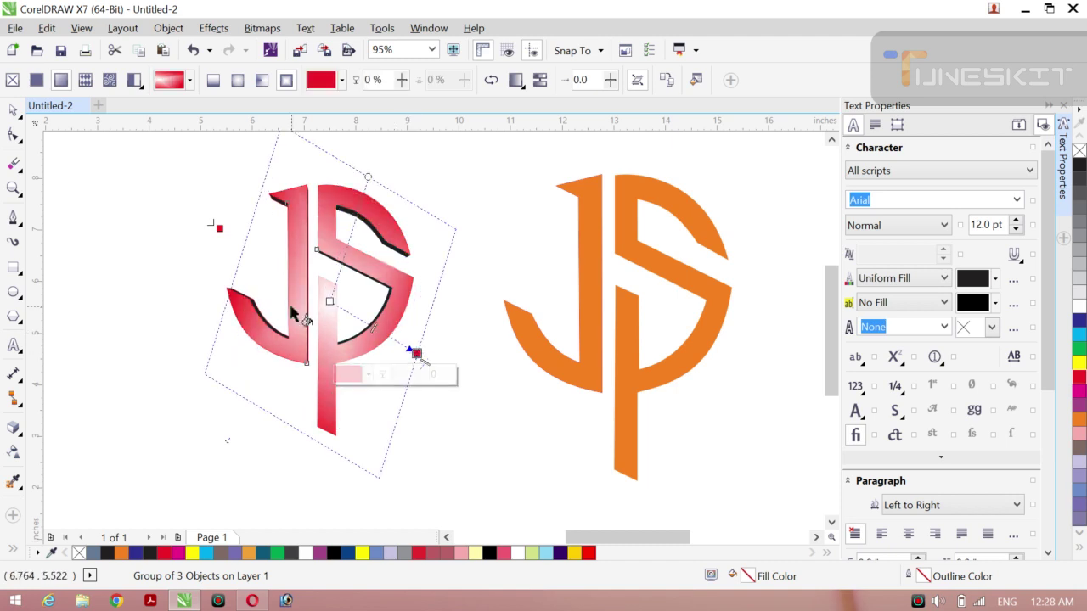
pyautogui.moveTo(327, 299); pyautogui.dragTo(323, 296)
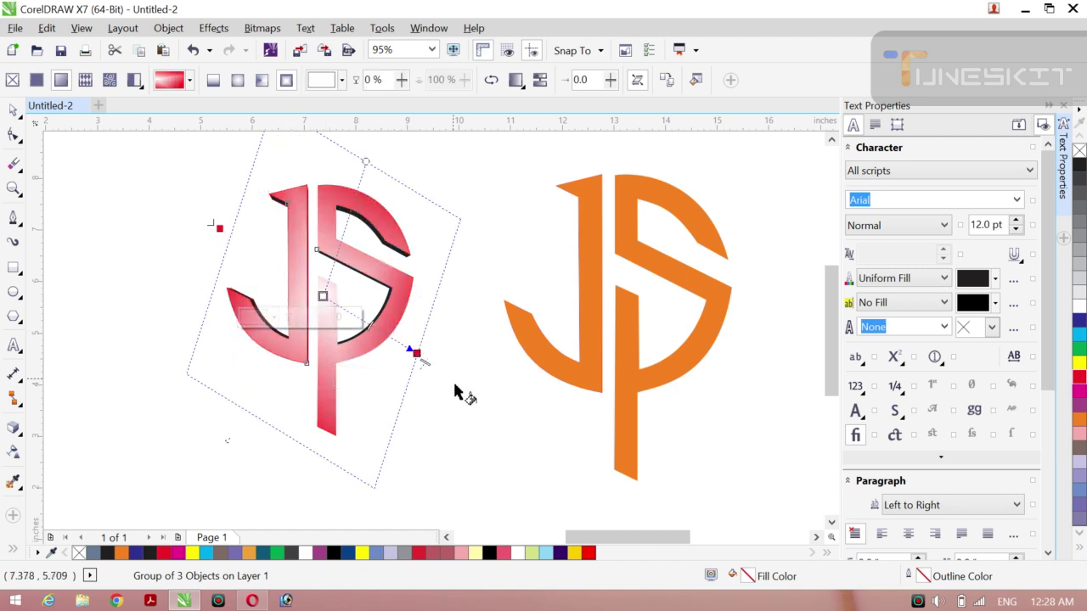
pyautogui.moveTo(416, 353); pyautogui.dragTo(416, 343)
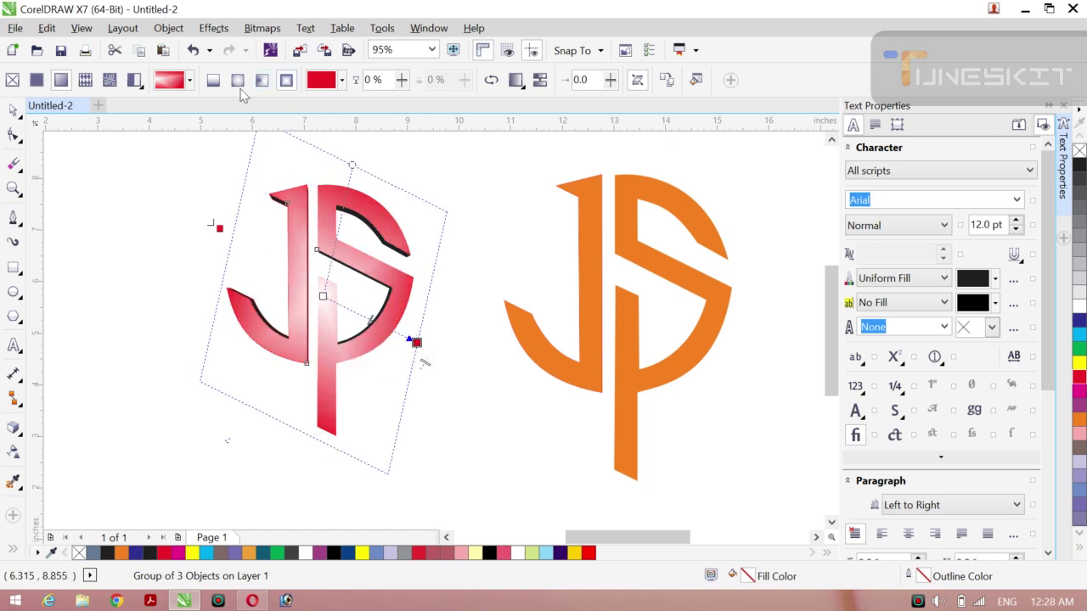
# Step: Try a conical gradient, then settle on an elliptical dark-grey gradient
pyautogui.click(263, 88)
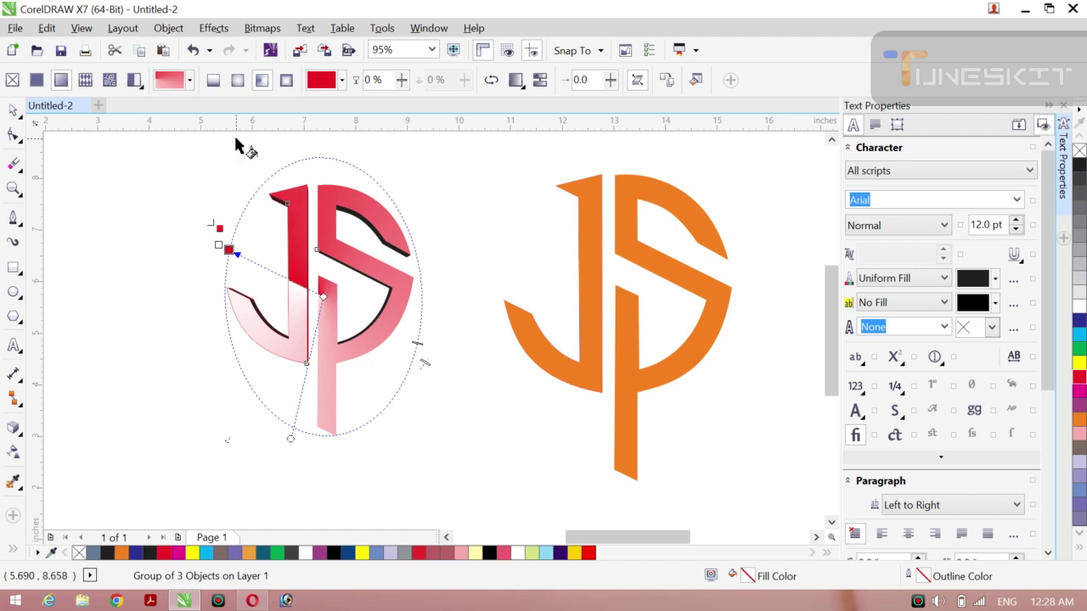
pyautogui.click(238, 83)
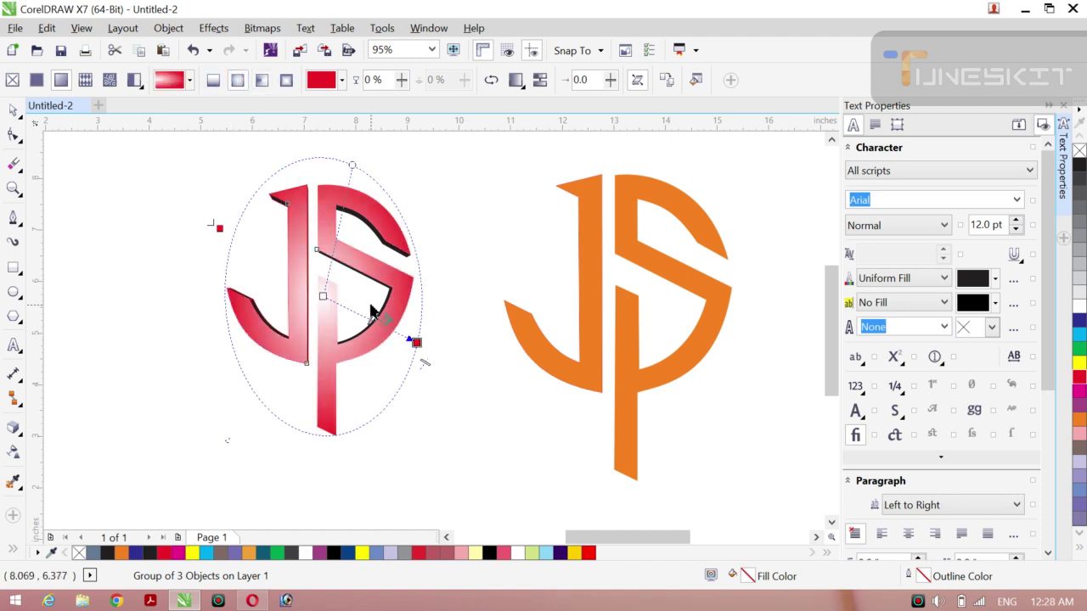
pyautogui.click(1081, 183)
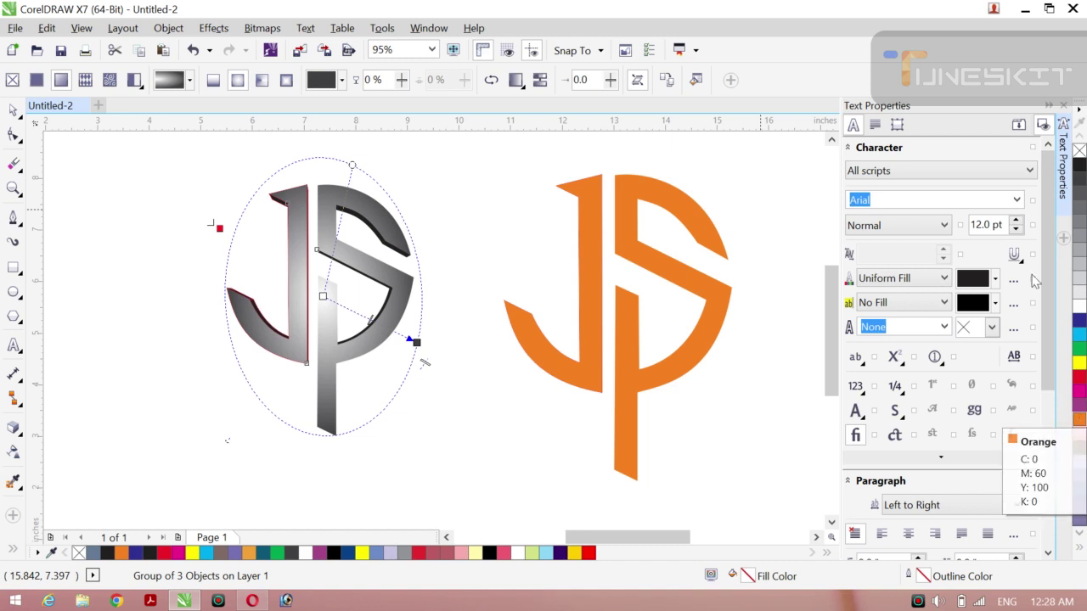
# Step: Reselect the grey extruded JS monogram
pyautogui.click(20, 116)
pyautogui.click(118, 190)
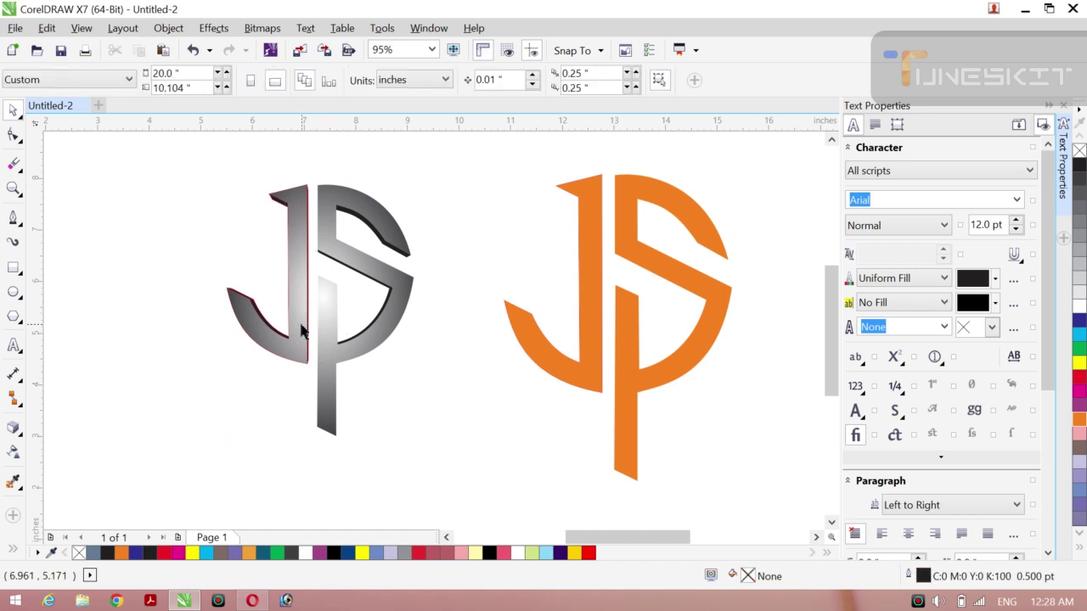
pyautogui.click(331, 336)
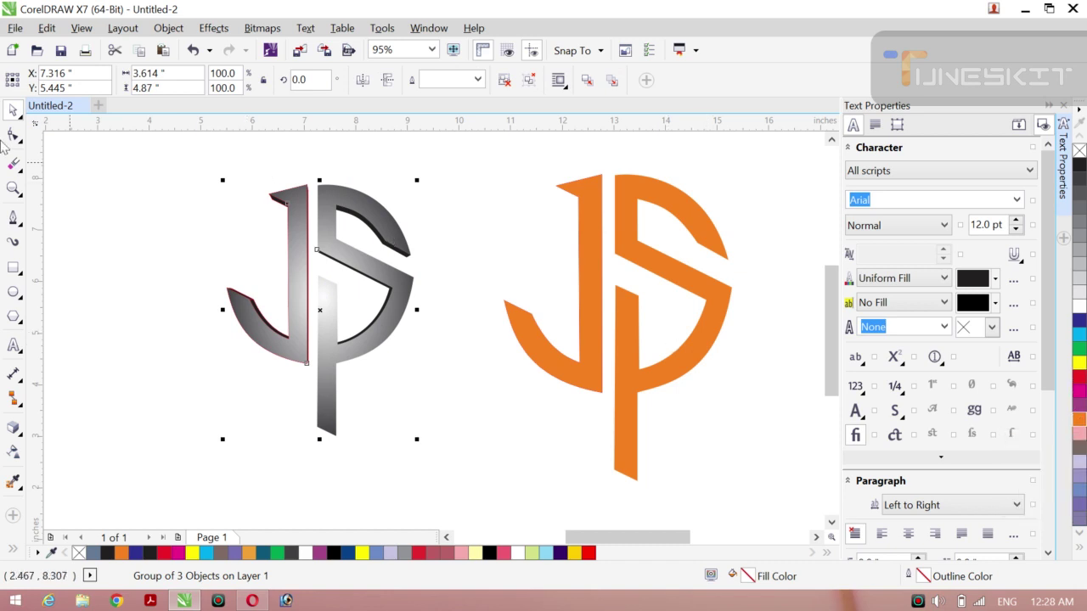
pyautogui.click(26, 123)
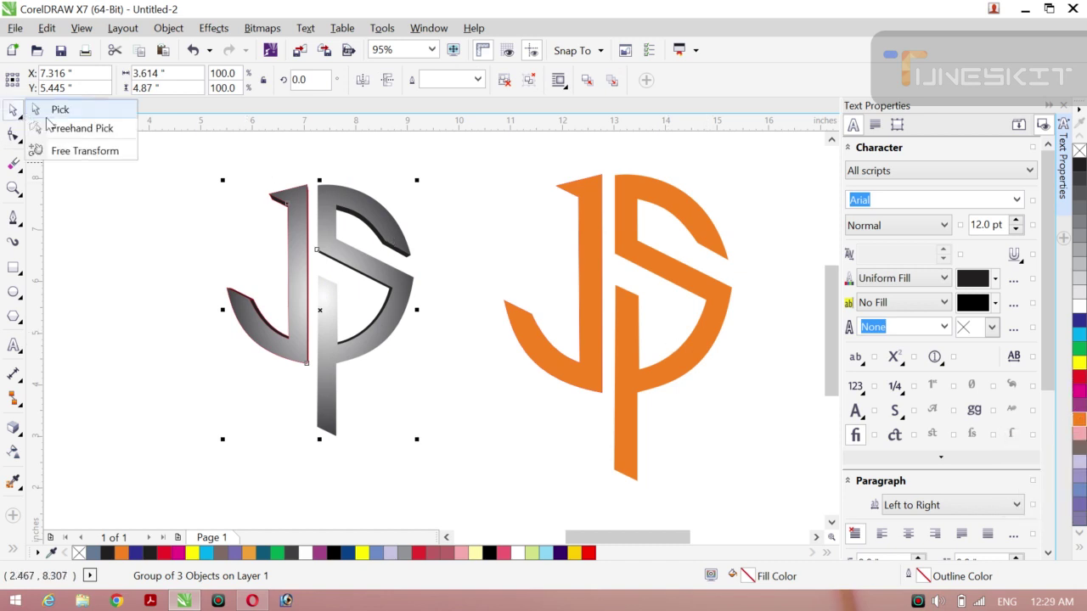
pyautogui.click(117, 174)
pyautogui.click(304, 281)
# Step: Redraw the gradient as a circular fill and move its white centre to the right
pyautogui.press('g')
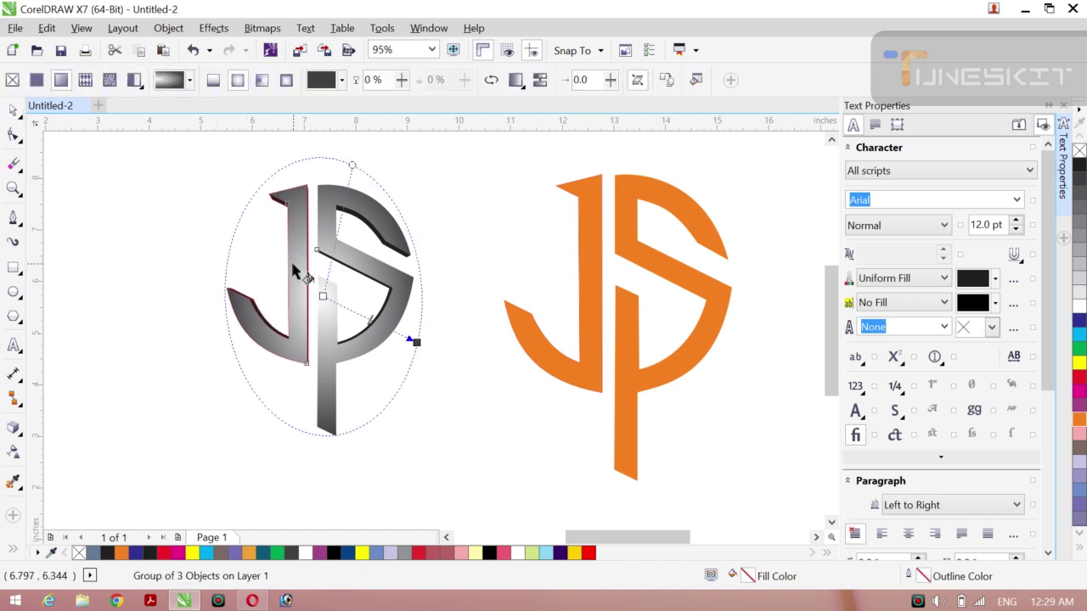
pyautogui.moveTo(292, 270); pyautogui.dragTo(223, 254)
pyautogui.moveTo(292, 254); pyautogui.dragTo(302, 255)
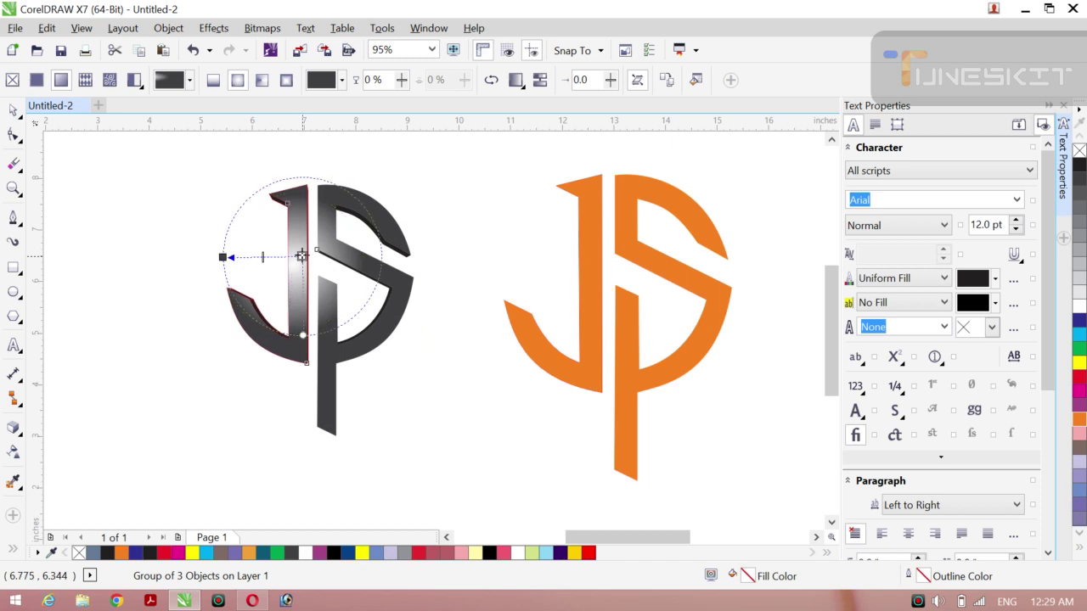
pyautogui.click(302, 255)
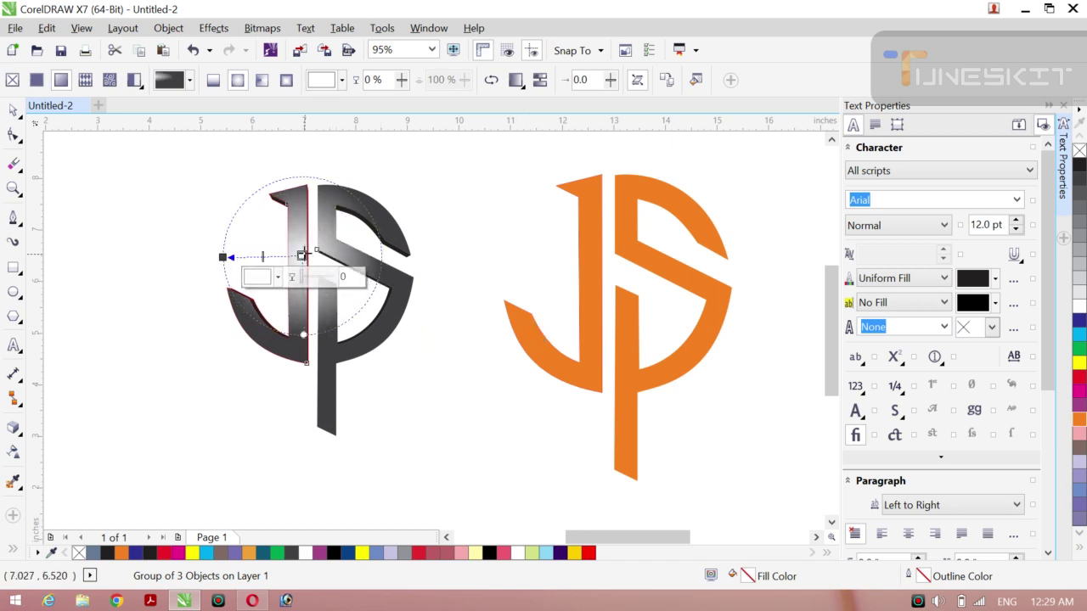
pyautogui.moveTo(301, 255); pyautogui.dragTo(334, 245)
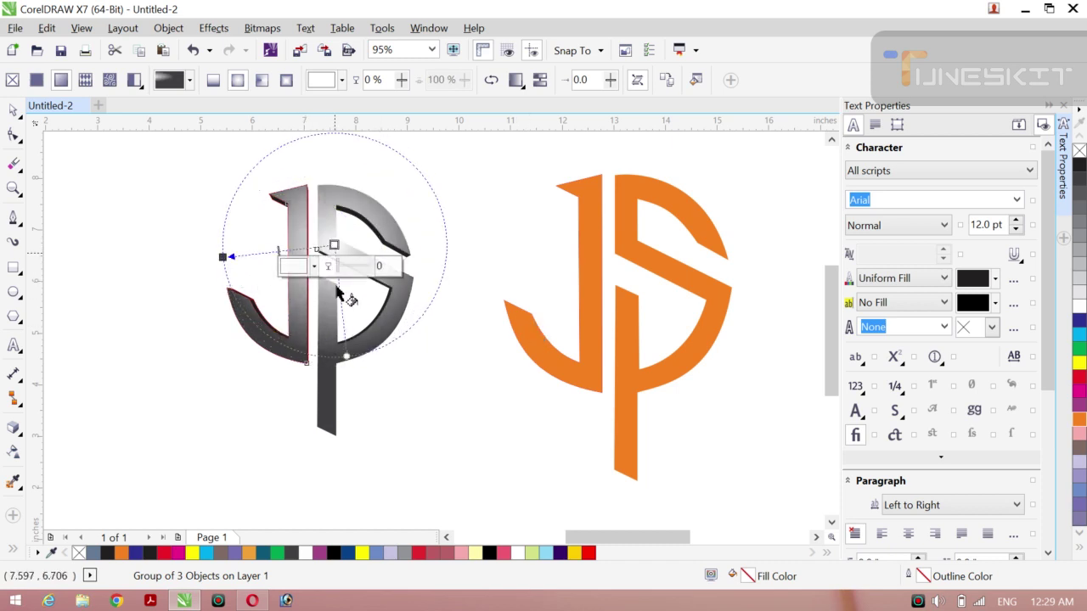
# Step: Redraw the radial gradient larger across both letters, centring the white highlight on the JS
pyautogui.moveTo(348, 355)
pyautogui.mouseDown()
pyautogui.moveTo(339, 363)
pyautogui.moveTo(344, 348)
pyautogui.mouseUp()
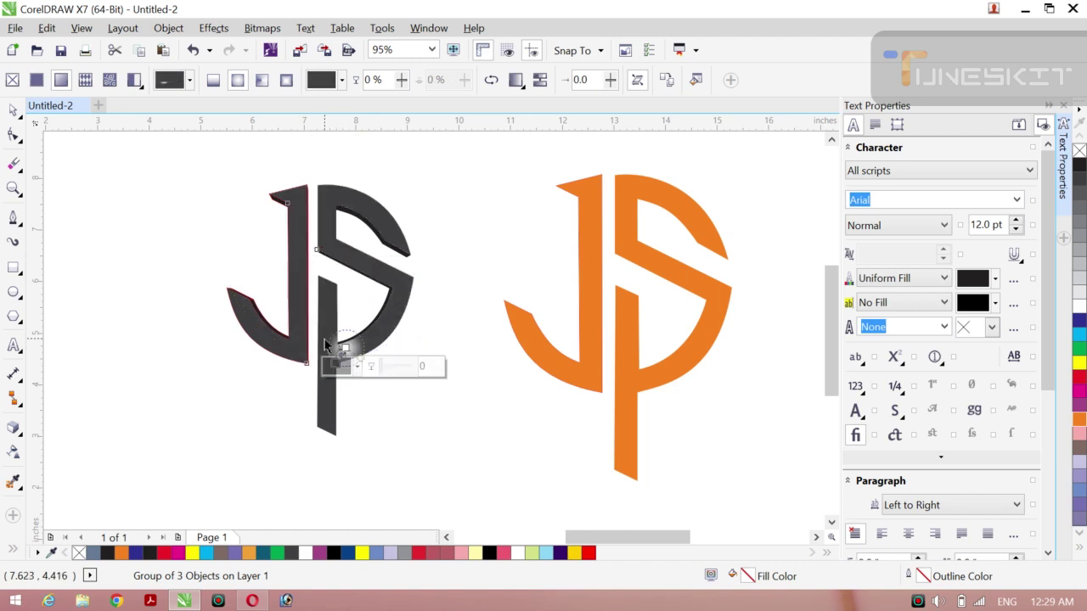
pyautogui.moveTo(303, 291); pyautogui.dragTo(365, 254)
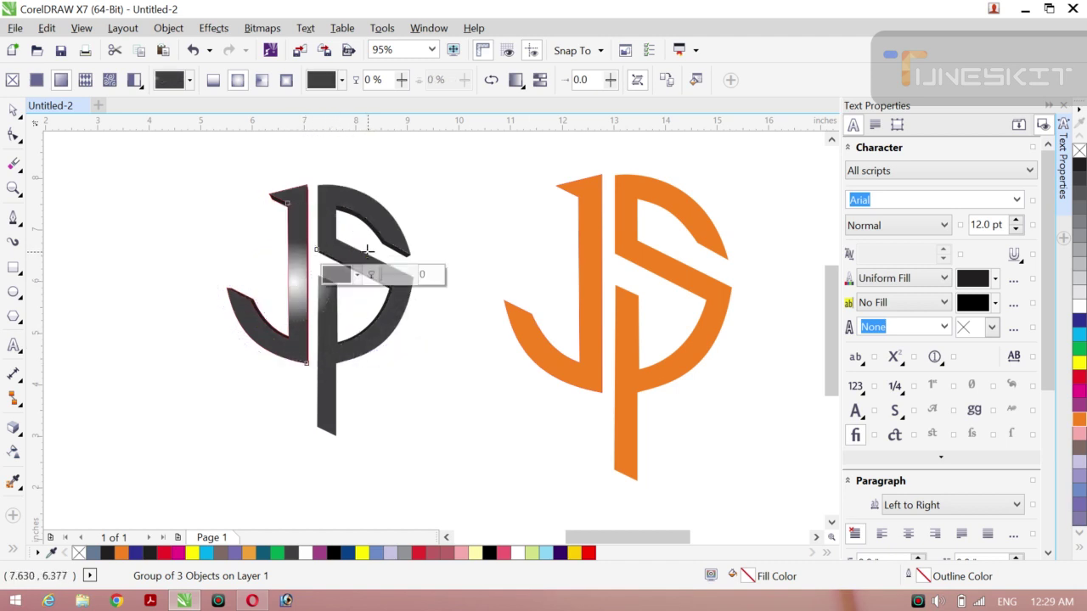
pyautogui.moveTo(296, 280); pyautogui.dragTo(307, 283)
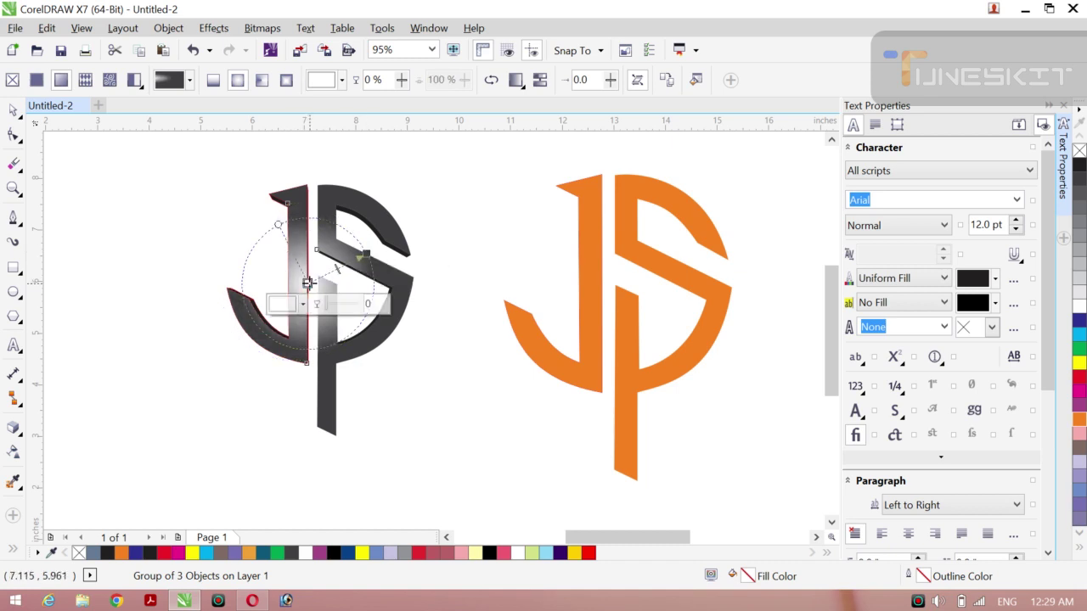
pyautogui.moveTo(365, 255); pyautogui.dragTo(381, 235)
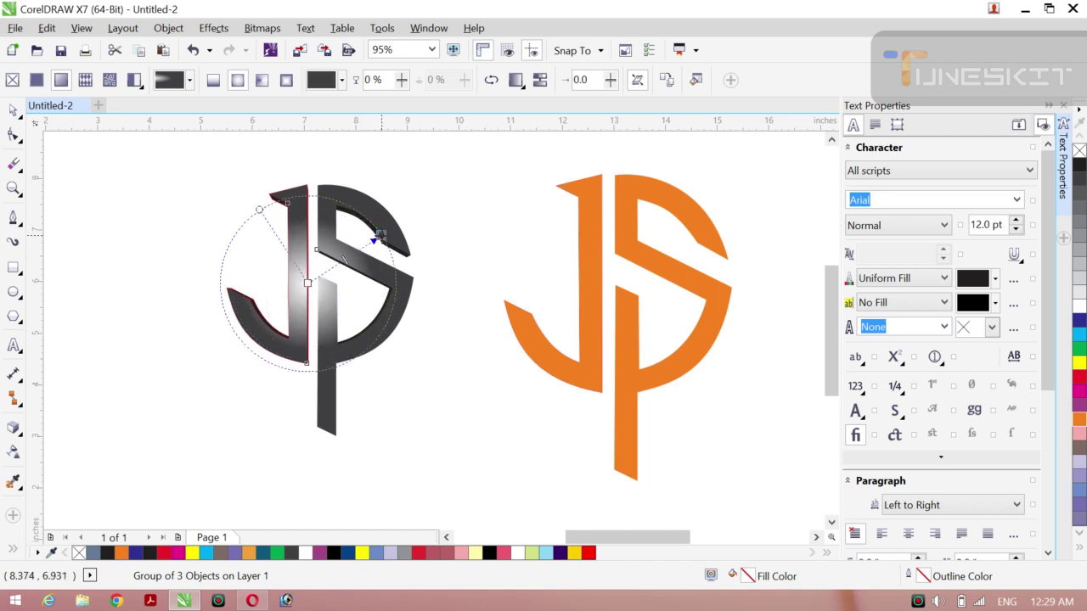
pyautogui.moveTo(307, 282); pyautogui.dragTo(320, 283)
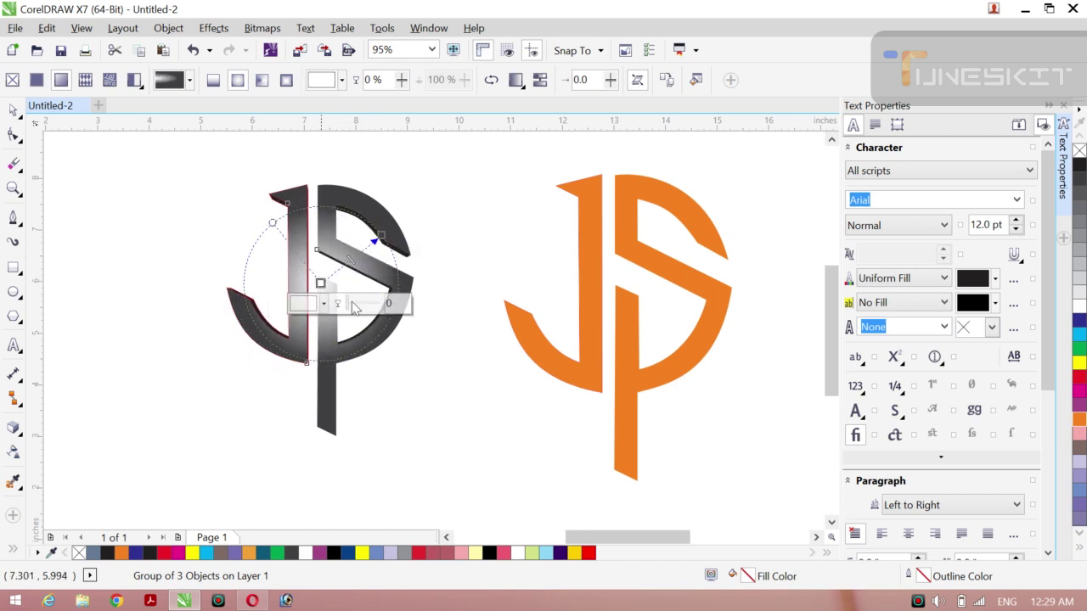
pyautogui.click(14, 111)
pyautogui.click(136, 212)
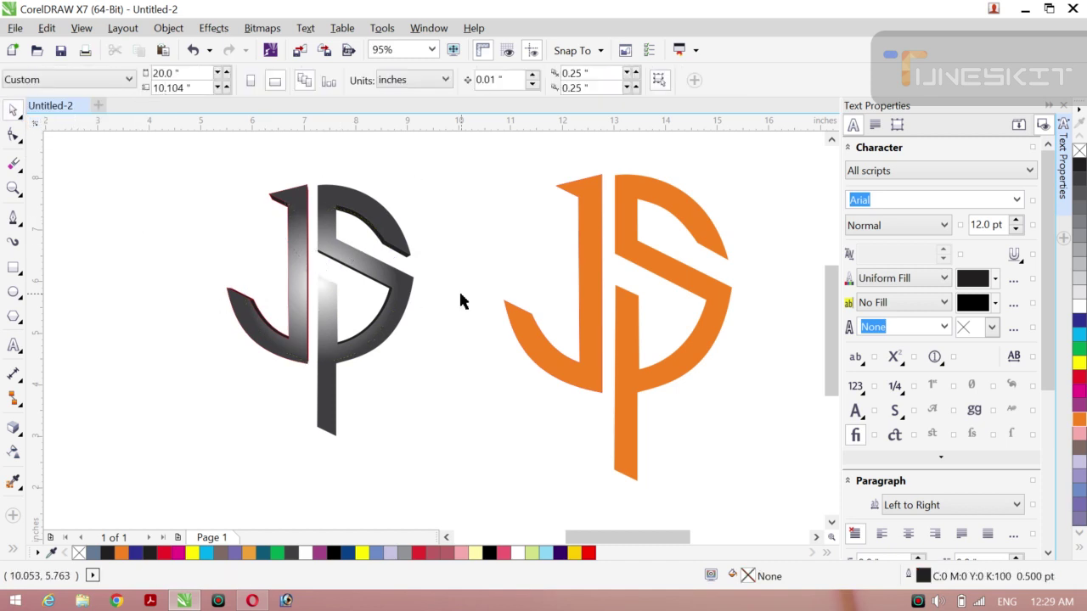
# Step: Group all orange JS pieces with Ctrl+G and move the group left toward the grey monogram
pyautogui.click(594, 367)
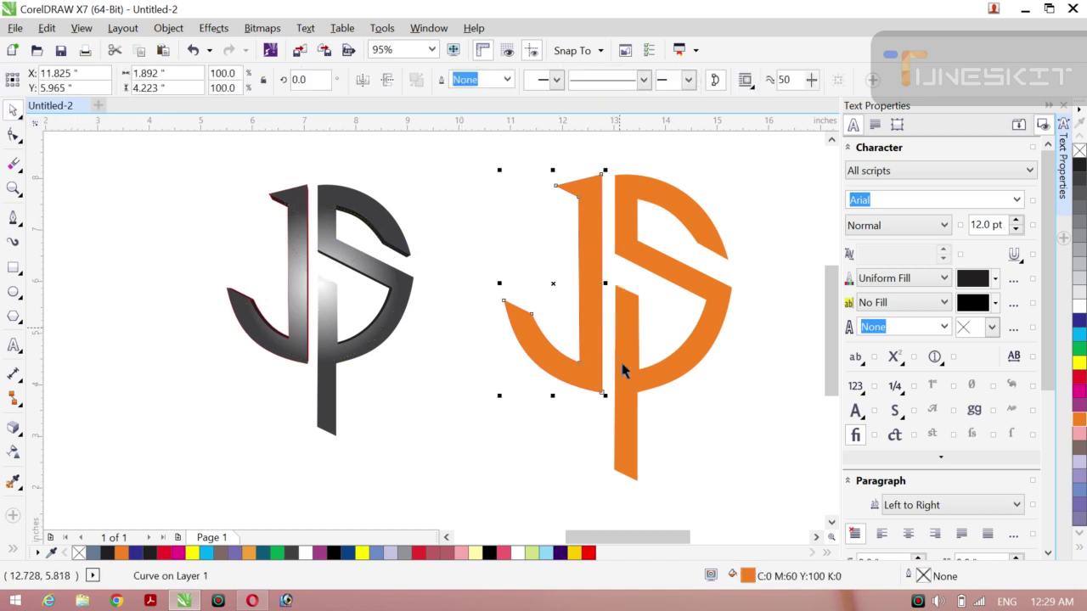
pyautogui.click(481, 361)
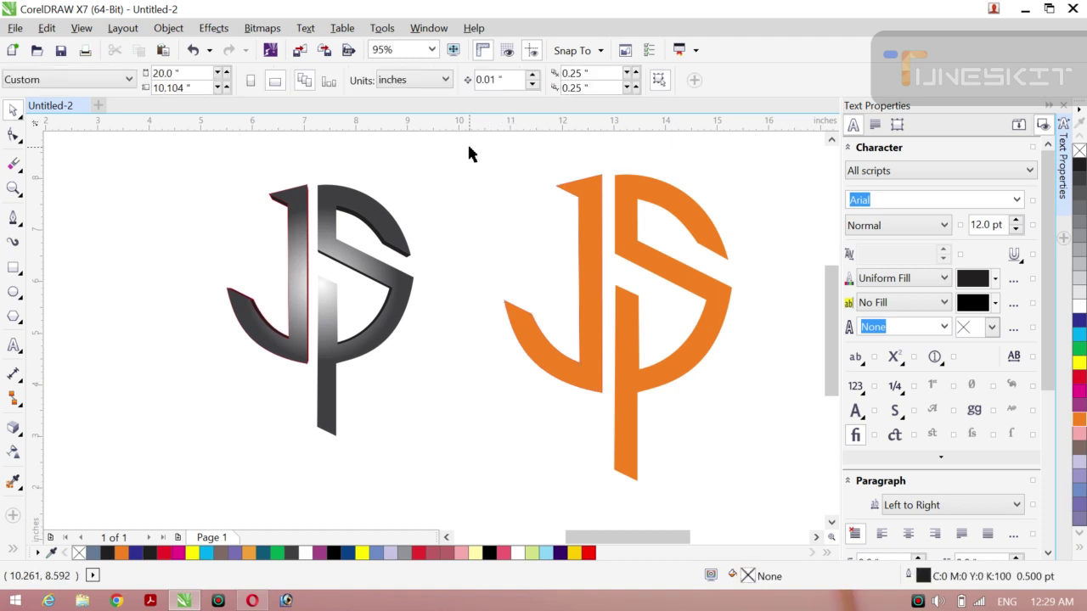
pyautogui.moveTo(469, 148); pyautogui.dragTo(772, 529)
pyautogui.hotkey('ctrl', 'g')
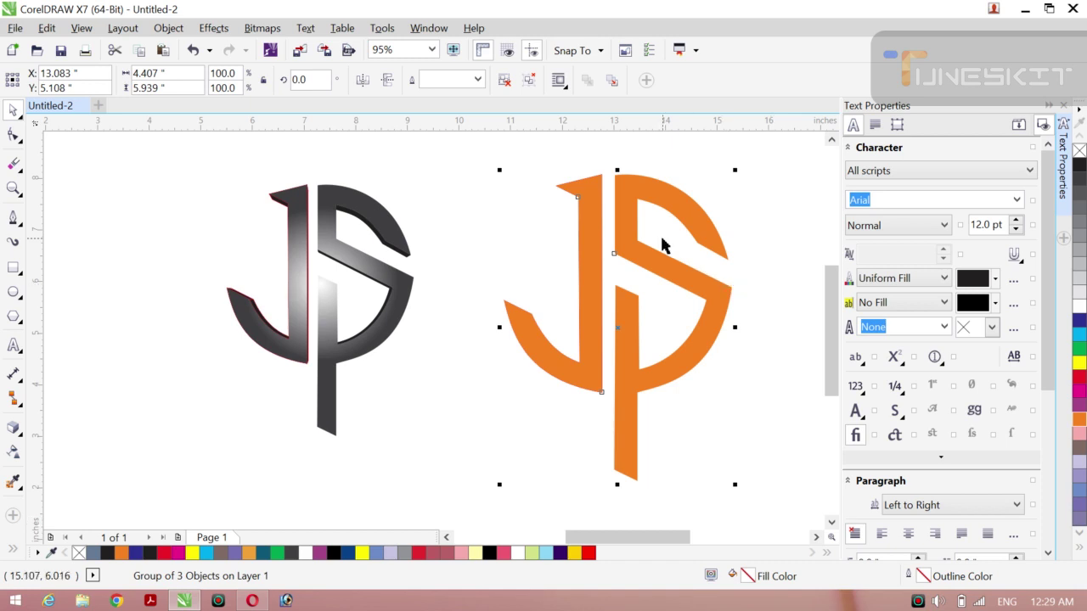
pyautogui.moveTo(611, 311); pyautogui.dragTo(562, 308)
pyautogui.click(711, 330)
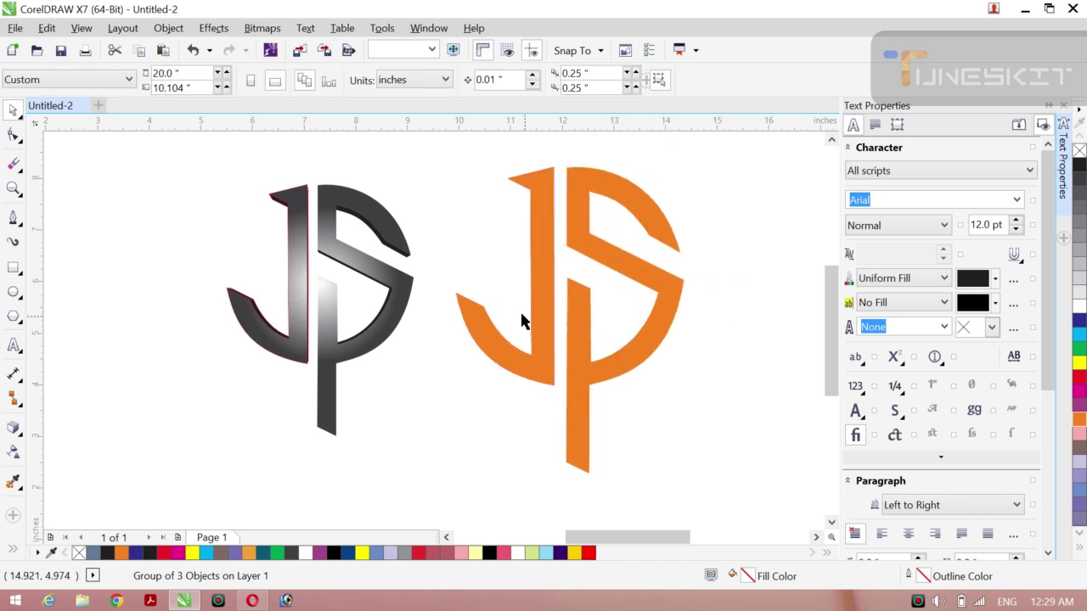
pyautogui.click(588, 339)
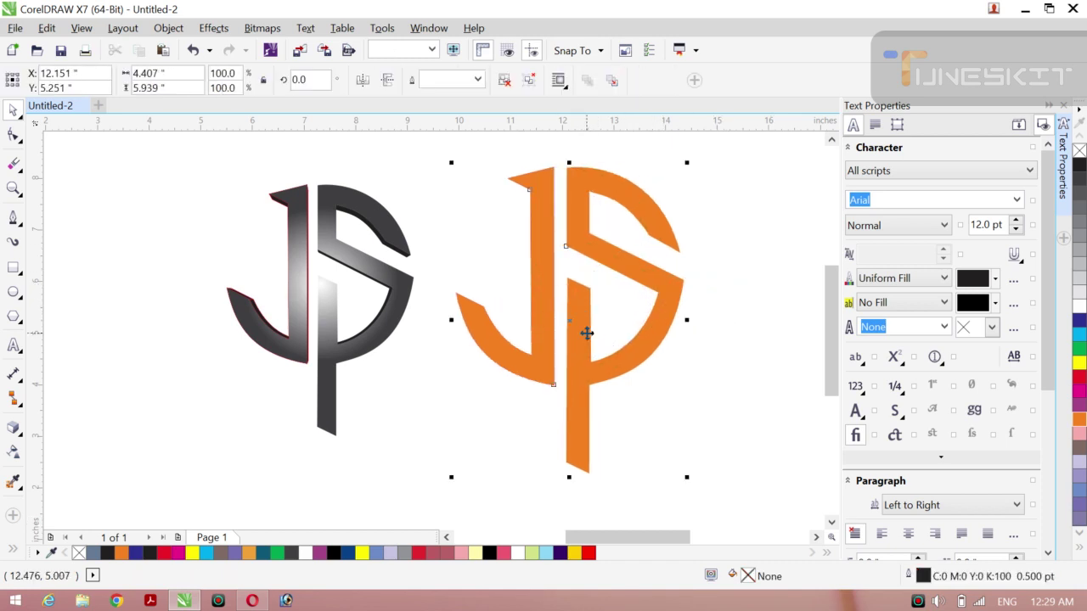
pyautogui.click(21, 435)
# Step: Add a downward drop shadow to the flat JS copy and fill it red
pyautogui.click(75, 428)
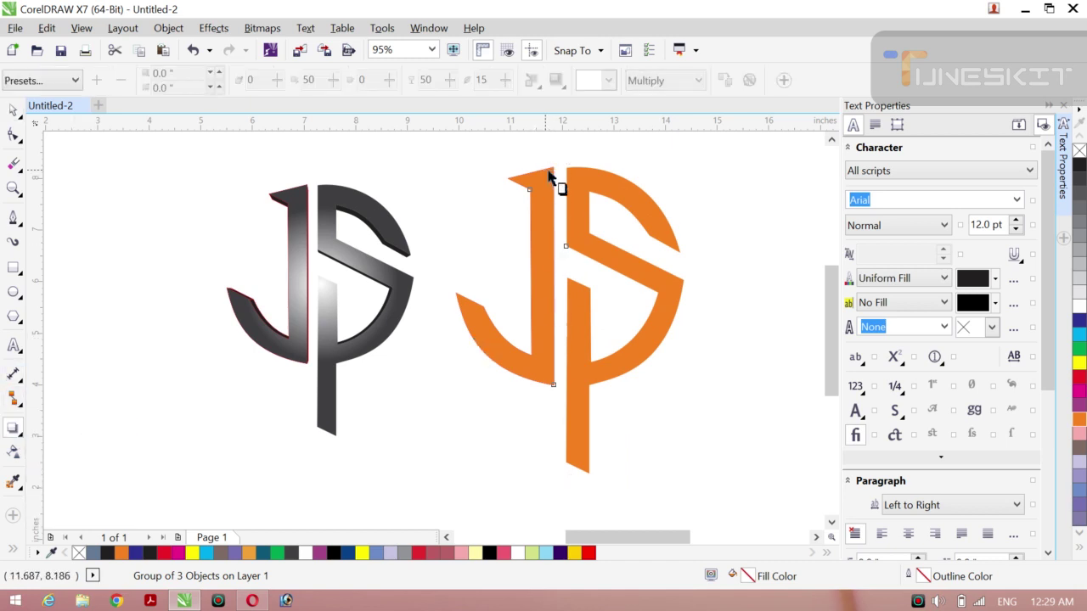
pyautogui.moveTo(559, 180); pyautogui.dragTo(675, 393)
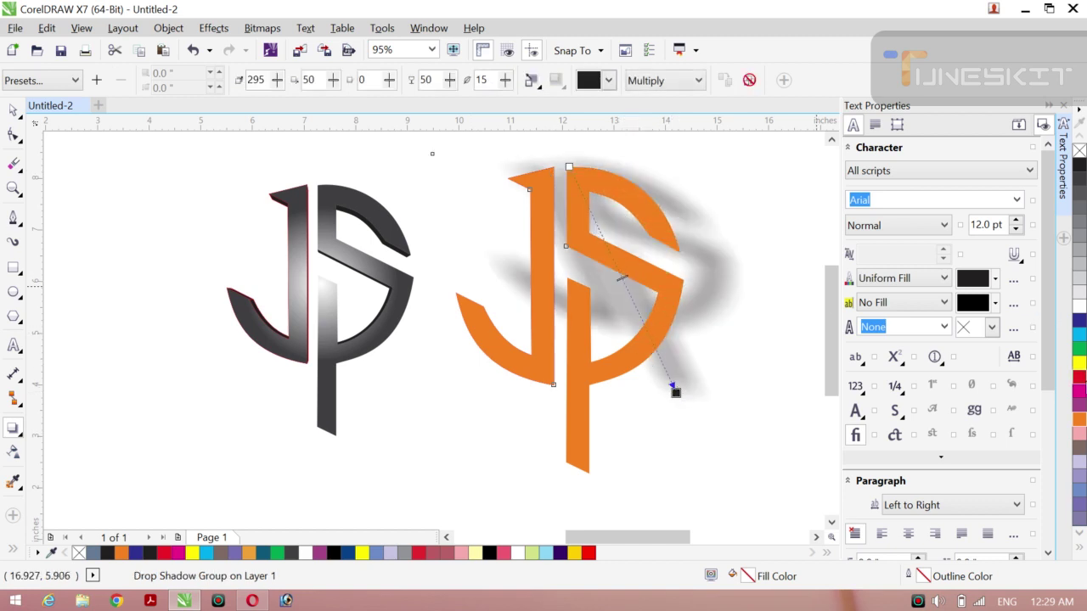
pyautogui.moveTo(1080, 384); pyautogui.dragTo(654, 293)
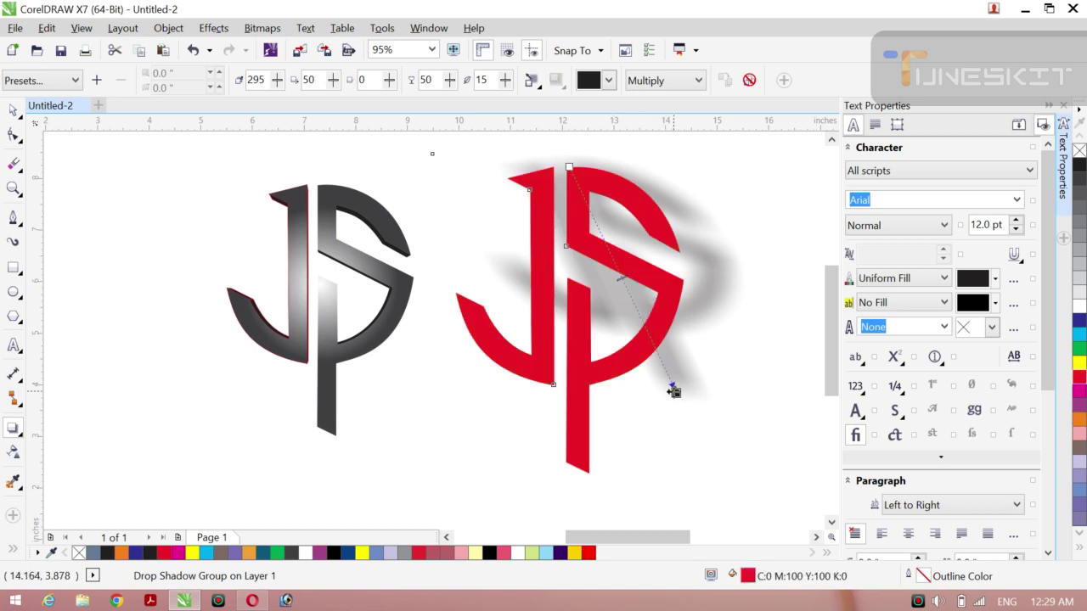
pyautogui.moveTo(674, 389); pyautogui.dragTo(568, 473)
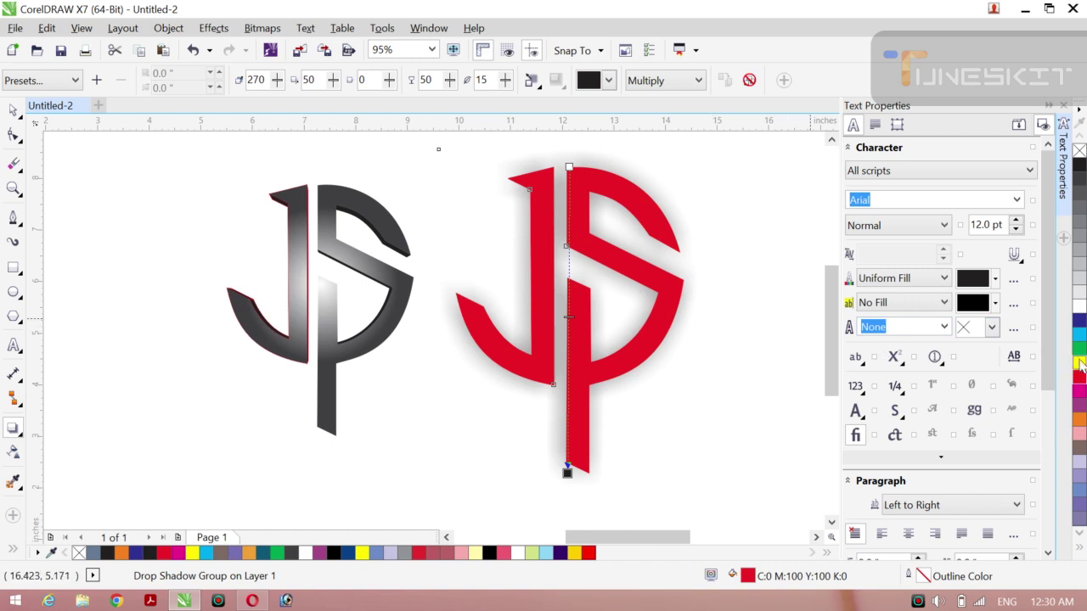
pyautogui.click(1080, 363)
pyautogui.hotkey('ctrl', 'z')
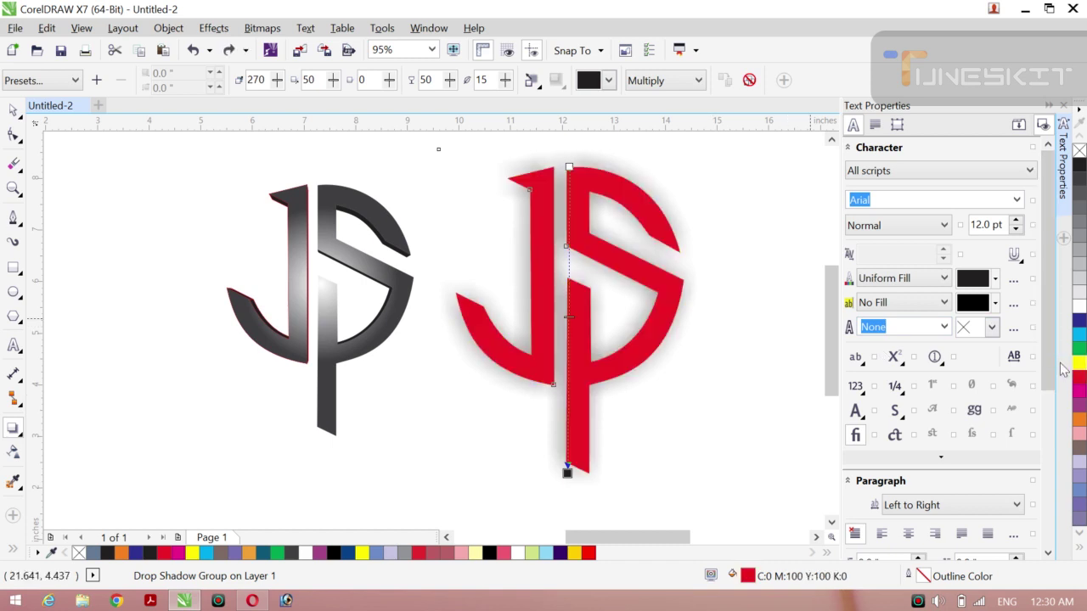
pyautogui.click(1080, 383)
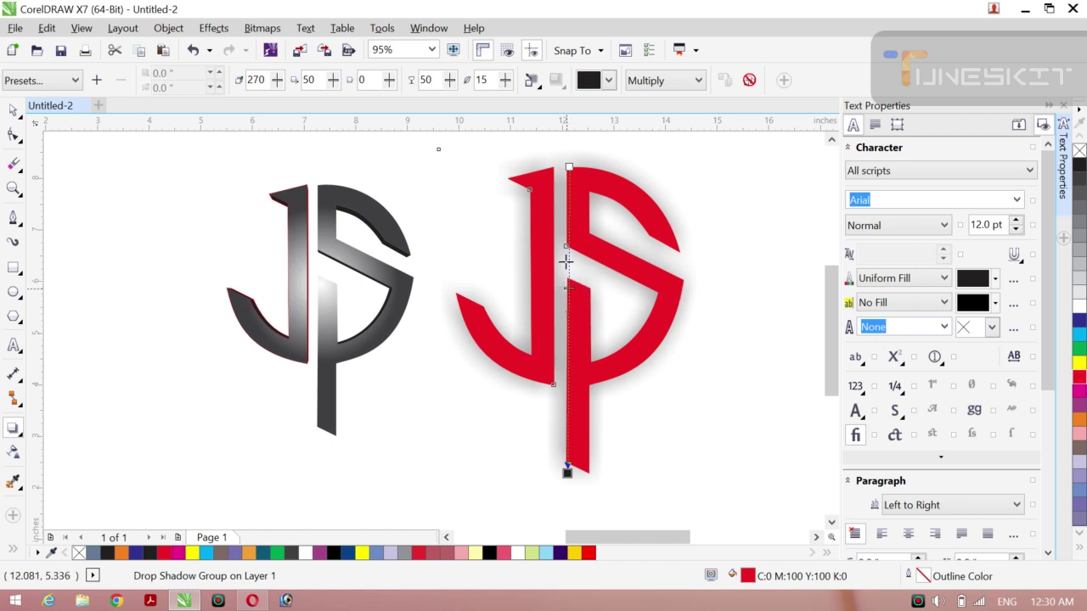
# Step: Set the drop shadow opacity to 100, keeping its original direction
pyautogui.moveTo(566, 263); pyautogui.dragTo(566, 256)
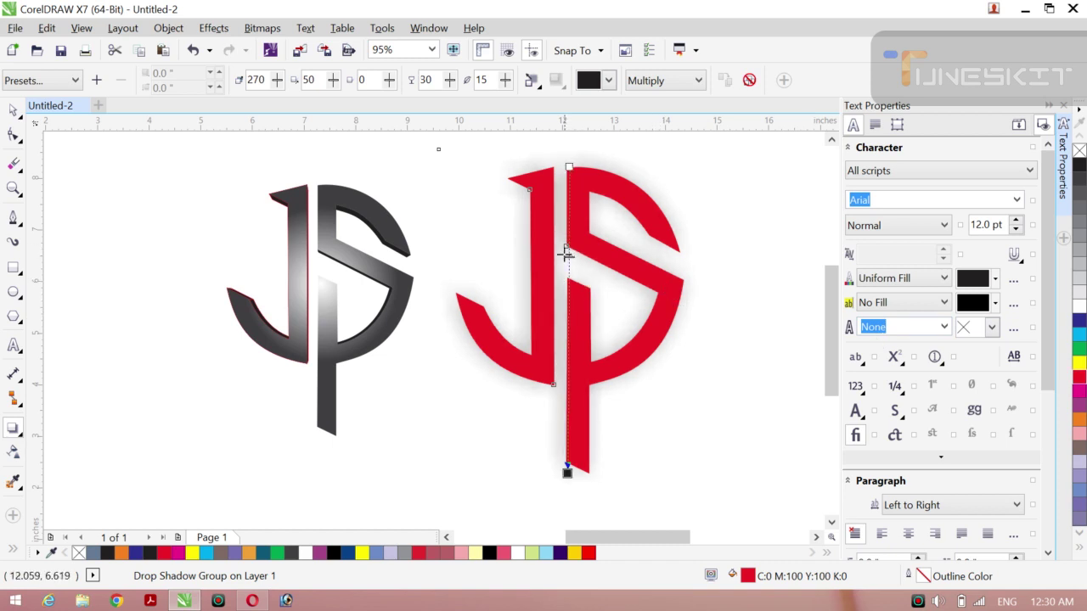
pyautogui.moveTo(569, 357); pyautogui.dragTo(571, 363)
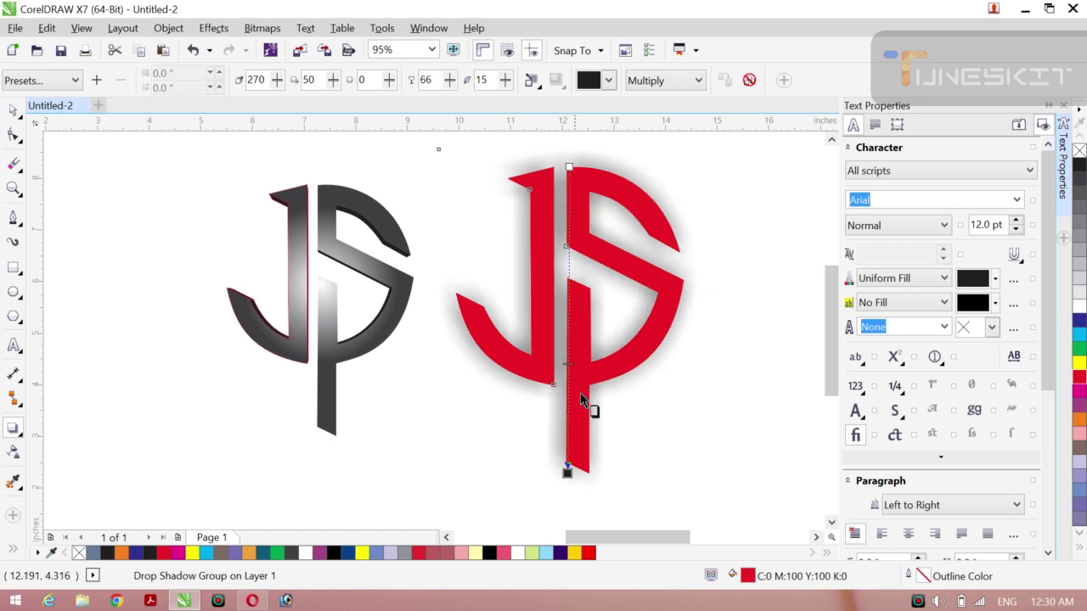
pyautogui.moveTo(565, 431); pyautogui.dragTo(565, 436)
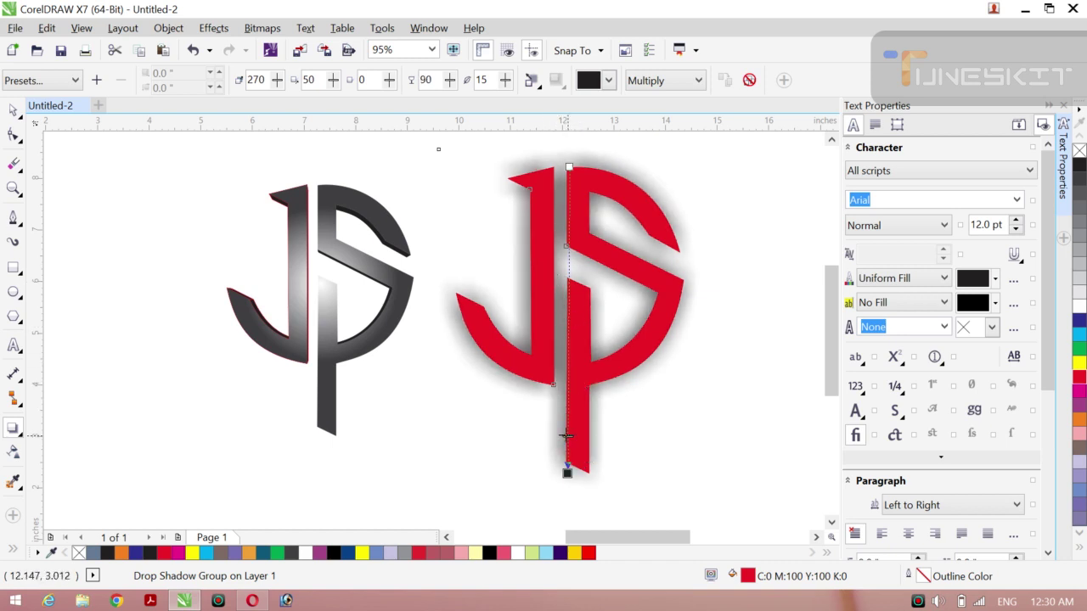
pyautogui.moveTo(566, 466); pyautogui.dragTo(566, 472)
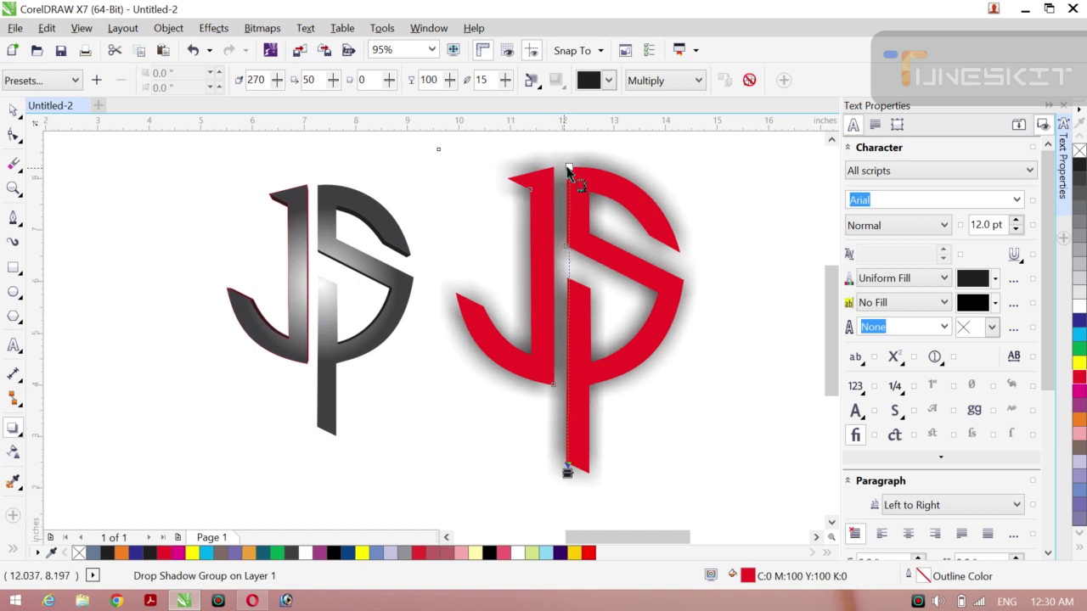
pyautogui.moveTo(569, 170); pyautogui.dragTo(550, 199)
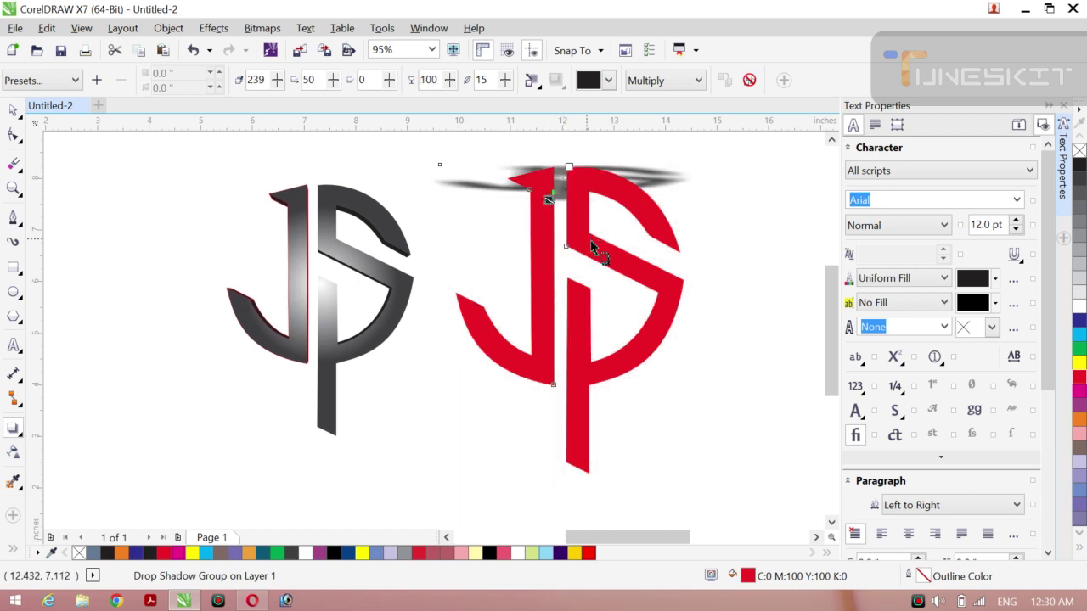
pyautogui.hotkey('ctrl', 'z')
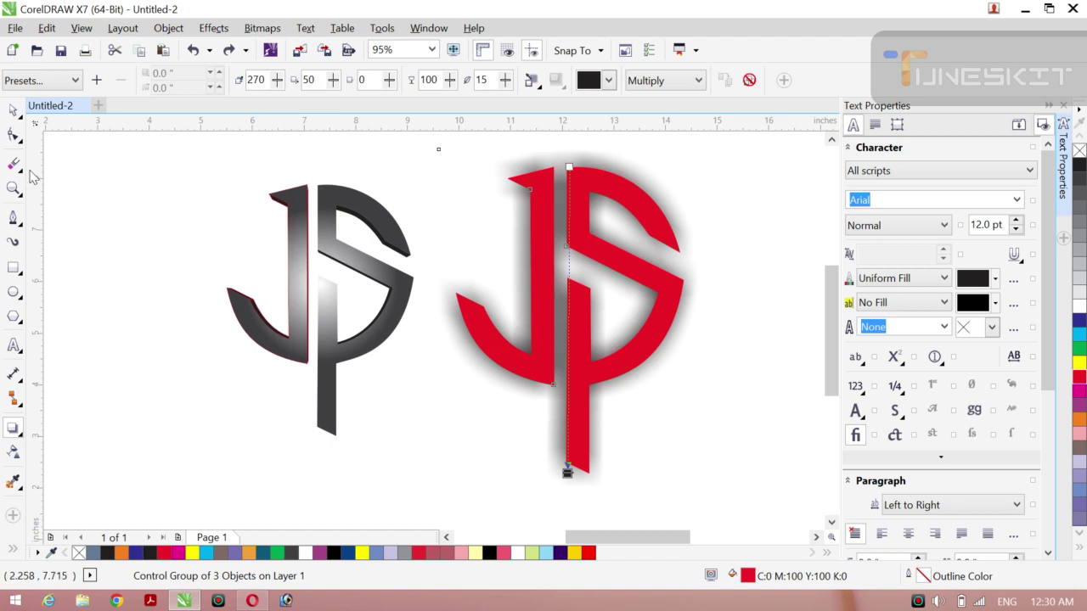
# Step: Deselect everything and minimise CorelDRAW to the desktop
pyautogui.click(21, 121)
pyautogui.click(54, 109)
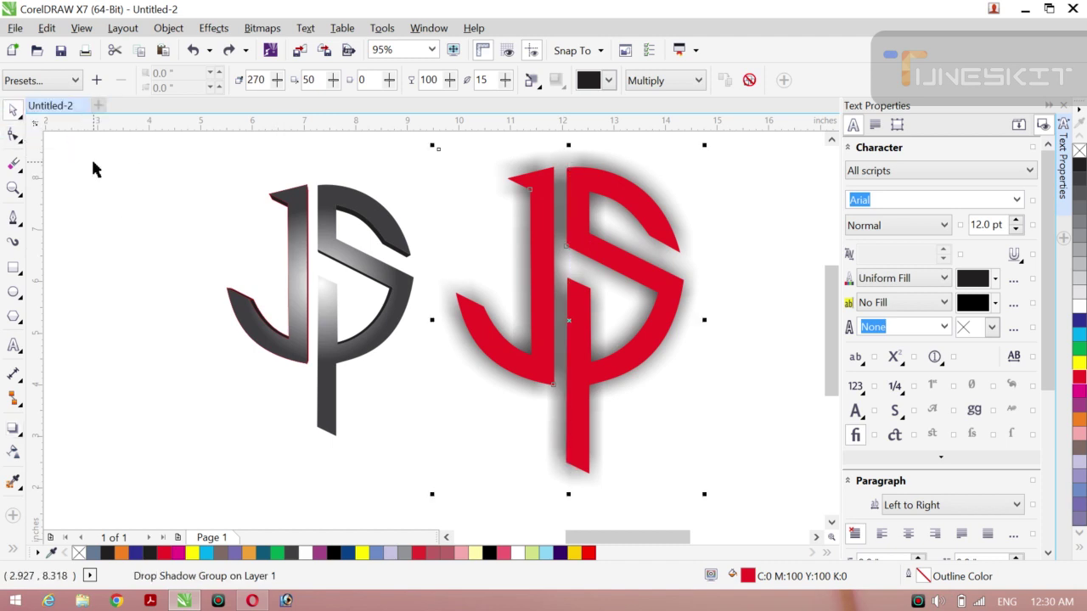
pyautogui.click(91, 157)
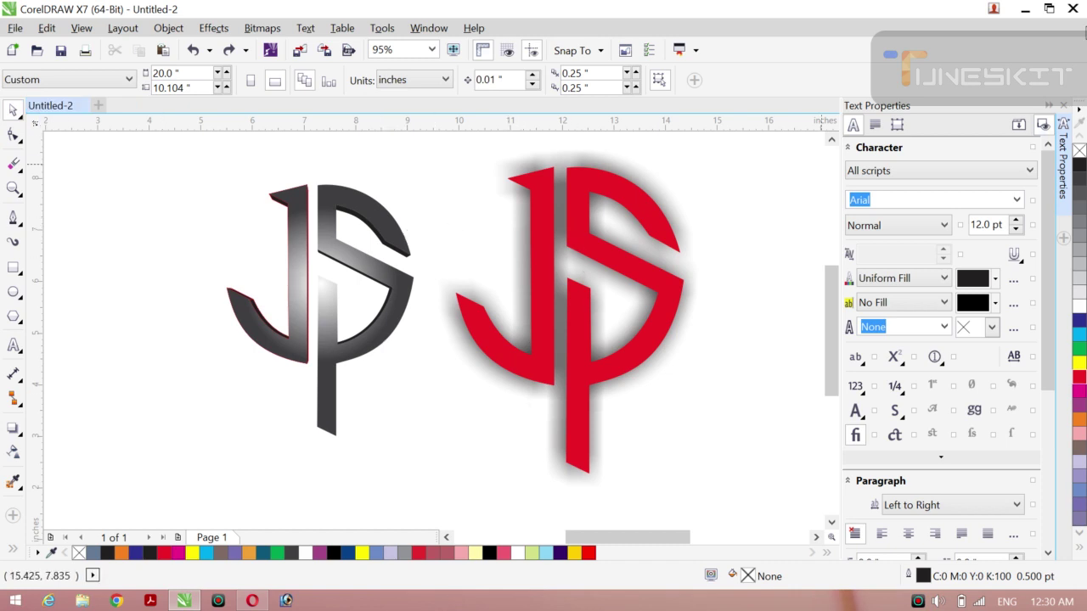
pyautogui.click(1026, 9)
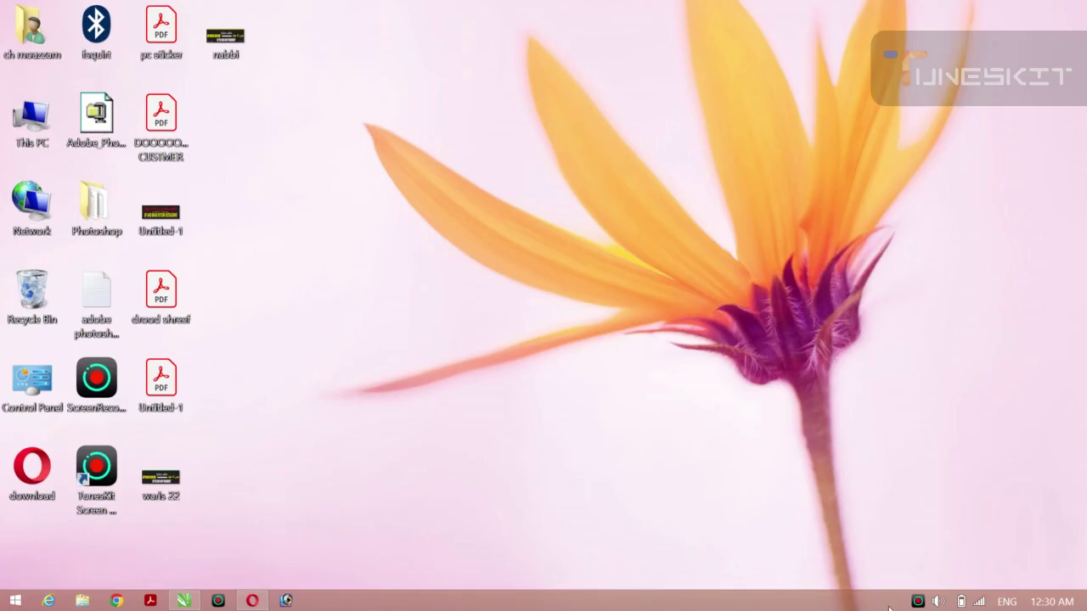
pyautogui.click(918, 601)
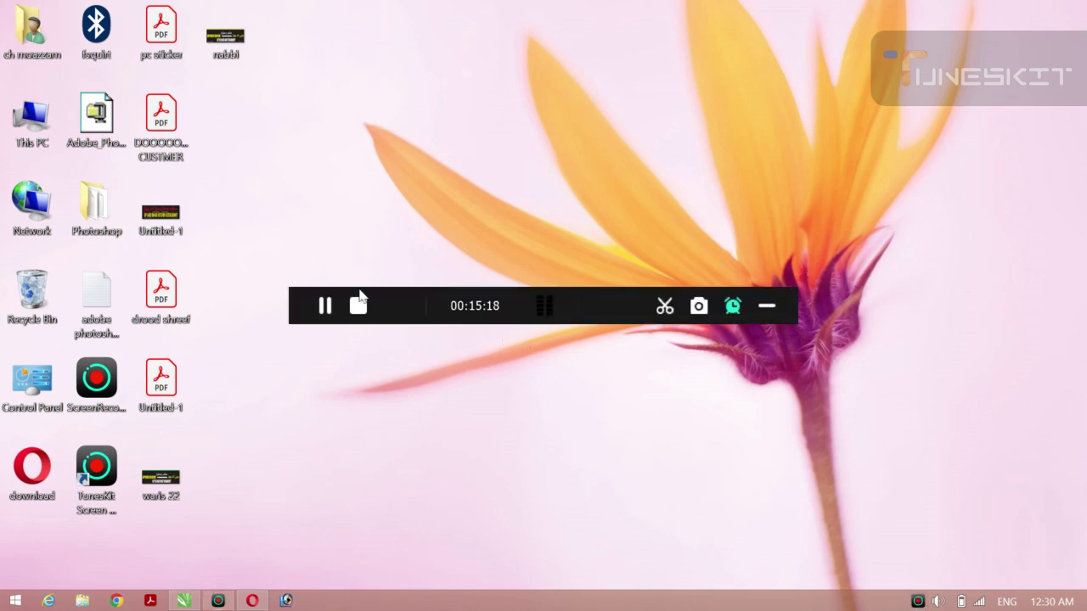